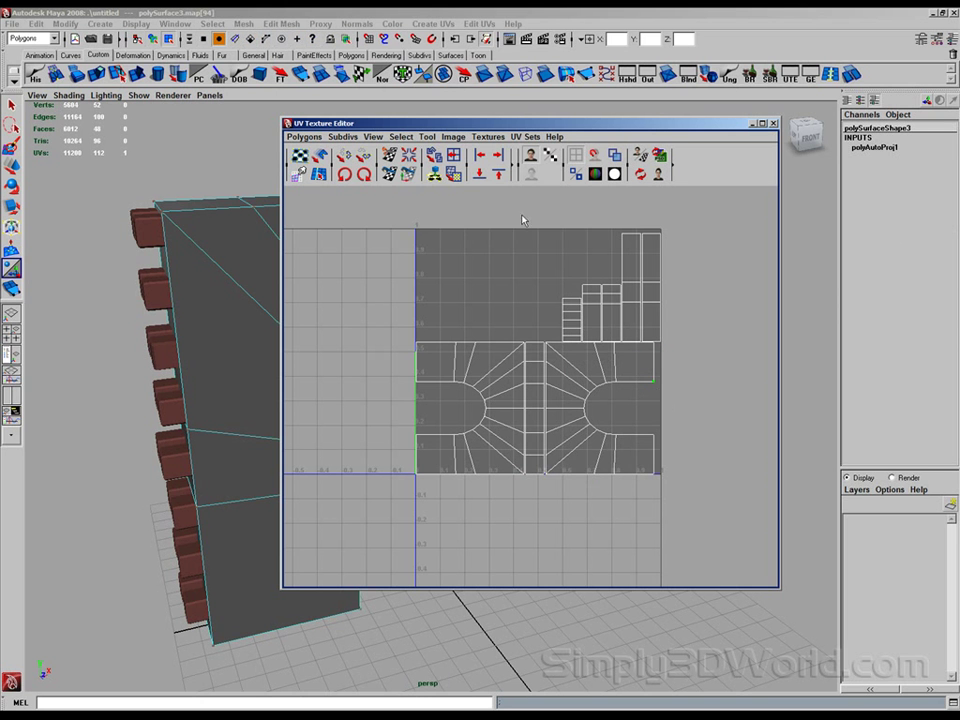
# Step: Select the whole UV shell of the right arch and move it outside the UV square, beyond its lower-right corner
pyautogui.click(400, 137)
pyautogui.click(430, 180)
pyautogui.press('w')
pyautogui.moveTo(601, 408); pyautogui.dragTo(743, 506)
pyautogui.keyDown('alt'); pyautogui.moveTo(643, 404); pyautogui.dragTo(597, 369, button='middle'); pyautogui.keyUp('alt')
# Step: Select the left arch's UV shell and move it out of the UV square to the left
pyautogui.moveTo(449, 303); pyautogui.dragTo(397, 326)
pyautogui.press('g')
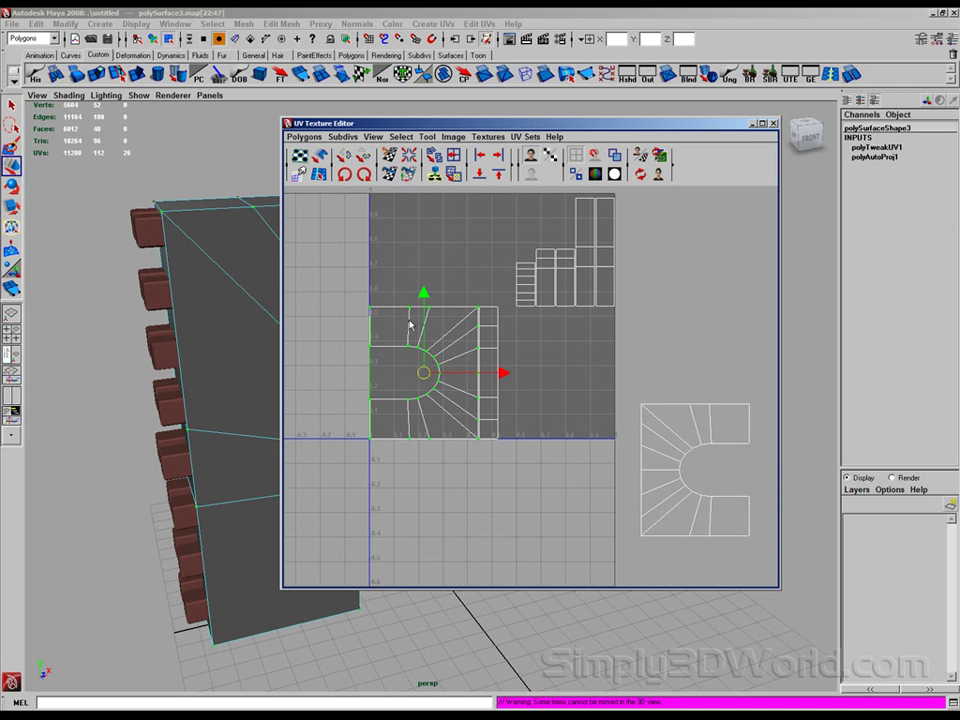
pyautogui.moveTo(424, 374); pyautogui.dragTo(302, 379)
pyautogui.keyDown('alt'); pyautogui.moveTo(543, 323); pyautogui.dragTo(591, 345, button='middle'); pyautogui.keyUp('alt')
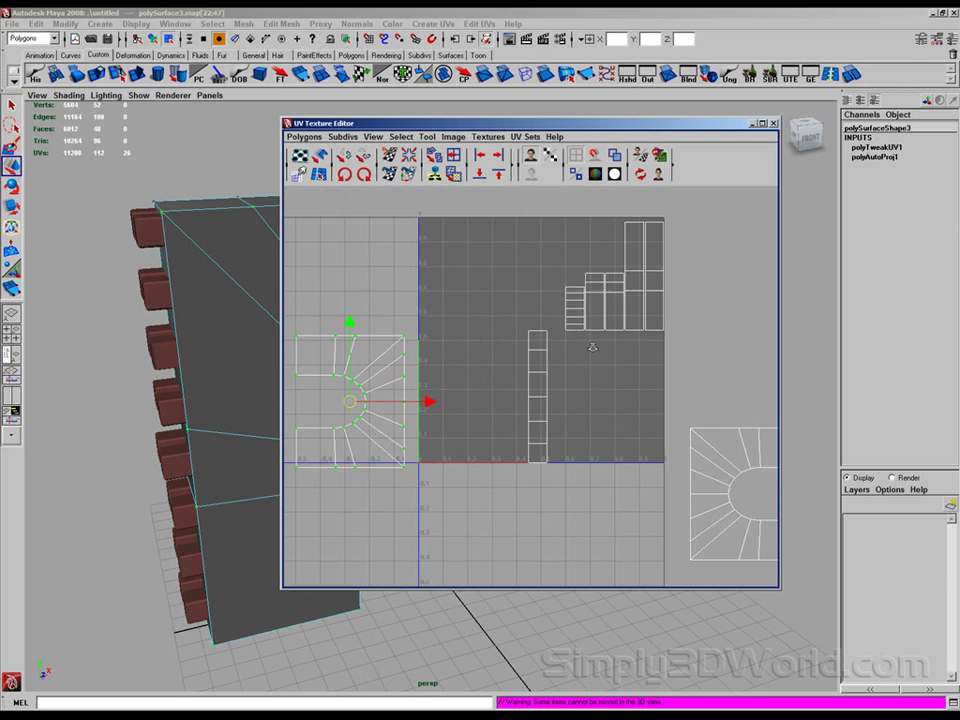
# Step: Select all the remaining strip shells and move them out of the UV square to the upper right
pyautogui.keyDown('alt'); pyautogui.moveTo(591, 345); pyautogui.dragTo(482, 337, button='right'); pyautogui.keyUp('alt')
pyautogui.moveTo(631, 489); pyautogui.dragTo(631, 488)
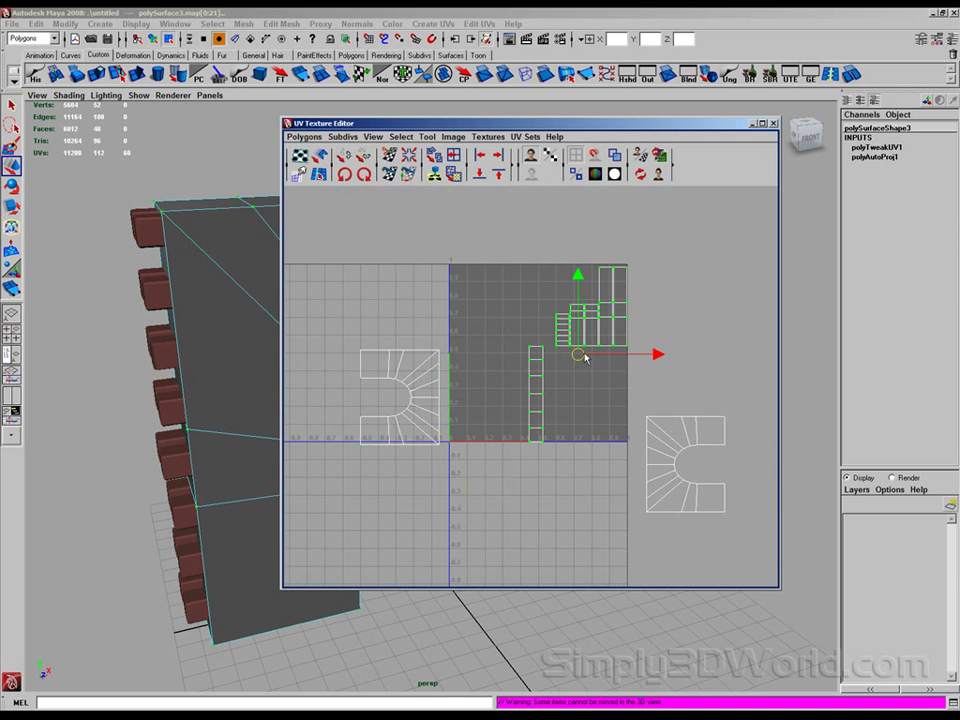
pyautogui.moveTo(582, 356); pyautogui.dragTo(726, 284)
pyautogui.keyDown('alt'); pyautogui.moveTo(626, 331); pyautogui.dragTo(647, 311, button='middle'); pyautogui.keyUp('alt')
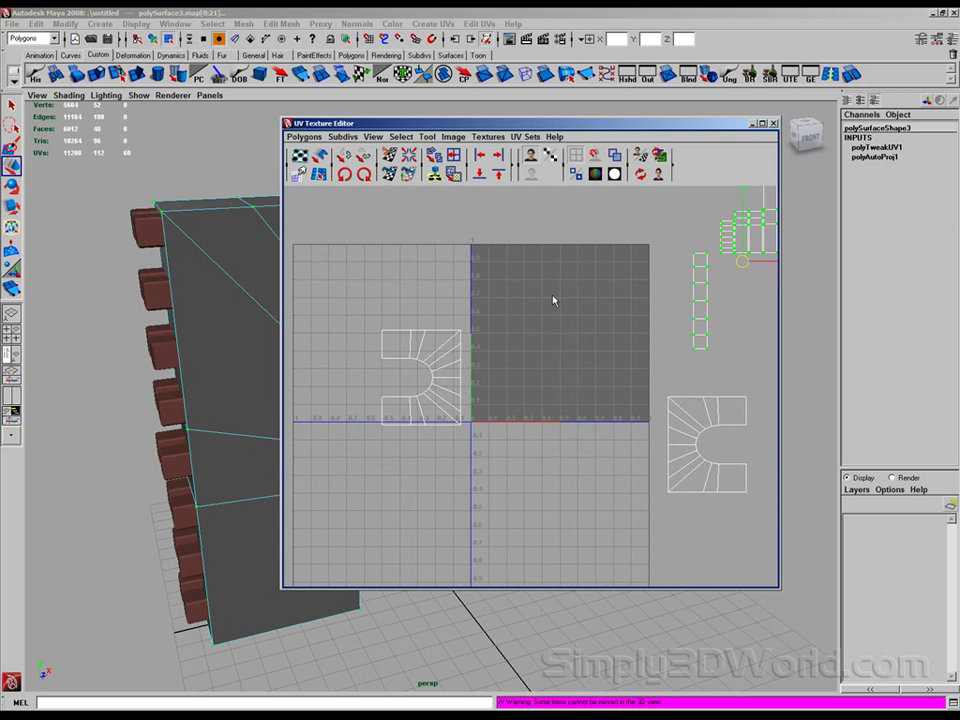
# Step: Rotate the left arch shell 90 degrees clockwise and place it in the lower-left part of the UV square
pyautogui.moveTo(317, 483); pyautogui.dragTo(385, 283)
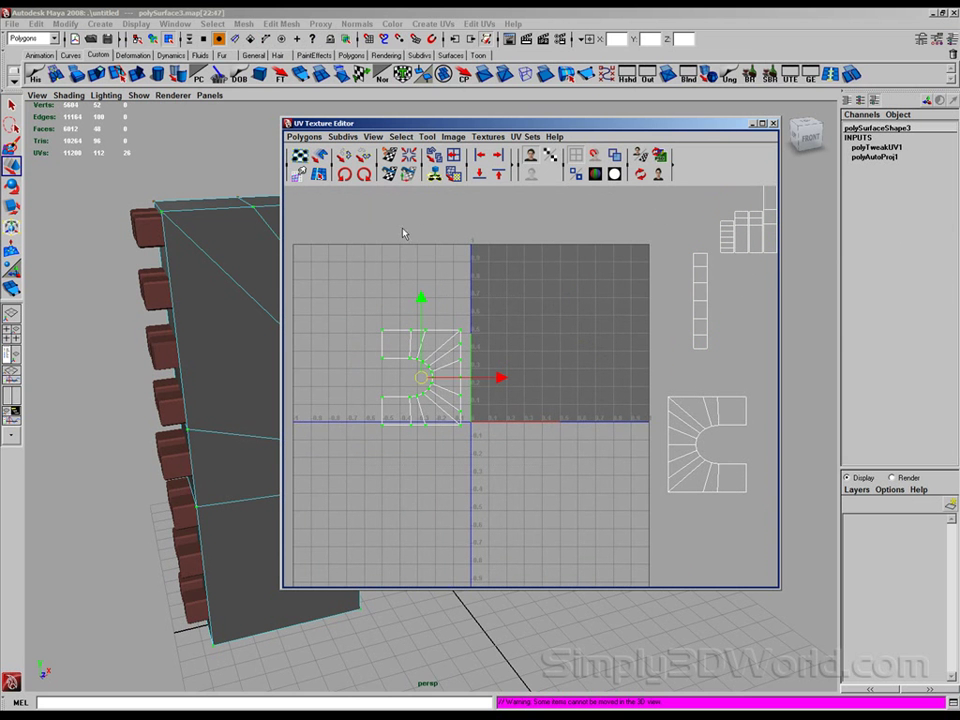
pyautogui.click(366, 175)
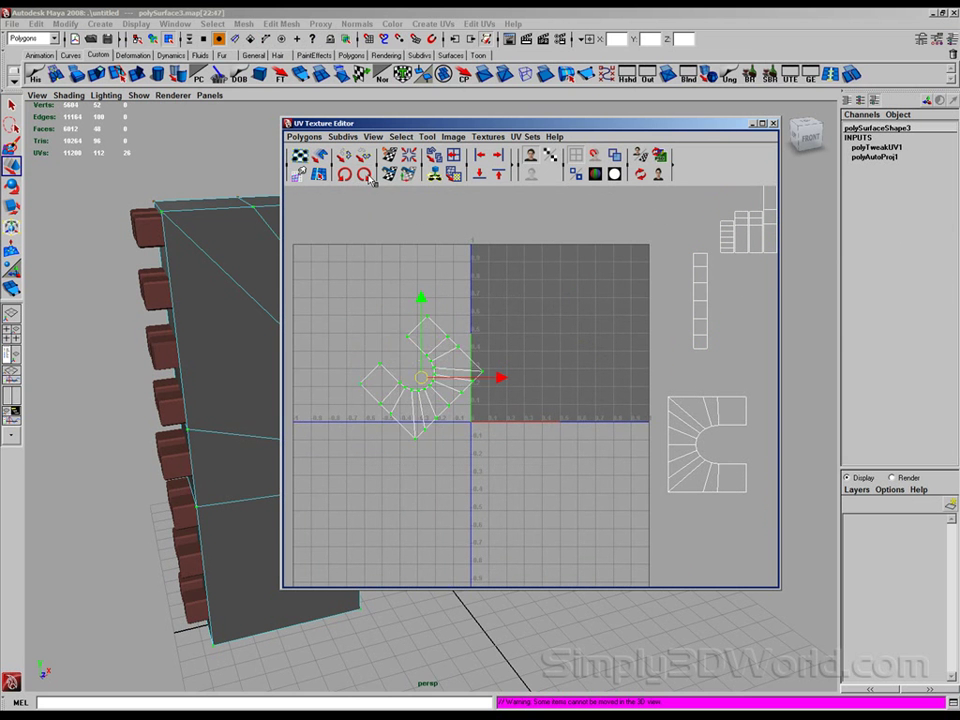
pyautogui.click(366, 175)
pyautogui.moveTo(421, 378); pyautogui.dragTo(526, 373)
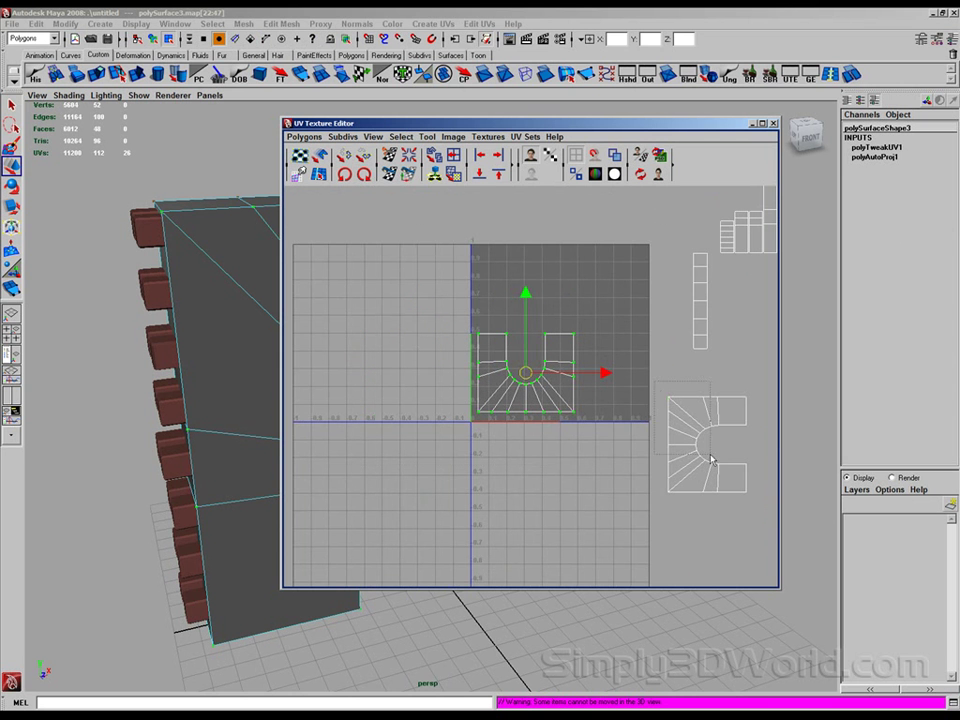
# Step: Rotate the other arch shell 90 degrees clockwise and interlock it with the first arch inside the UV square
pyautogui.moveTo(711, 459); pyautogui.dragTo(714, 462)
pyautogui.click(366, 175)
pyautogui.click(366, 175)
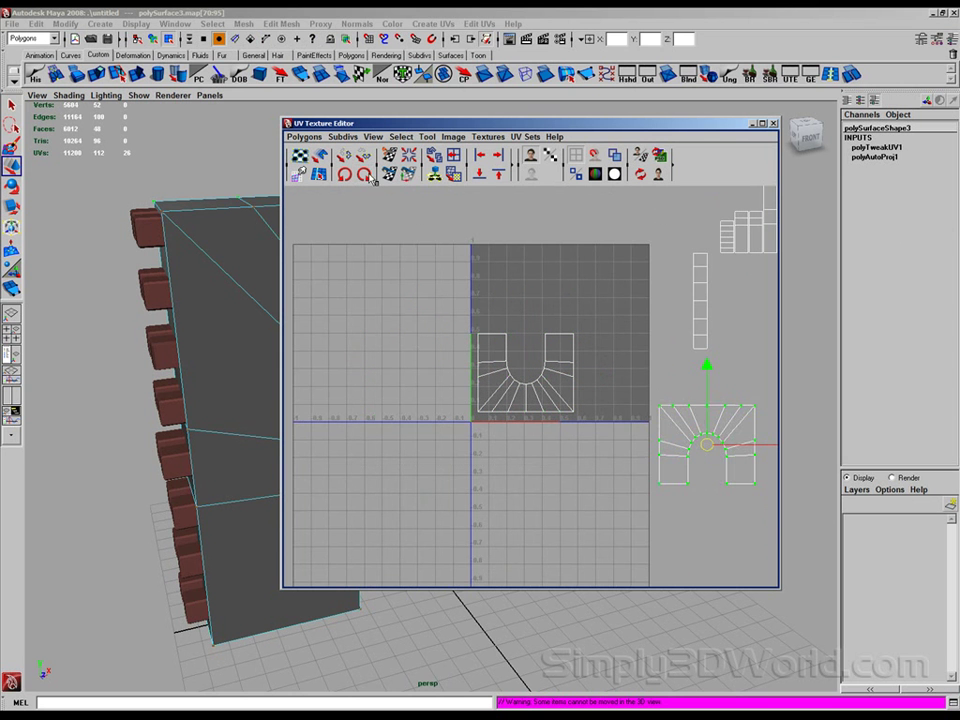
pyautogui.moveTo(714, 449); pyautogui.dragTo(566, 339)
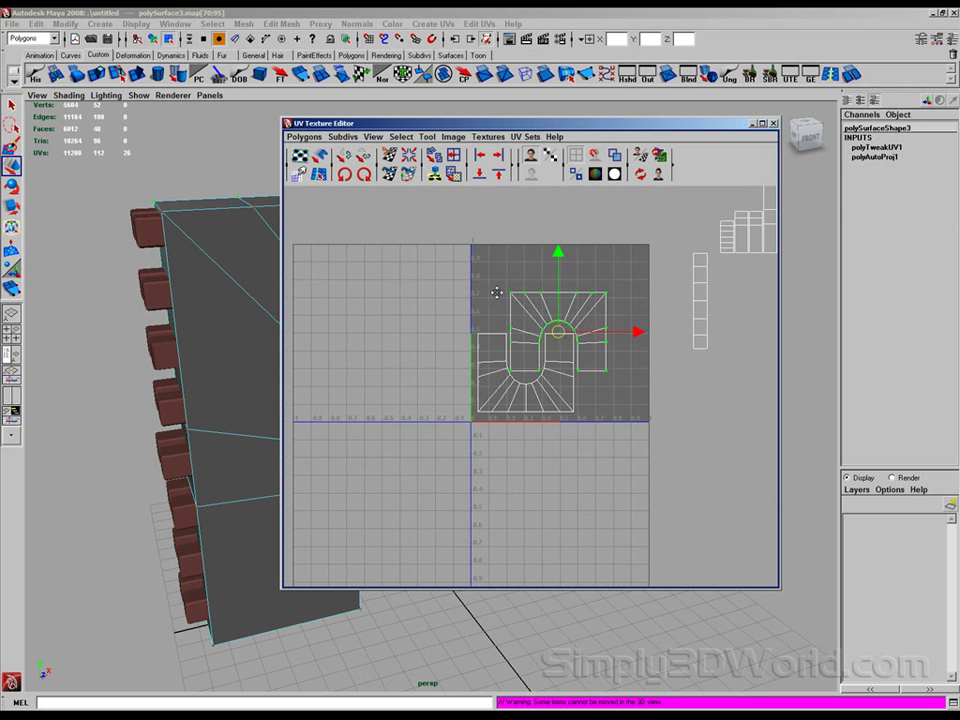
pyautogui.keyDown('alt'); pyautogui.moveTo(496, 292); pyautogui.dragTo(483, 310, button='middle'); pyautogui.keyUp('alt')
pyautogui.keyDown('alt'); pyautogui.moveTo(483, 310); pyautogui.dragTo(503, 313, button='right'); pyautogui.keyUp('alt')
# Step: Scale both interlocked arch shells up together to nearly fill the UV square and reposition them within its borders
pyautogui.moveTo(405, 275); pyautogui.dragTo(683, 507)
pyautogui.moveTo(527, 370); pyautogui.dragTo(600, 338)
pyautogui.press('r')
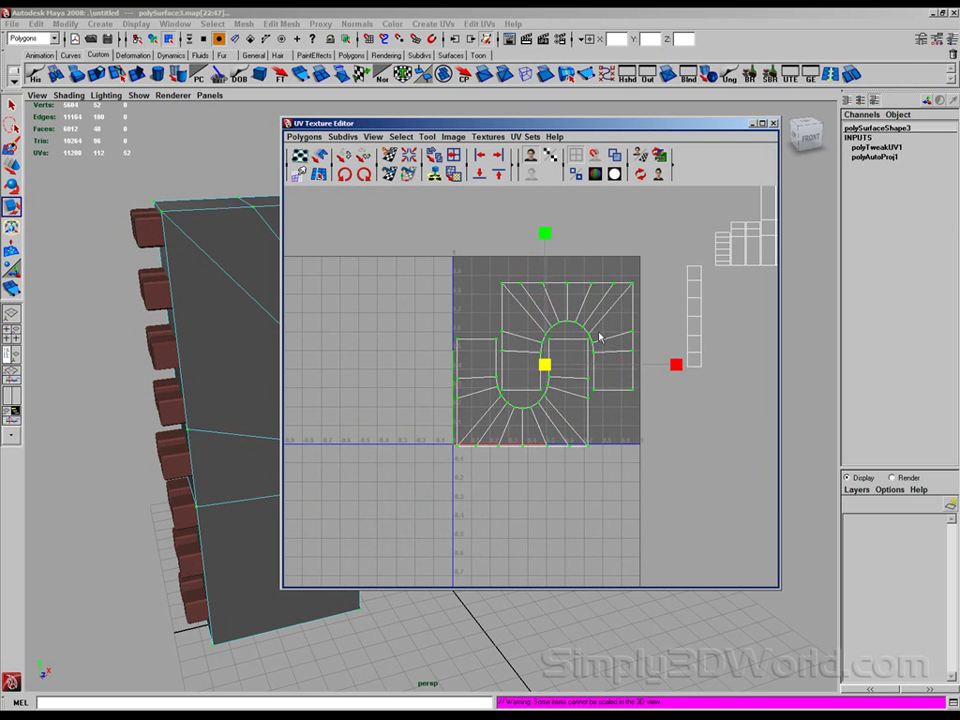
pyautogui.press('w')
pyautogui.moveTo(546, 366); pyautogui.dragTo(546, 356)
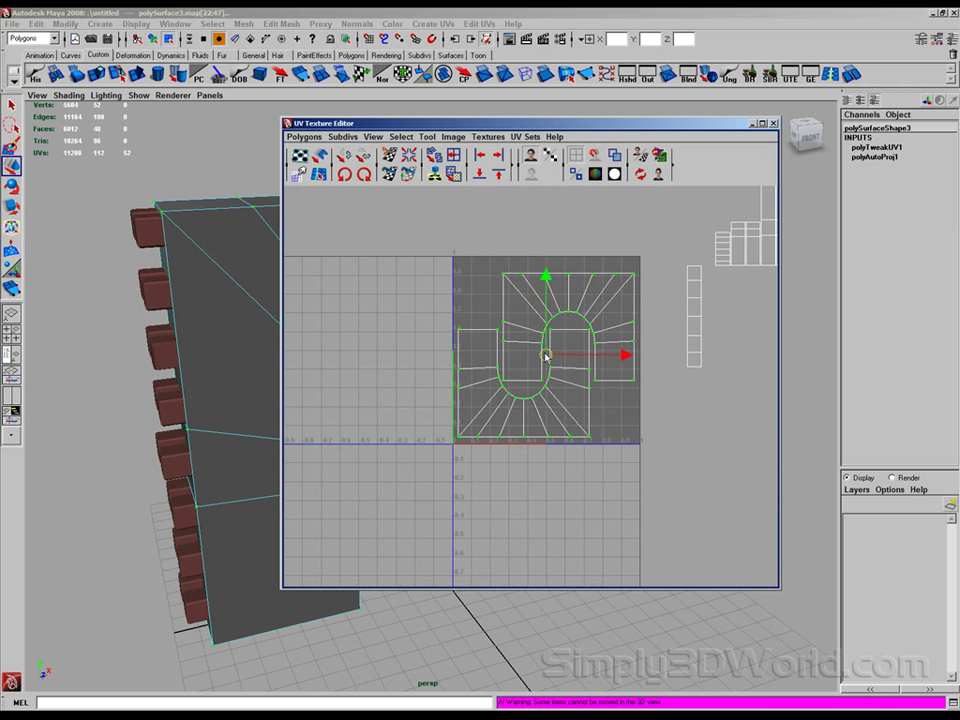
# Step: Move the isolated long strip shell to the UV square's upper-left corner, directly above the U-shaped arch's left arm
pyautogui.keyDown('alt'); pyautogui.moveTo(530, 331); pyautogui.dragTo(474, 364, button='middle'); pyautogui.keyUp('alt')
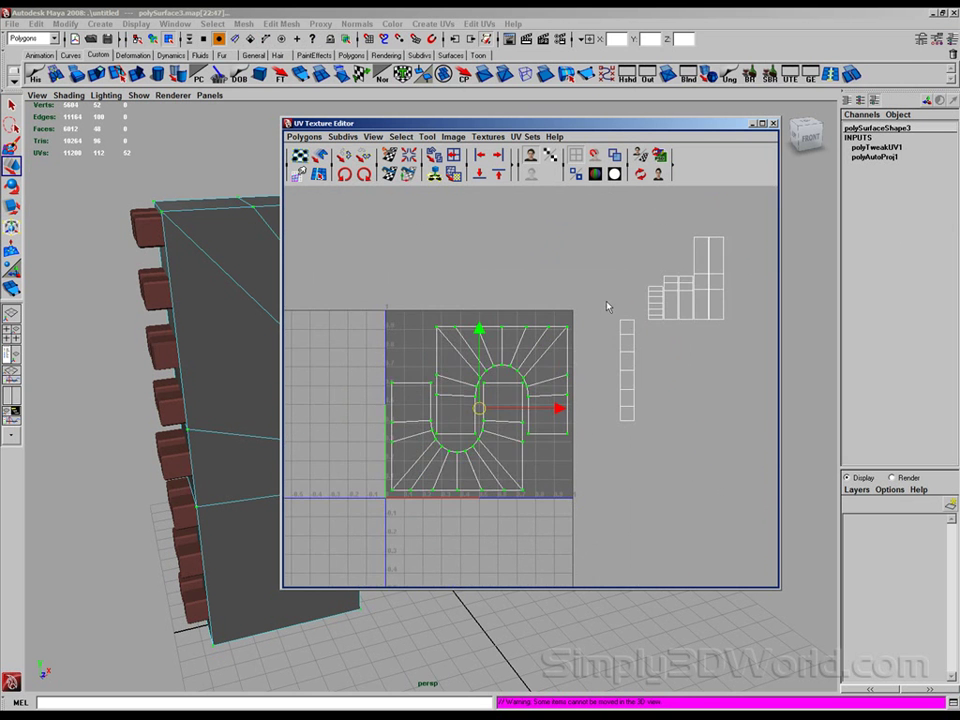
pyautogui.moveTo(605, 301); pyautogui.dragTo(637, 440)
pyautogui.moveTo(625, 371); pyautogui.dragTo(398, 329)
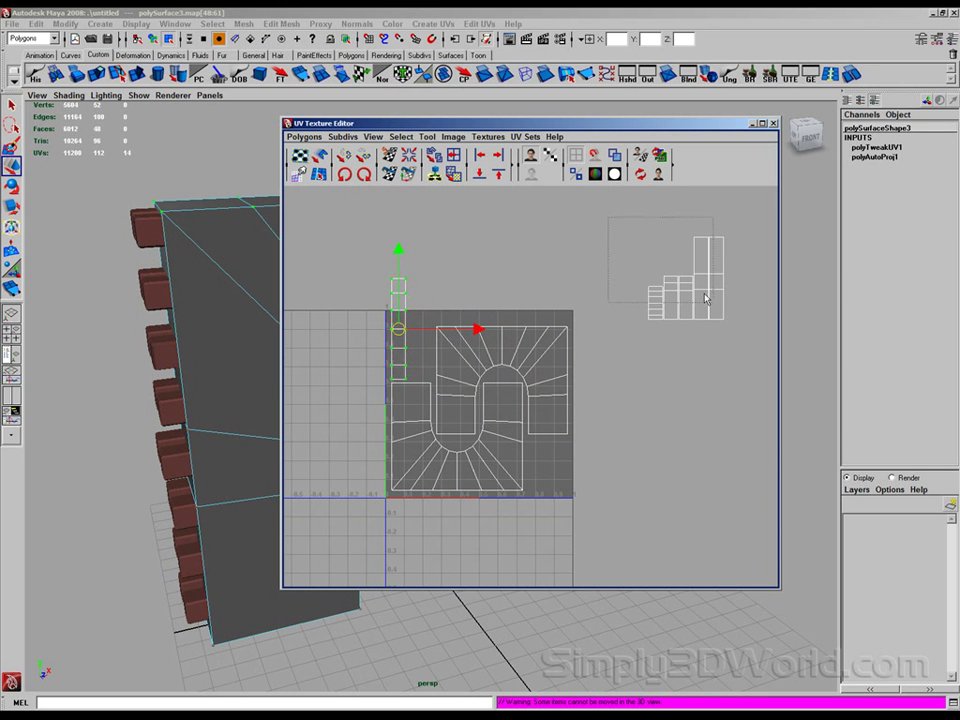
# Step: Select the remaining group of strip shells and move them just outside the left edge of the UV square
pyautogui.click(672, 296)
pyautogui.moveTo(690, 282); pyautogui.dragTo(446, 336)
pyautogui.keyDown('alt'); pyautogui.moveTo(446, 336); pyautogui.dragTo(682, 370, button='right'); pyautogui.keyUp('alt')
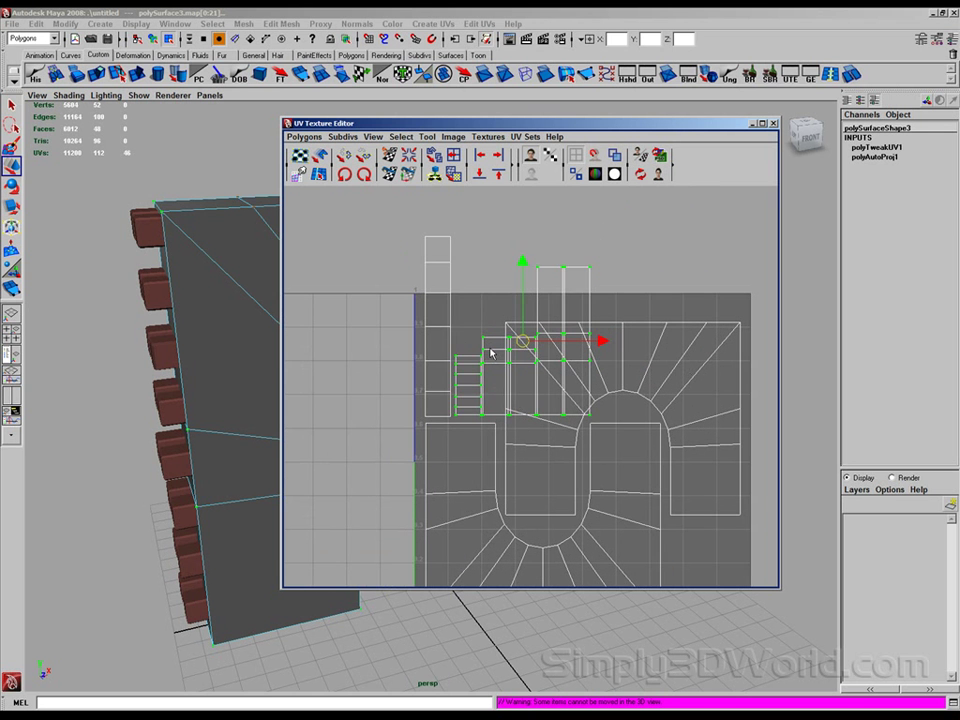
pyautogui.moveTo(521, 344); pyautogui.dragTo(326, 348)
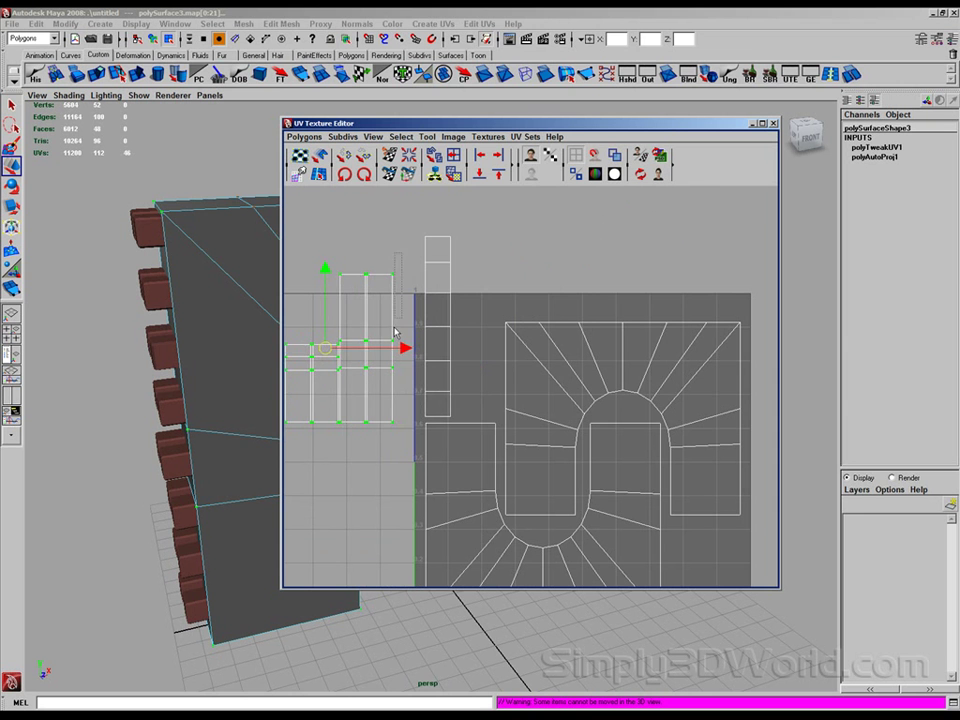
# Step: Select the rightmost tall strip's whole shell and place it upright beside the long strip in the upper-left corner
pyautogui.moveTo(395, 328); pyautogui.dragTo(373, 433)
pyautogui.click(400, 137)
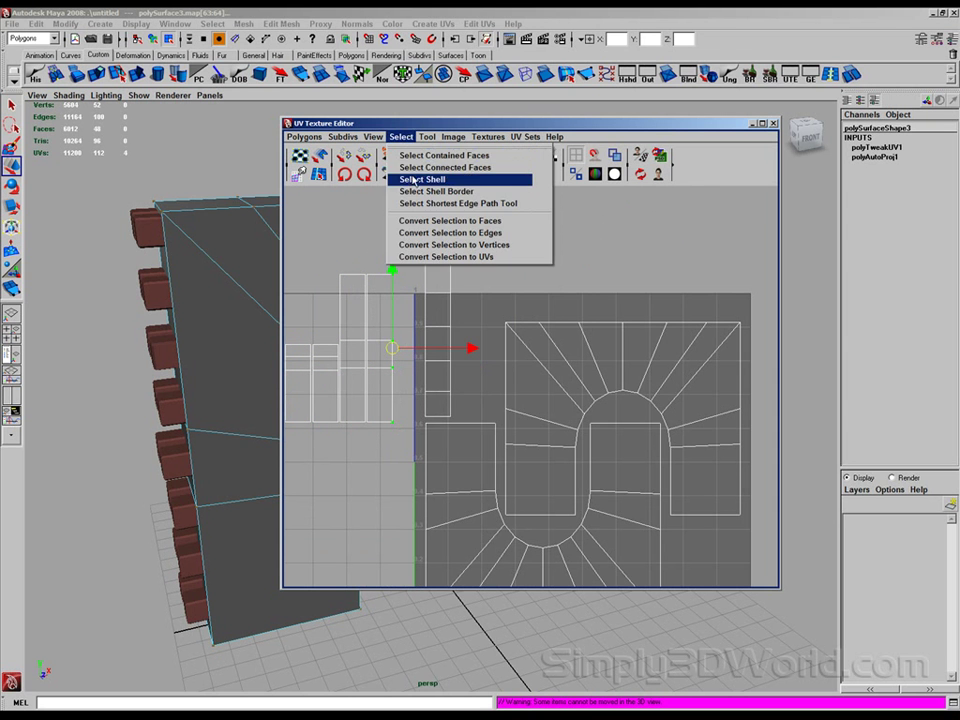
pyautogui.click(424, 180)
pyautogui.moveTo(381, 349); pyautogui.dragTo(468, 343)
# Step: Move the other tall strip shell to the UV square's top edge above the arch and rotate it 90 degrees to lie horizontally
pyautogui.moveTo(389, 262); pyautogui.dragTo(341, 432)
pyautogui.moveTo(360, 343); pyautogui.dragTo(559, 310)
pyautogui.click(366, 175)
pyautogui.click(366, 175)
pyautogui.keyDown('alt'); pyautogui.moveTo(342, 326); pyautogui.dragTo(427, 291, button='middle'); pyautogui.keyUp('alt')
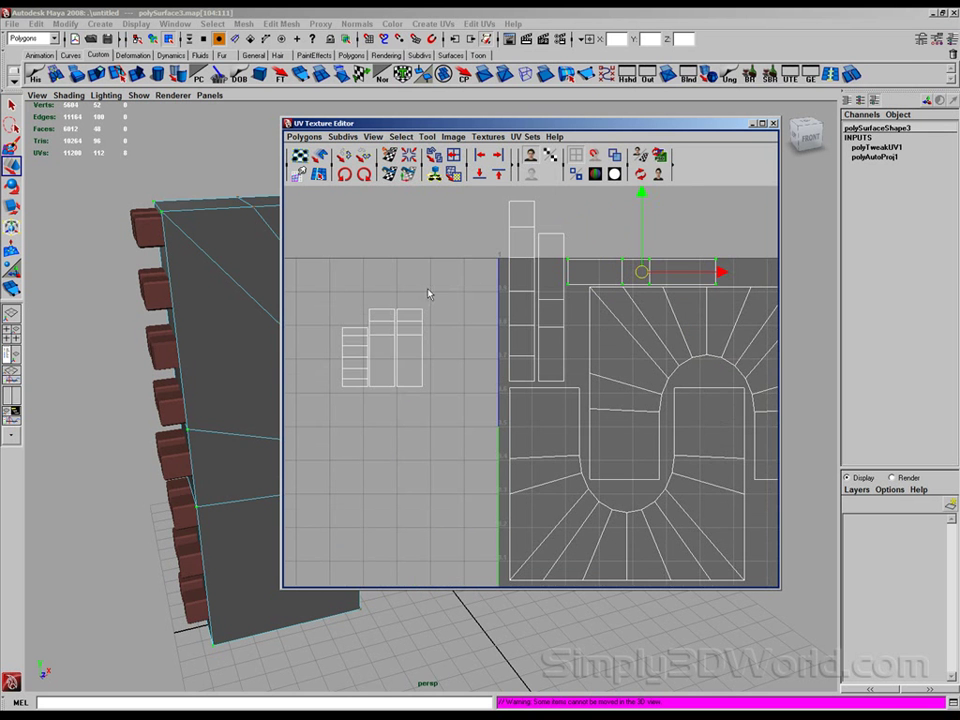
# Step: Rotate the next shorter strip shell 90 degrees clockwise and place it along the top edge beside the horizontal strip
pyautogui.moveTo(433, 296); pyautogui.dragTo(414, 396)
pyautogui.keyDown('ctrl'); pyautogui.moveTo(418, 400); pyautogui.dragTo(440, 369, button='right'); pyautogui.keyUp('ctrl')
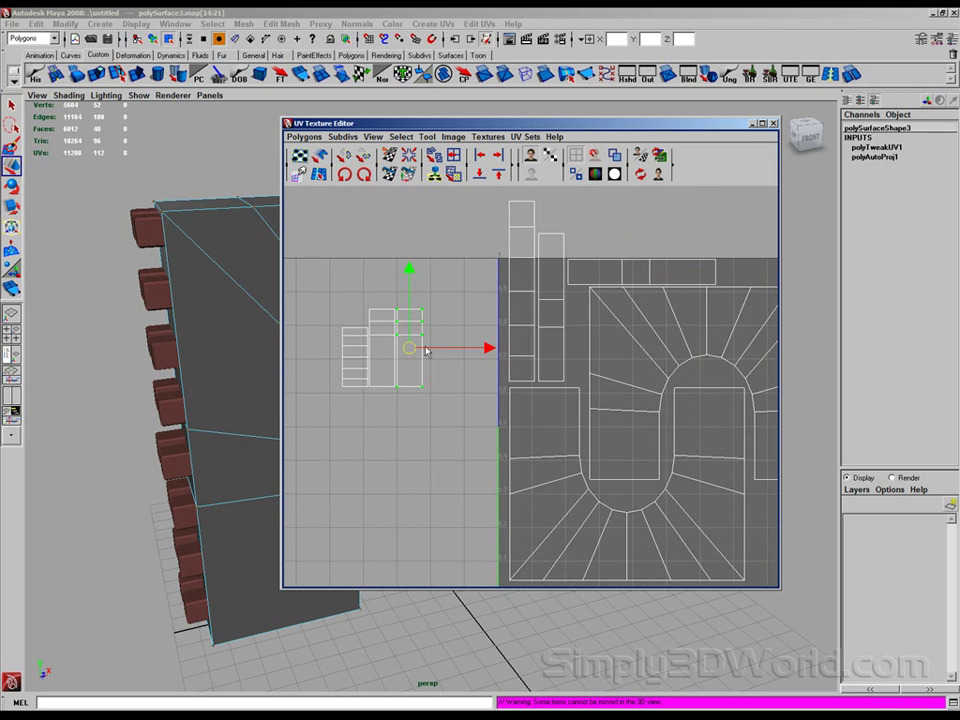
pyautogui.moveTo(414, 348); pyautogui.dragTo(694, 287)
pyautogui.keyDown('alt'); pyautogui.moveTo(694, 287); pyautogui.dragTo(534, 320, button='middle'); pyautogui.keyUp('alt')
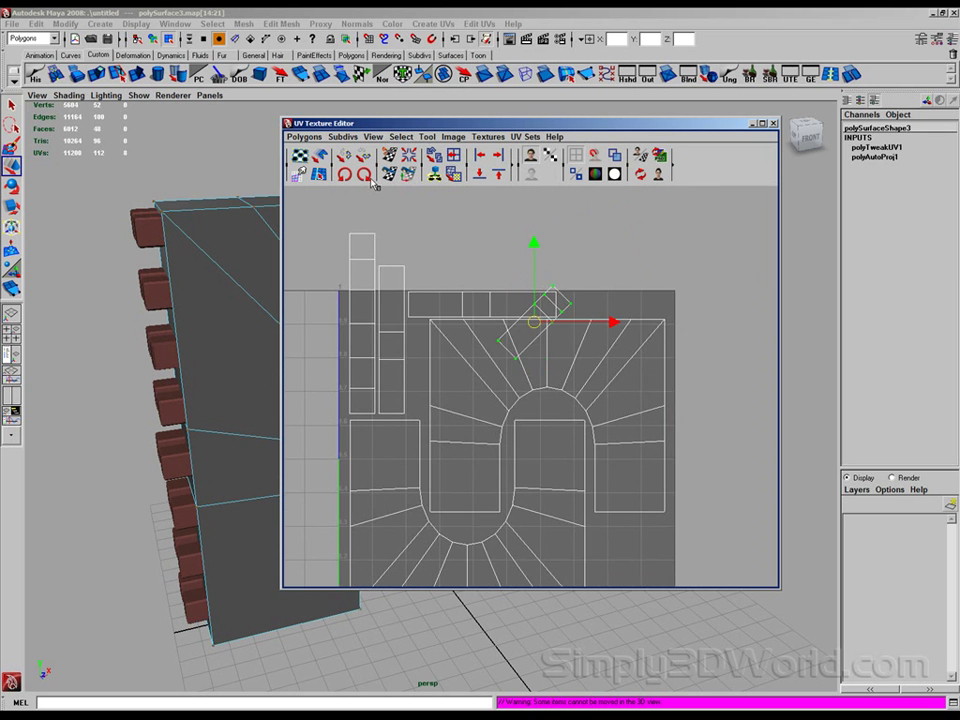
pyautogui.click(364, 175)
pyautogui.moveTo(528, 323); pyautogui.dragTo(598, 306)
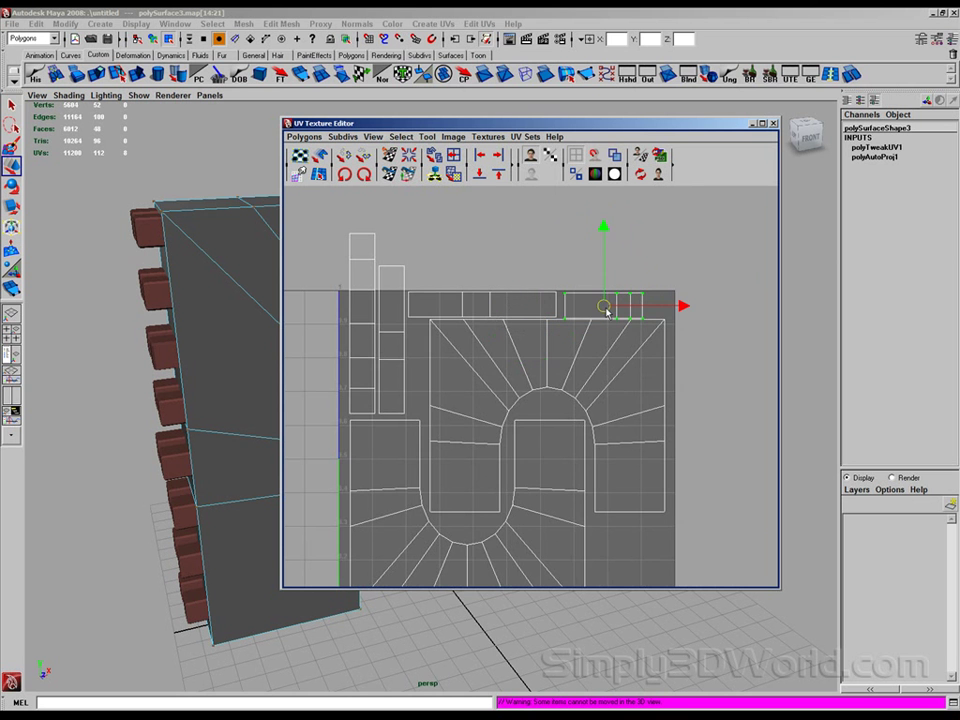
# Step: Move the last two small strip shells upright into the gap in the UV square's lower-right corner
pyautogui.keyDown('alt'); pyautogui.moveTo(468, 338); pyautogui.dragTo(612, 317, button='middle'); pyautogui.keyUp('alt')
pyautogui.keyDown('alt'); pyautogui.moveTo(612, 317); pyautogui.dragTo(454, 332, button='right'); pyautogui.keyUp('alt')
pyautogui.moveTo(454, 332); pyautogui.dragTo(405, 411)
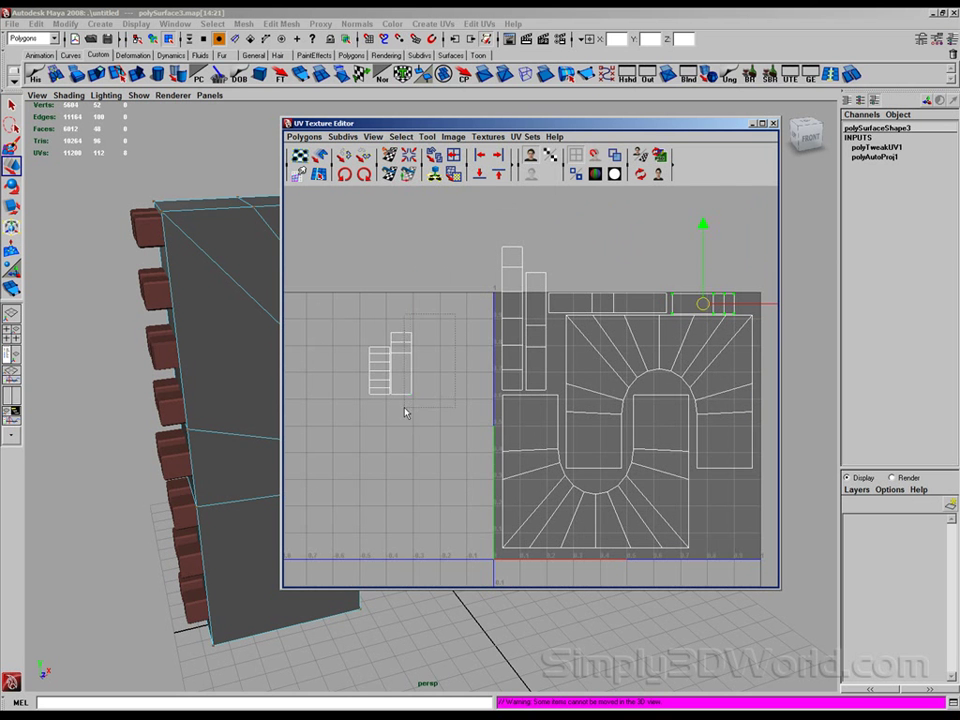
pyautogui.keyDown('ctrl'); pyautogui.moveTo(405, 390); pyautogui.dragTo(422, 371, button='right'); pyautogui.keyUp('ctrl')
pyautogui.moveTo(422, 371); pyautogui.dragTo(727, 516)
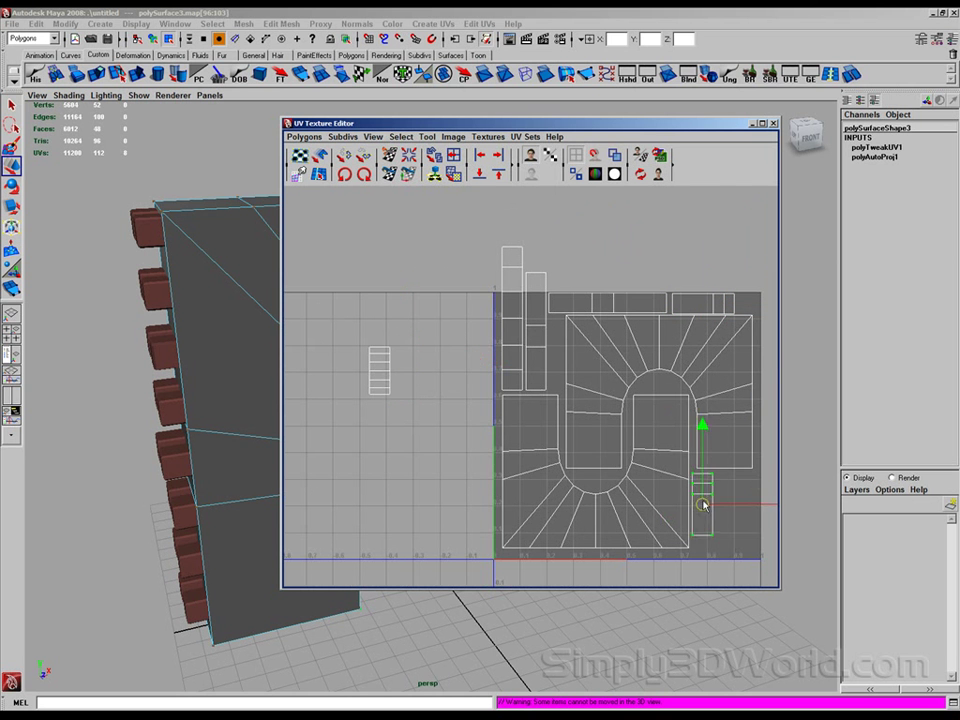
pyautogui.click(379, 372)
pyautogui.moveTo(379, 372); pyautogui.dragTo(733, 507)
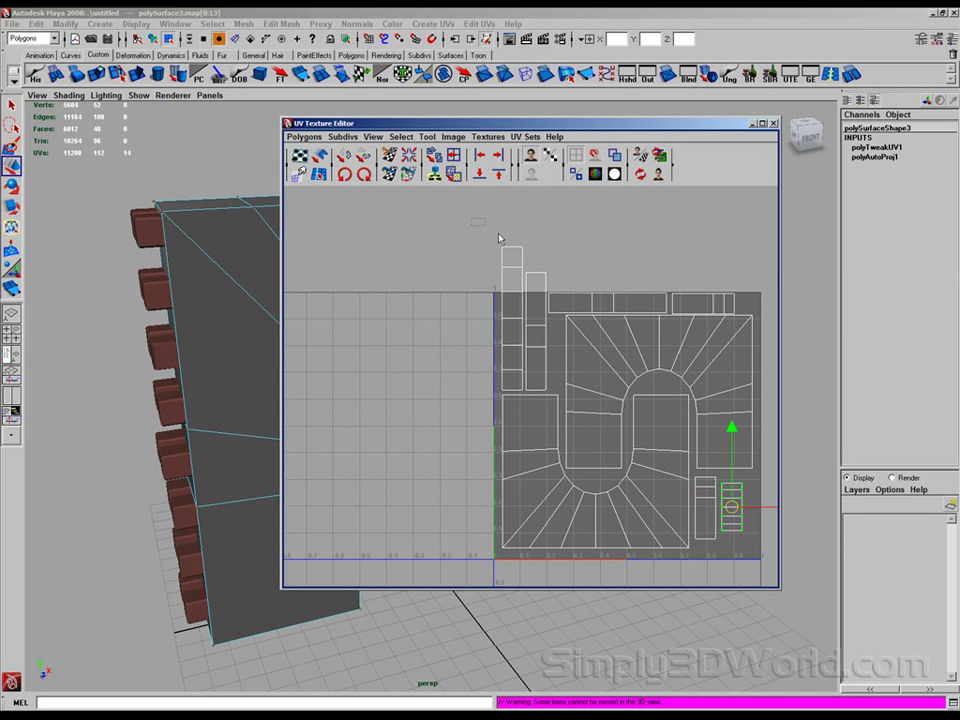
# Step: Cut the UVs of the longest strip along its edge nearest the UV square's top border
pyautogui.moveTo(500, 238); pyautogui.dragTo(561, 285)
pyautogui.scroll(3, 563, 275)
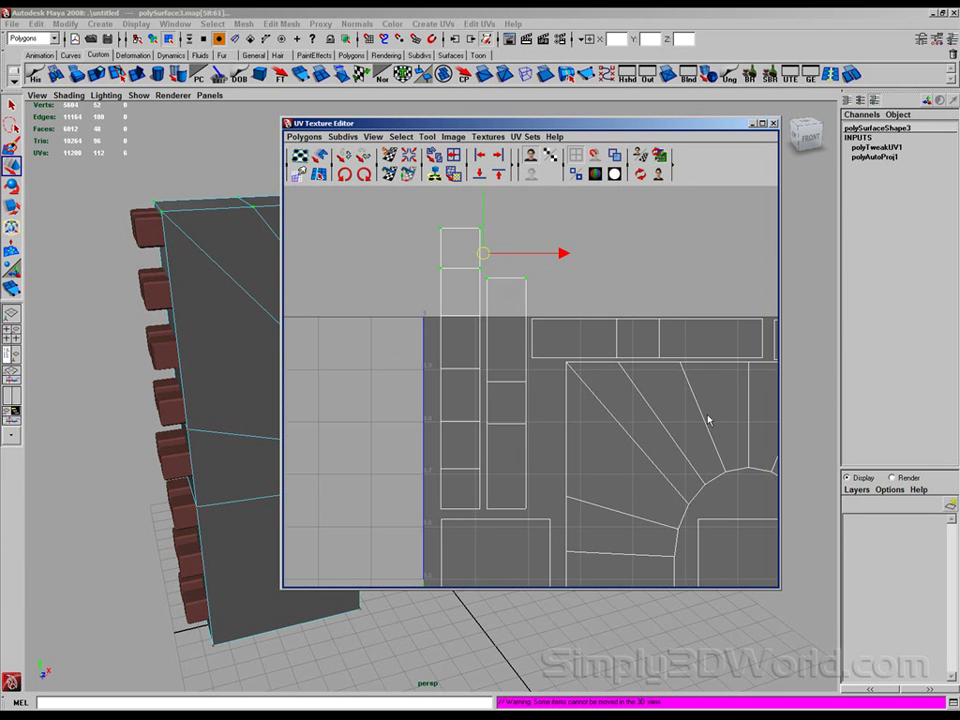
pyautogui.moveTo(460, 316)
pyautogui.mouseDown(button='right')
pyautogui.moveTo(461, 287)
pyautogui.moveTo(452, 315)
pyautogui.moveTo(452, 301)
pyautogui.mouseUp(button='right')
pyautogui.click(462, 319)
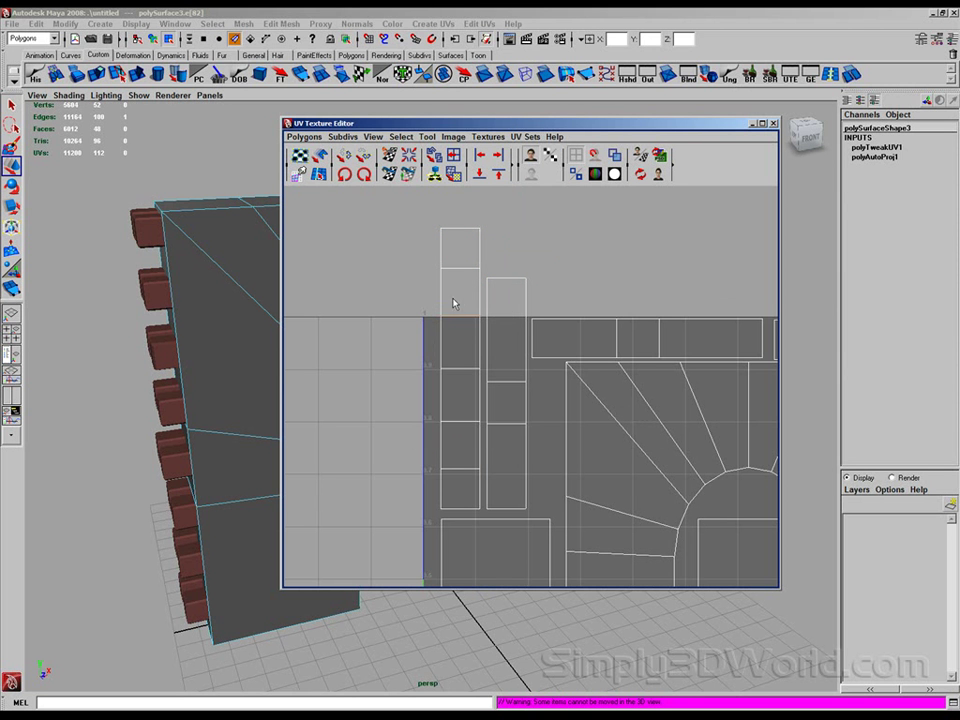
pyautogui.click(388, 155)
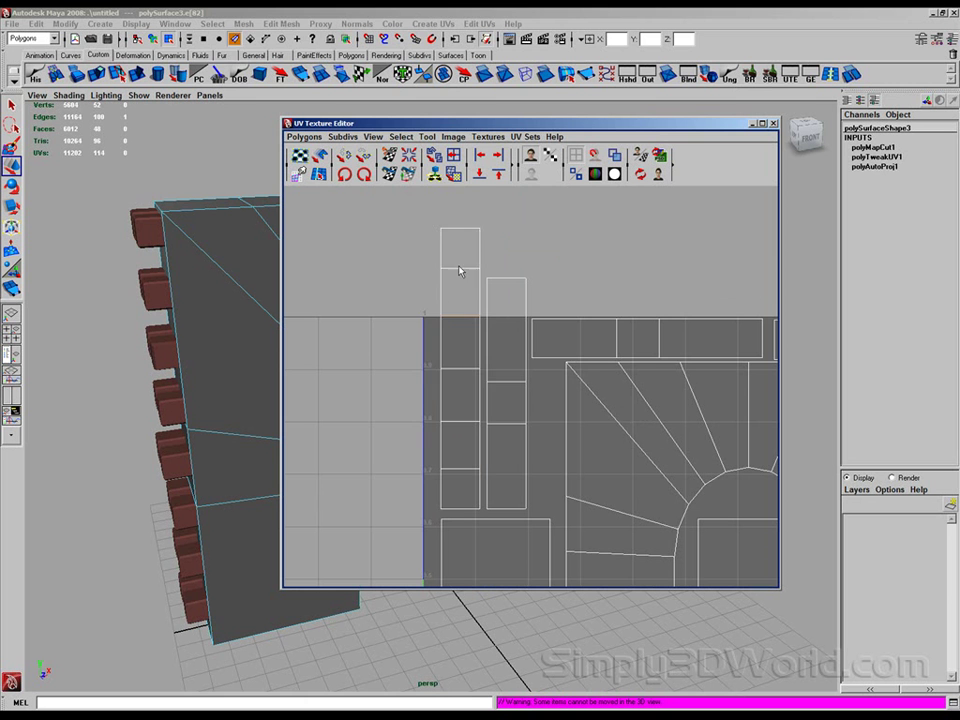
# Step: Select the whole shell of the cut-off two-face piece and move it left, away from the long strip
pyautogui.moveTo(460, 271); pyautogui.dragTo(505, 259, button='right')
pyautogui.click(480, 228)
pyautogui.click(401, 136)
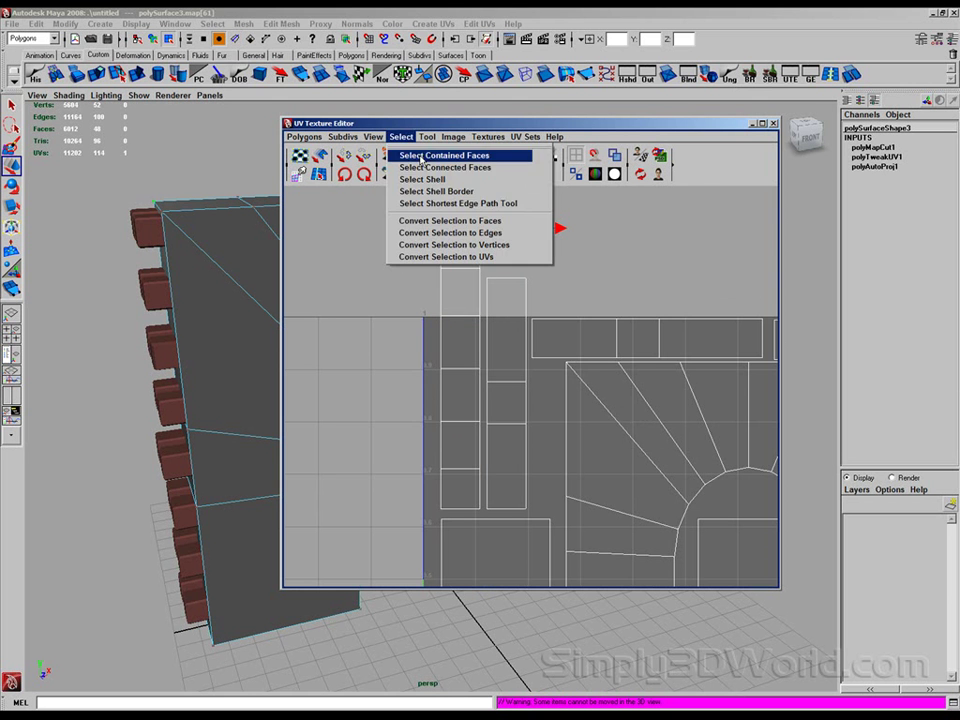
pyautogui.click(420, 179)
pyautogui.moveTo(460, 272); pyautogui.dragTo(385, 271)
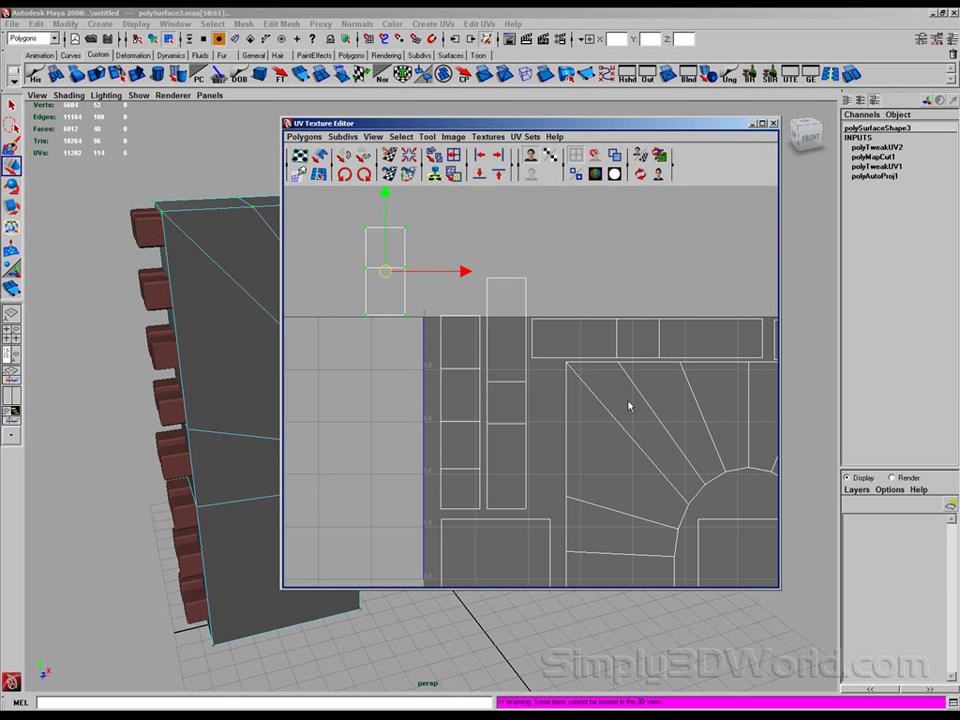
# Step: Move the two-face piece to the UV square's lower-right side, and shift the many-faced small strip into the lower-right corner
pyautogui.scroll(-3, 628, 405)
pyautogui.moveTo(446, 293); pyautogui.dragTo(766, 541)
pyautogui.scroll(2, 766, 541)
pyautogui.keyDown('alt'); pyautogui.moveTo(766, 541); pyautogui.dragTo(615, 407, button='middle'); pyautogui.keyUp('alt')
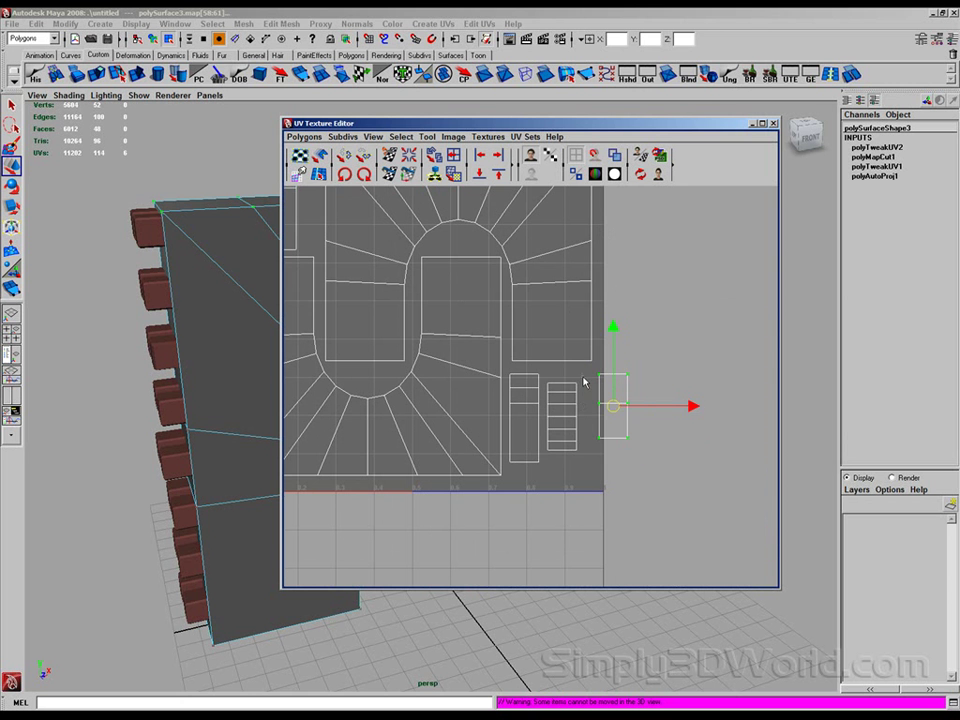
pyautogui.click(561, 413)
pyautogui.moveTo(561, 413); pyautogui.dragTo(584, 454)
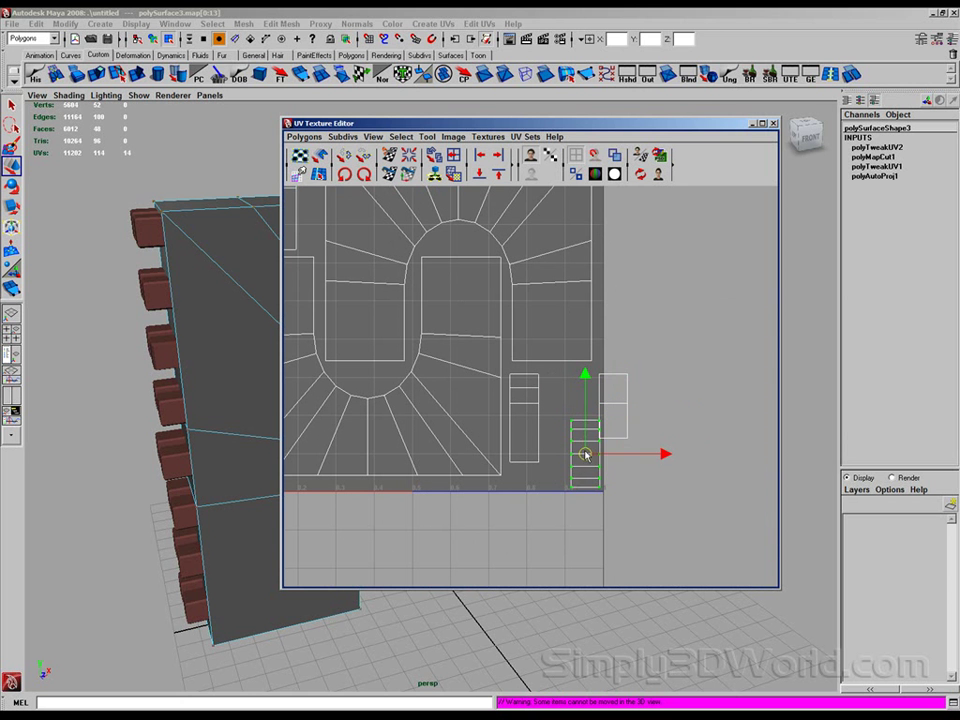
# Step: Rotate the two-face piece 90 degrees clockwise and fit it horizontally beneath the upper arch's right arm
pyautogui.click(621, 415)
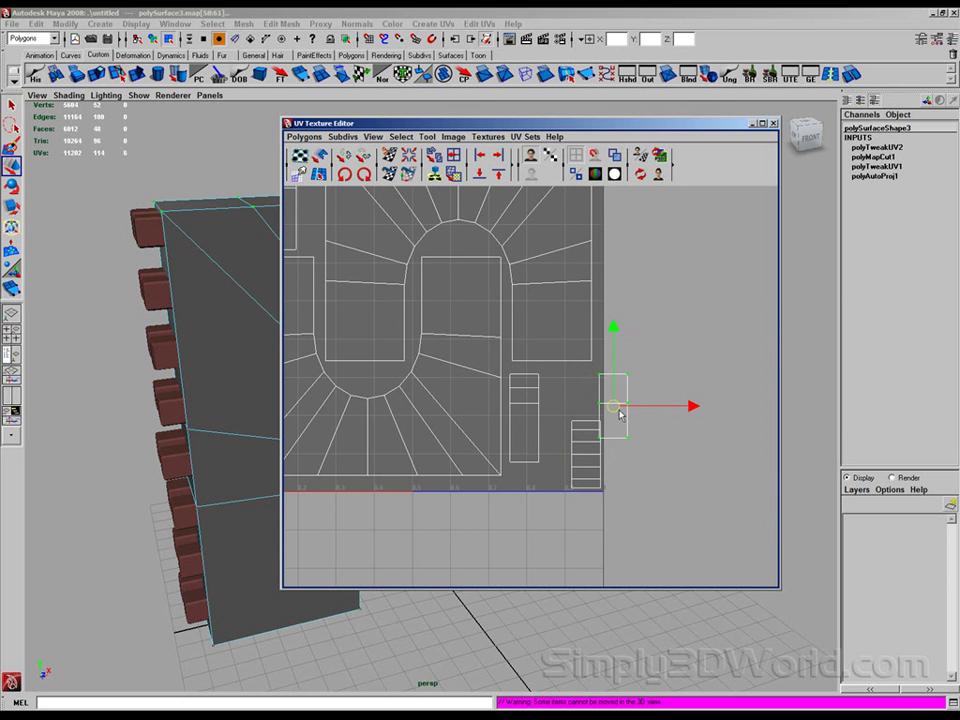
pyautogui.click(364, 175)
pyautogui.click(364, 175)
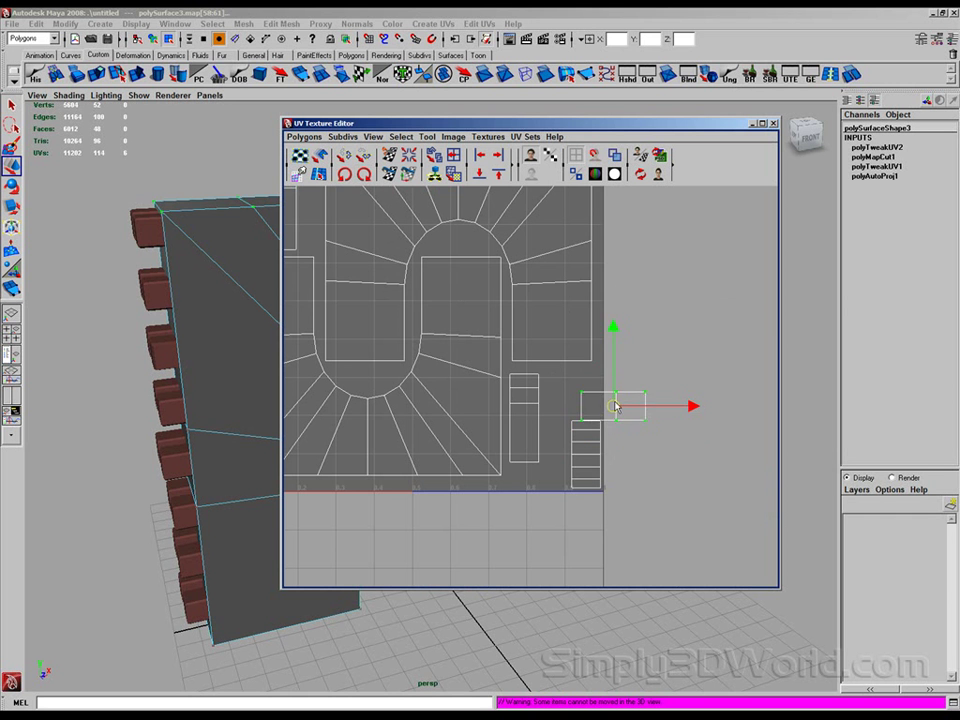
pyautogui.moveTo(616, 406); pyautogui.dragTo(572, 378)
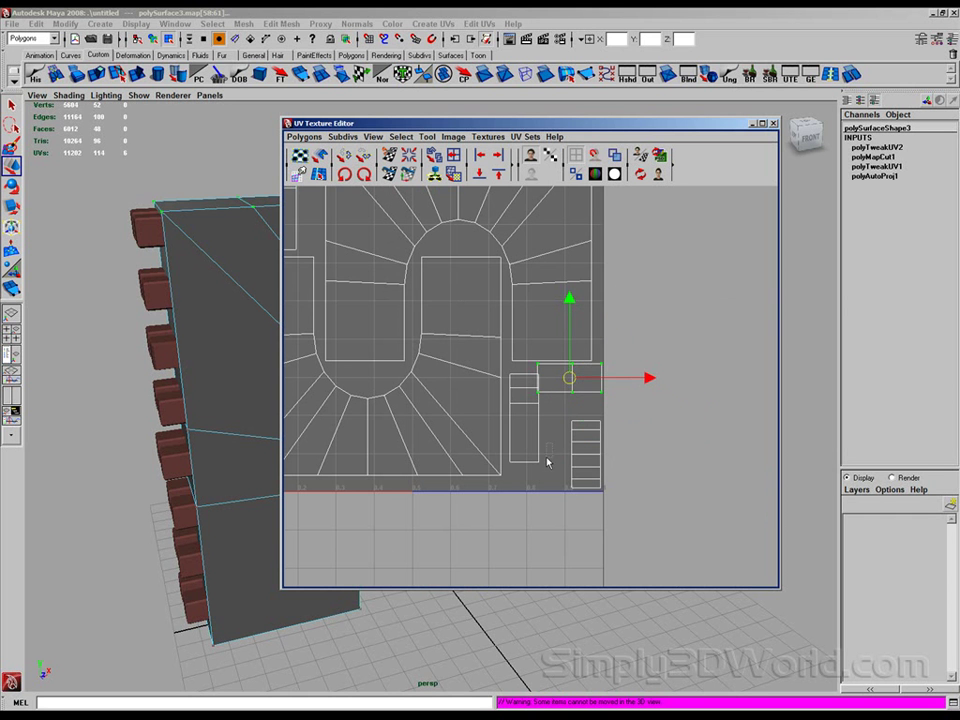
# Step: Select the remaining small strip's shell and place it beside the corner strip, beneath the horizontal two-face piece
pyautogui.moveTo(546, 457); pyautogui.dragTo(529, 472)
pyautogui.keyDown('ctrl'); pyautogui.moveTo(547, 465); pyautogui.dragTo(545, 448, button='right'); pyautogui.keyUp('ctrl')
pyautogui.moveTo(523, 416); pyautogui.dragTo(554, 439)
# Step: Cut the UVs along the upper cross edge of the tall strip that extends above the UV square
pyautogui.keyDown('alt'); pyautogui.moveTo(555, 365); pyautogui.dragTo(657, 486, button='middle'); pyautogui.keyUp('alt')
pyautogui.keyDown('alt'); pyautogui.moveTo(657, 486); pyautogui.dragTo(500, 411, button='right'); pyautogui.keyUp('alt')
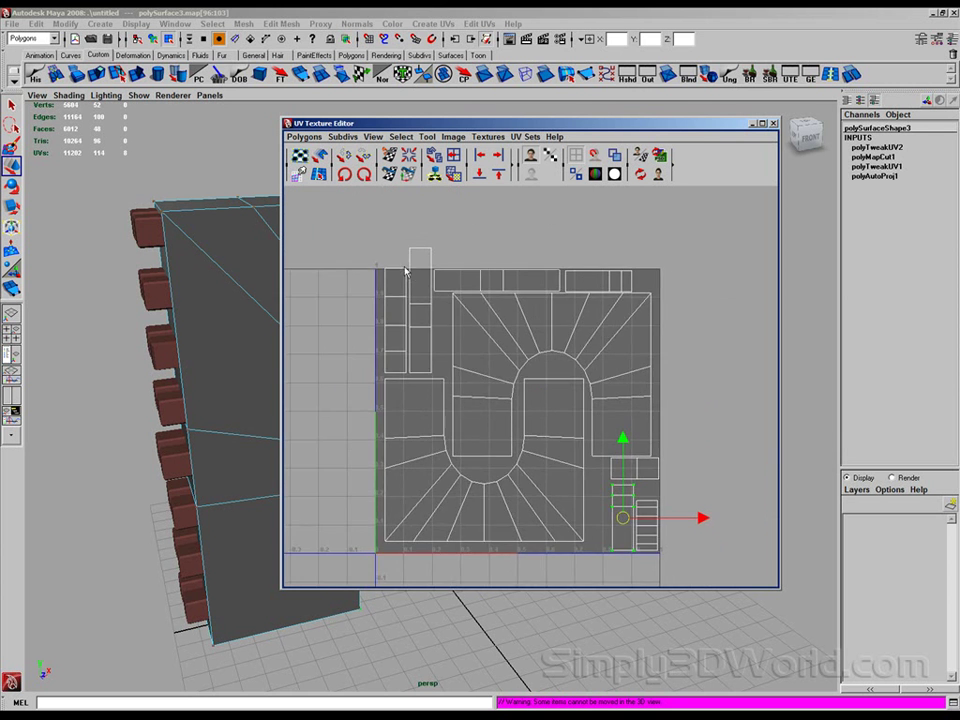
pyautogui.keyDown('alt'); pyautogui.moveTo(405, 271); pyautogui.dragTo(477, 343, button='right'); pyautogui.keyUp('alt')
pyautogui.click(490, 338)
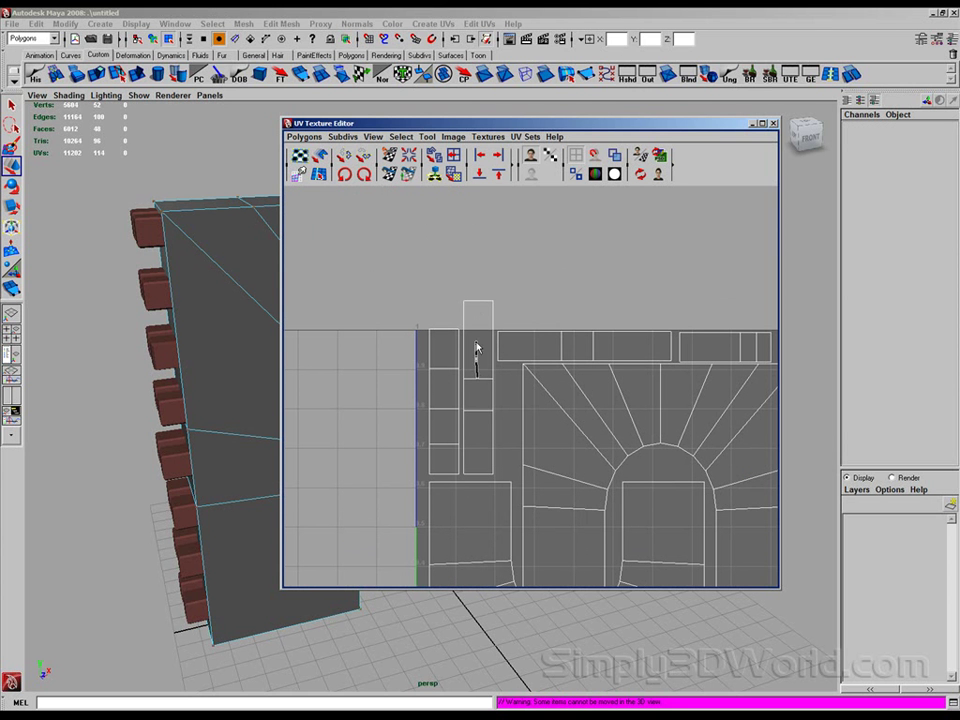
pyautogui.moveTo(478, 373); pyautogui.dragTo(480, 354, button='right')
pyautogui.click(480, 378)
pyautogui.click(387, 156)
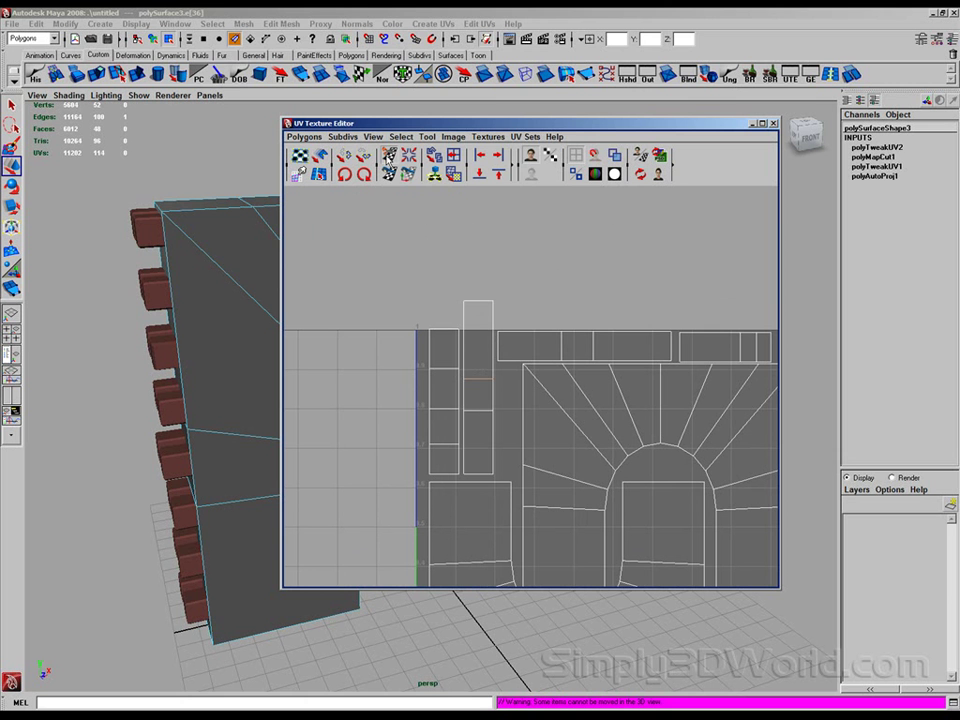
# Step: Select the cut-off face's whole shell and place it in the gap between the lower arch and the small lower-right strips
pyautogui.moveTo(450, 306); pyautogui.dragTo(450, 306)
pyautogui.click(400, 137)
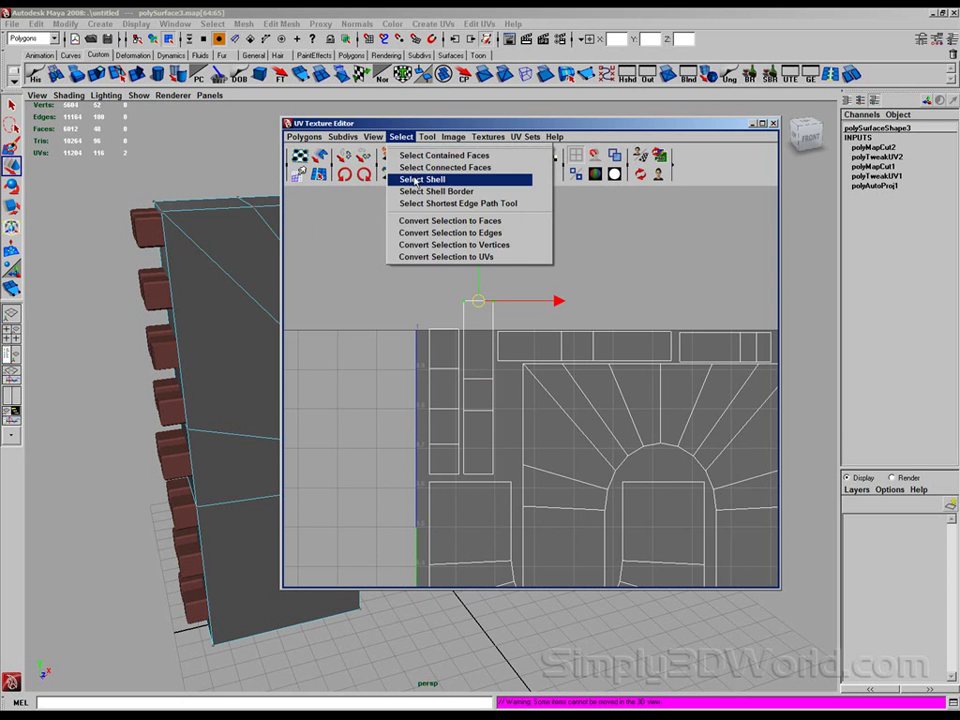
pyautogui.click(414, 180)
pyautogui.moveTo(485, 342); pyautogui.dragTo(602, 479)
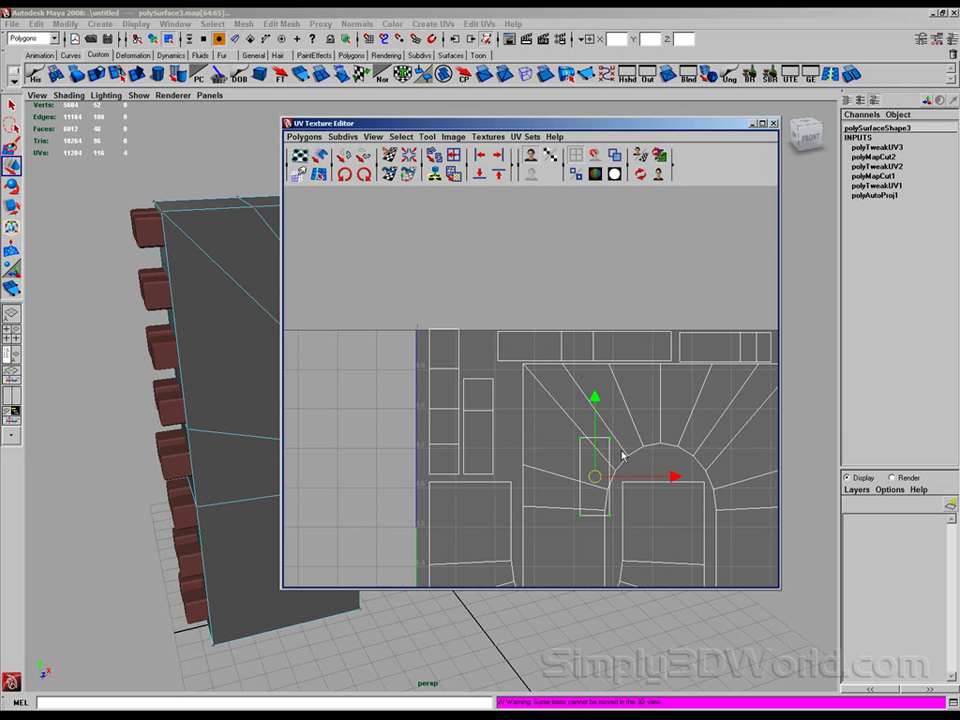
pyautogui.keyDown('alt'); pyautogui.moveTo(624, 454); pyautogui.dragTo(519, 280, button='middle'); pyautogui.keyUp('alt')
pyautogui.keyDown('alt'); pyautogui.moveTo(519, 280); pyautogui.dragTo(420, 262, button='right'); pyautogui.keyUp('alt')
pyautogui.moveTo(513, 323); pyautogui.dragTo(602, 480)
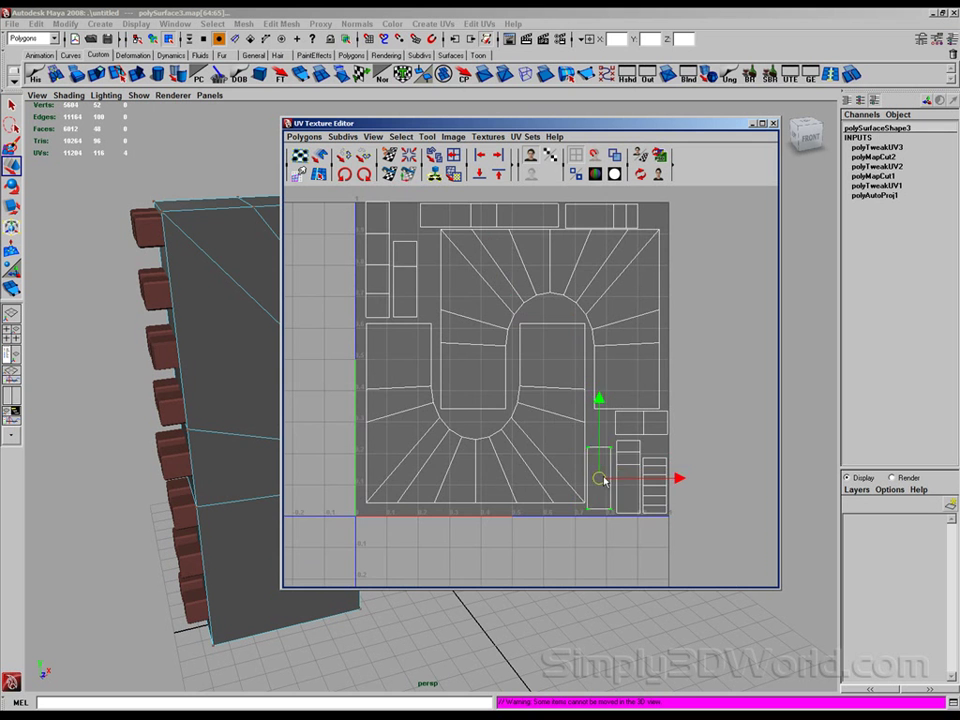
# Step: Lower the top two UVs of the leftmost strip to just inside the UV square's upper edge
pyautogui.keyDown('alt'); pyautogui.moveTo(610, 448); pyautogui.dragTo(644, 500, button='middle'); pyautogui.keyUp('alt')
pyautogui.keyDown('alt'); pyautogui.moveTo(644, 500); pyautogui.dragTo(574, 362, button='right'); pyautogui.keyUp('alt')
pyautogui.keyDown('alt'); pyautogui.moveTo(574, 362); pyautogui.dragTo(512, 335, button='middle'); pyautogui.keyUp('alt')
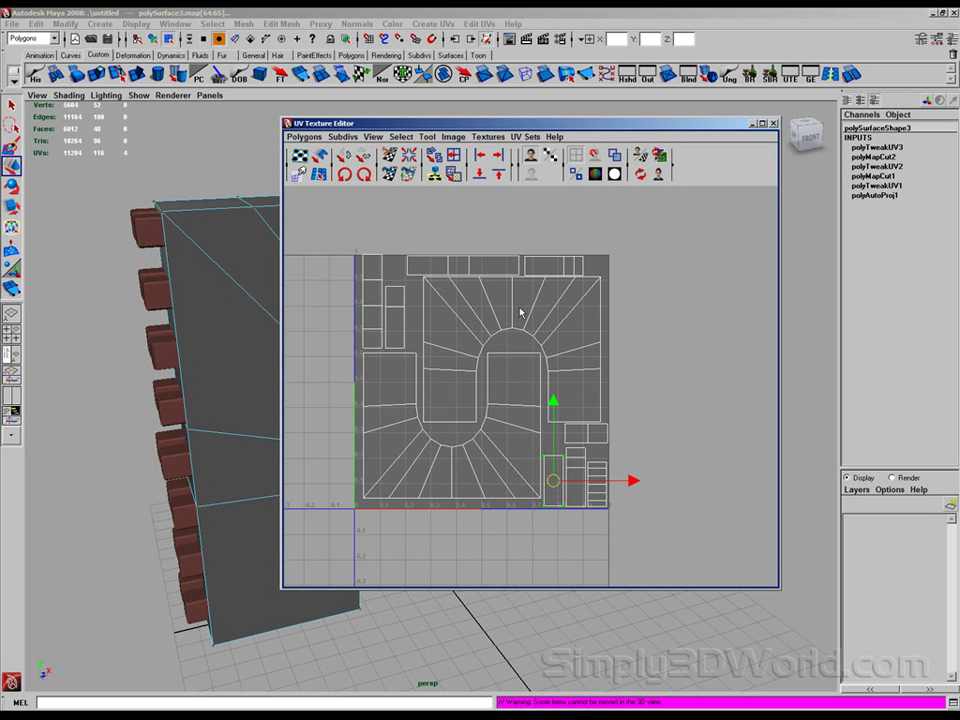
pyautogui.keyDown('alt'); pyautogui.moveTo(379, 229); pyautogui.dragTo(447, 293, button='right'); pyautogui.keyUp('alt')
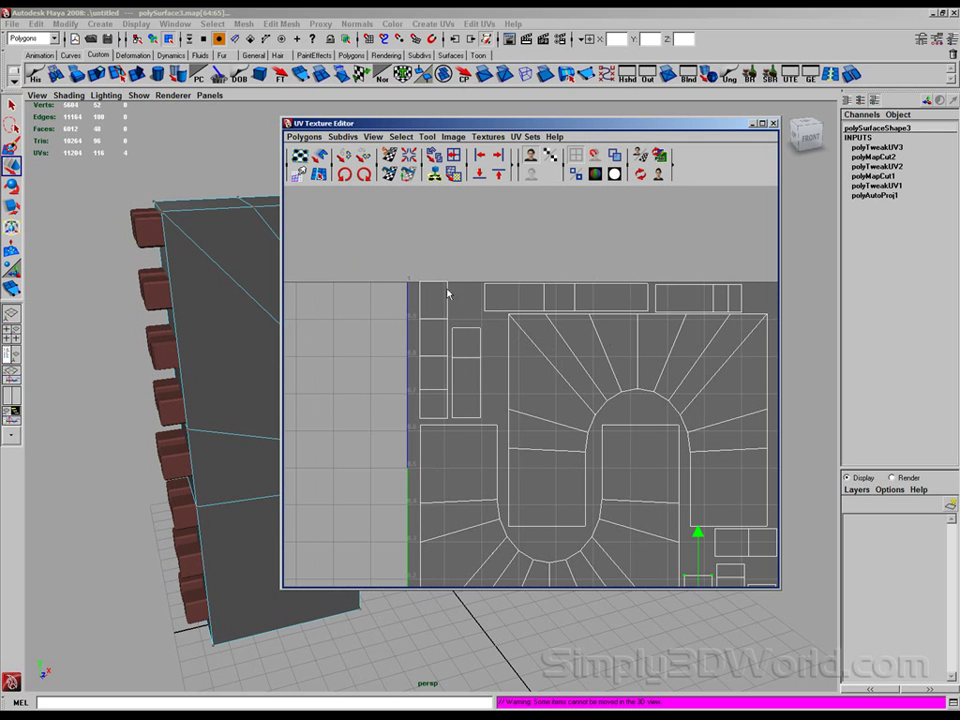
pyautogui.moveTo(456, 294); pyautogui.dragTo(435, 210)
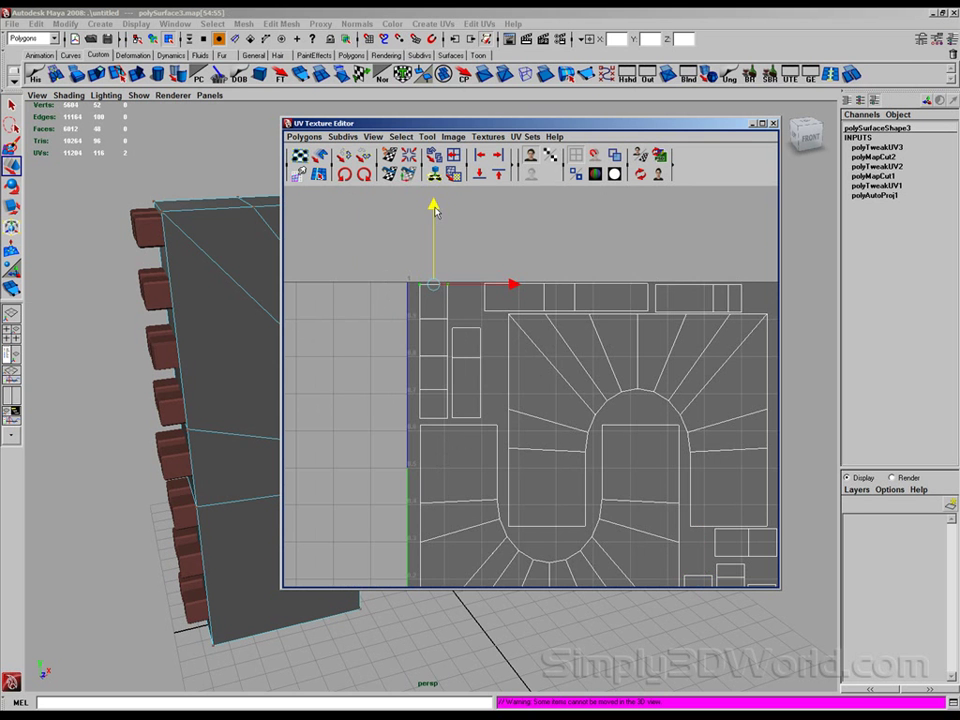
pyautogui.keyDown('alt'); pyautogui.moveTo(730, 296); pyautogui.dragTo(612, 298, button='middle'); pyautogui.keyUp('alt')
pyautogui.keyDown('alt'); pyautogui.moveTo(612, 298); pyautogui.dragTo(527, 289, button='right'); pyautogui.keyUp('alt')
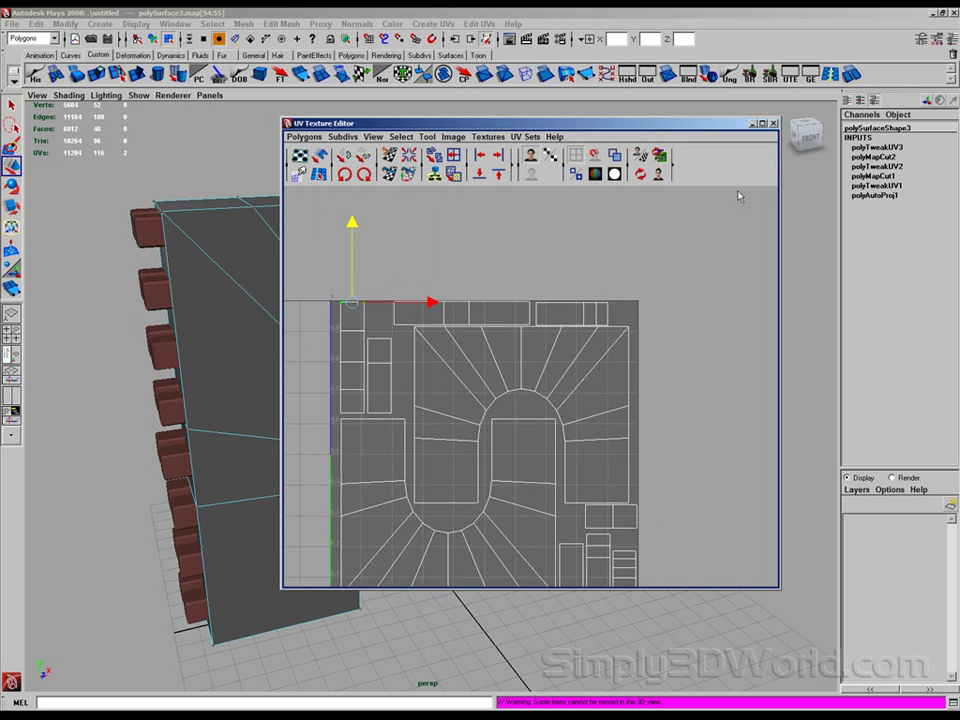
# Step: Leave UV editing, return the low-poly arch to object selection and delete its construction history
pyautogui.click(773, 123)
pyautogui.keyDown('alt'); pyautogui.moveTo(660, 320); pyautogui.dragTo(588, 306); pyautogui.keyUp('alt')
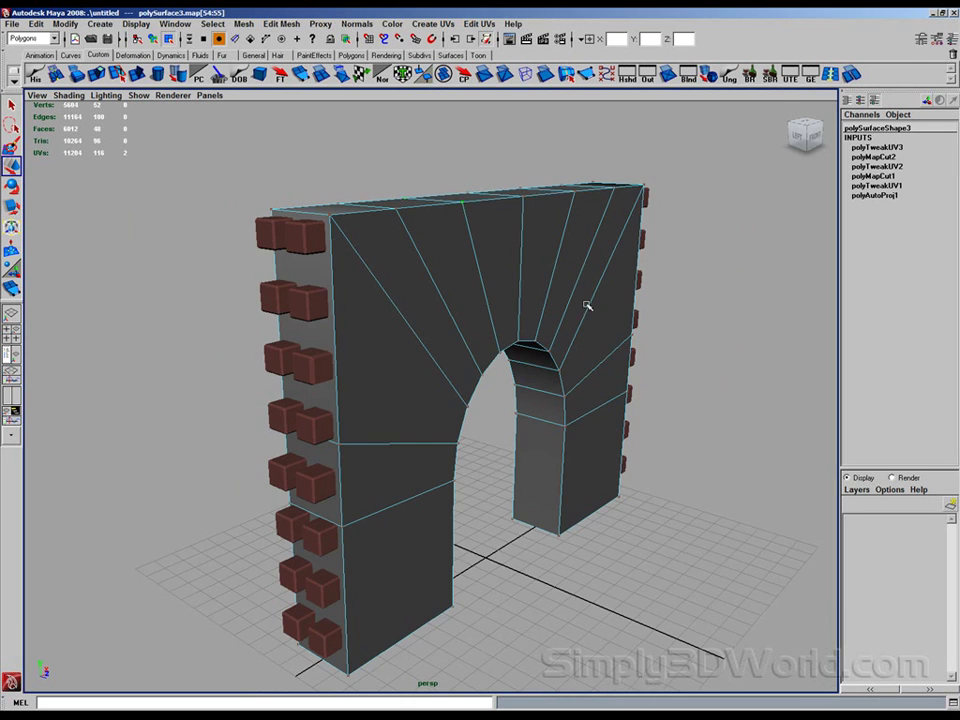
pyautogui.click(157, 39)
pyautogui.keyDown('alt'); pyautogui.moveTo(640, 272); pyautogui.dragTo(573, 262); pyautogui.keyUp('alt')
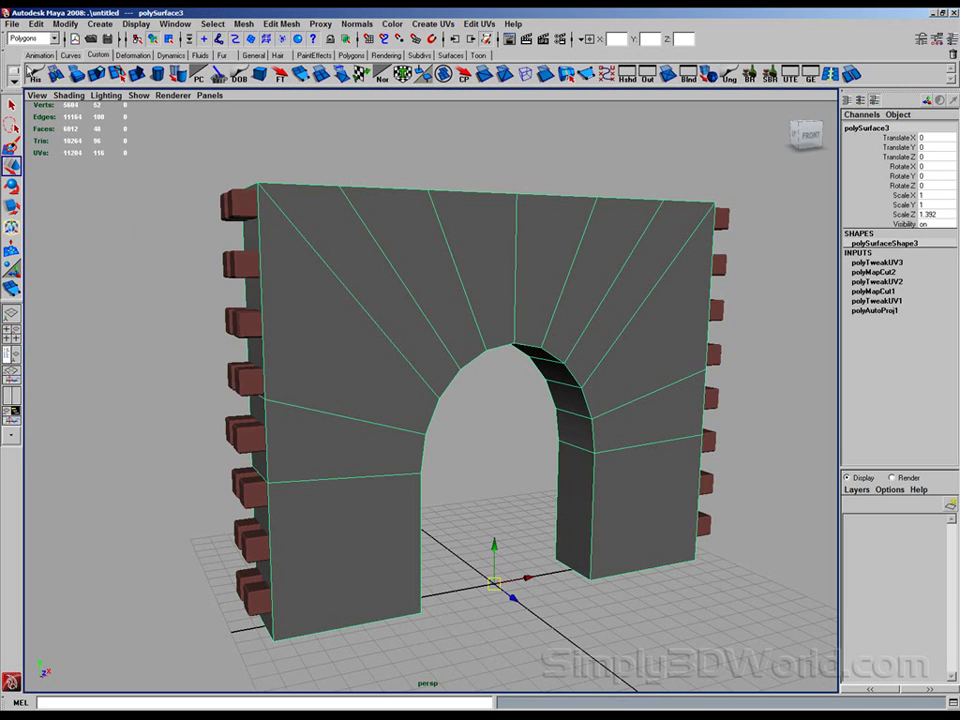
pyautogui.keyDown('alt'); pyautogui.moveTo(189, 178); pyautogui.dragTo(404, 252); pyautogui.keyUp('alt')
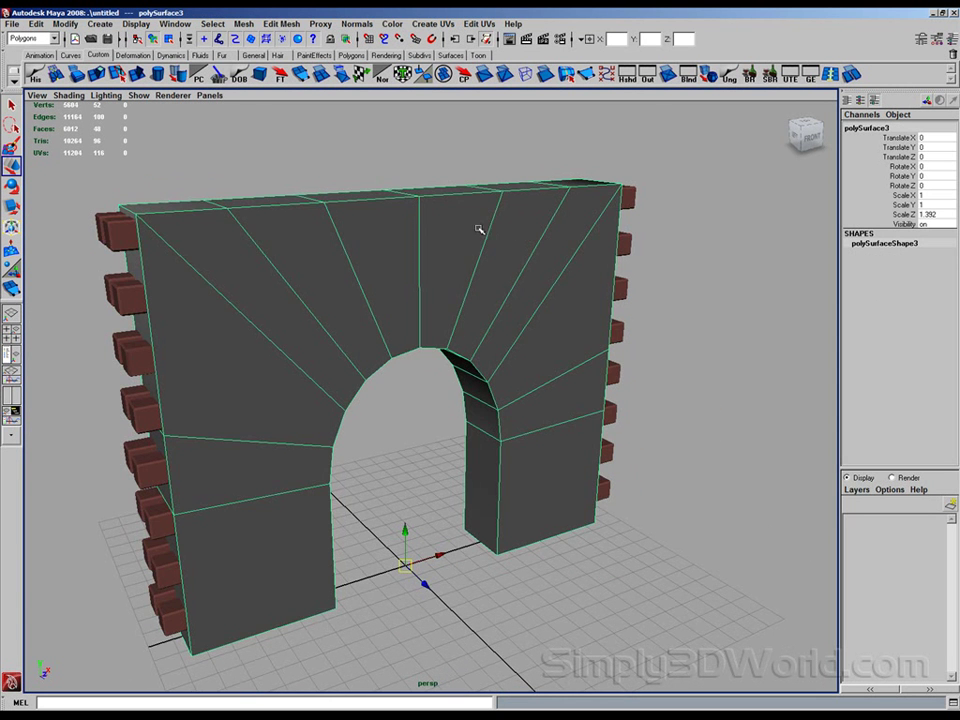
# Step: Rename the low-poly arch to Low_Arch and hide it
pyautogui.click(884, 130)
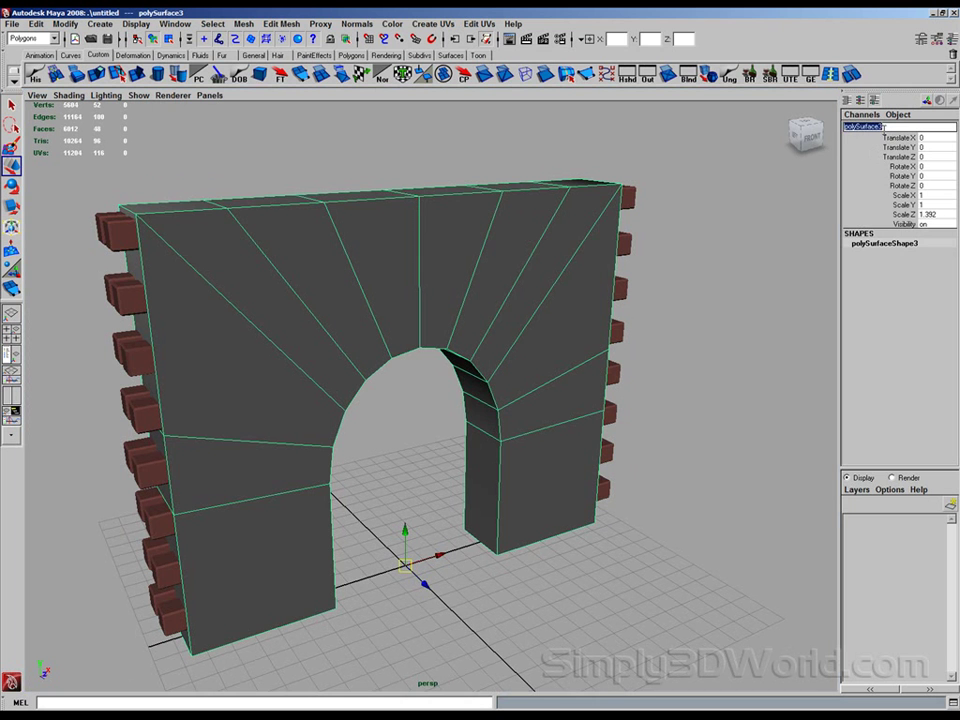
pyautogui.write('Low_Arch')
pyautogui.press('Return')
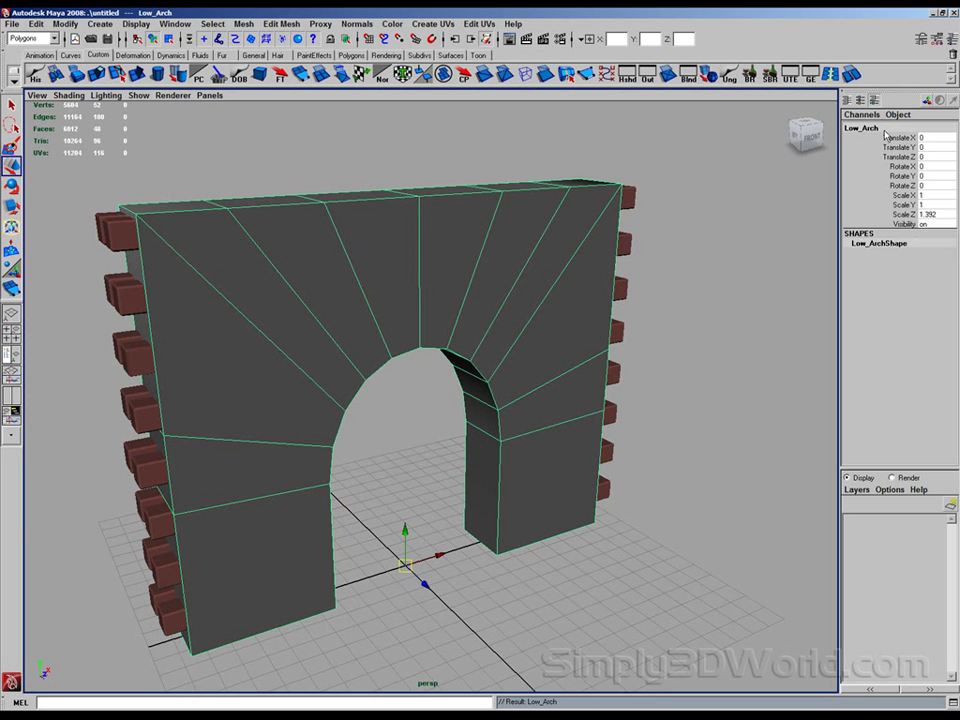
pyautogui.keyDown('alt'); pyautogui.moveTo(605, 241); pyautogui.dragTo(573, 262); pyautogui.keyUp('alt')
pyautogui.hotkey('ctrl', 'h')
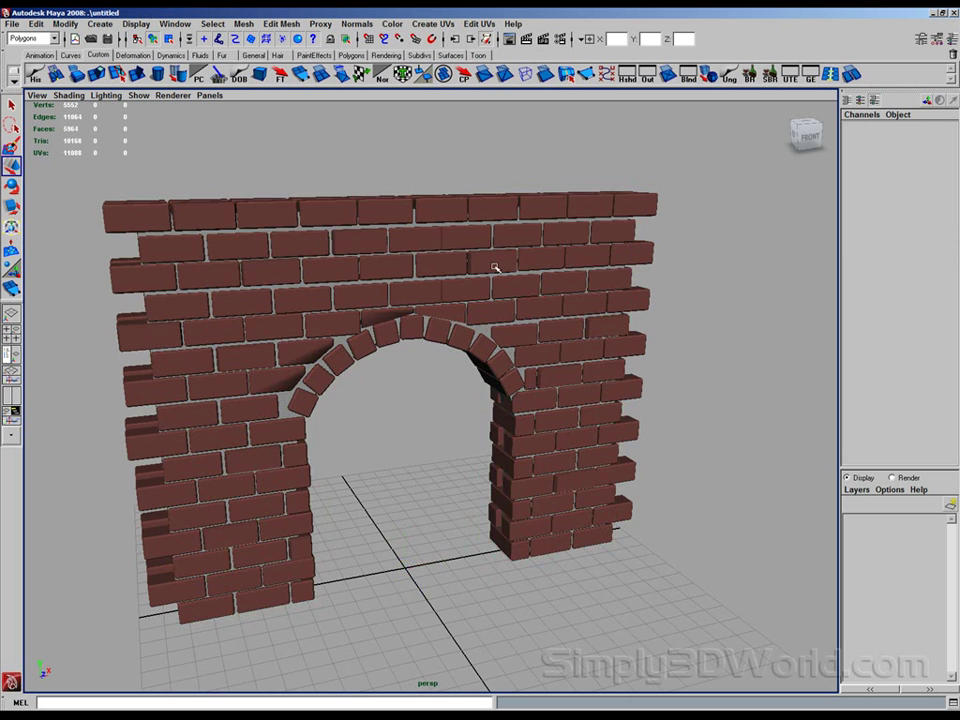
# Step: Select all the bricks, combine them into a single mesh and delete its construction history
pyautogui.keyDown('alt'); pyautogui.moveTo(415, 332); pyautogui.dragTo(411, 277); pyautogui.keyUp('alt')
pyautogui.click(409, 278)
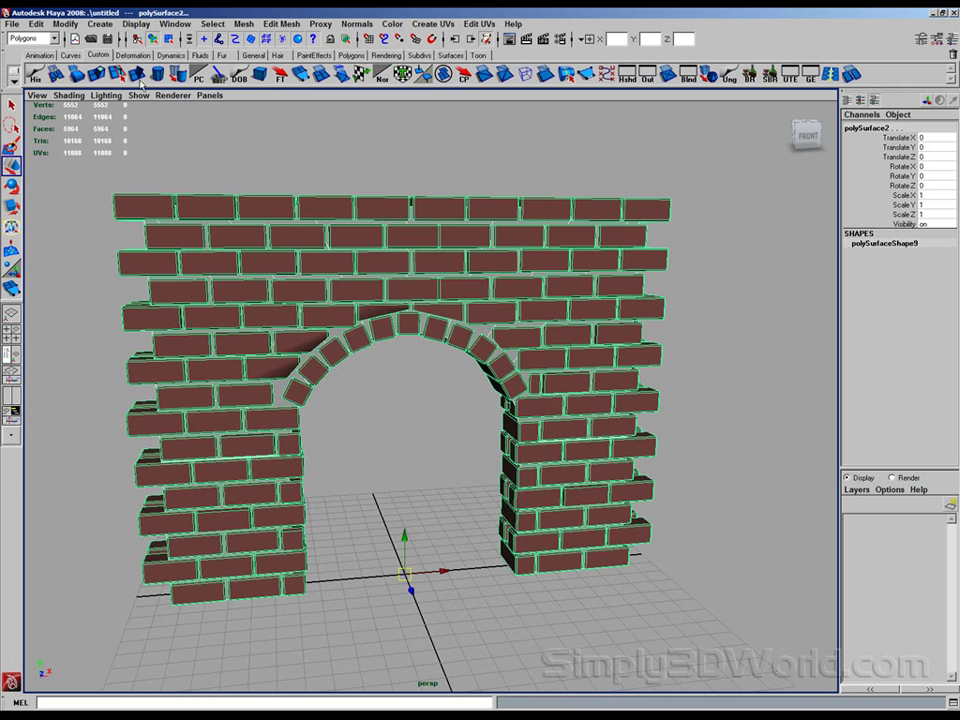
pyautogui.click(244, 23)
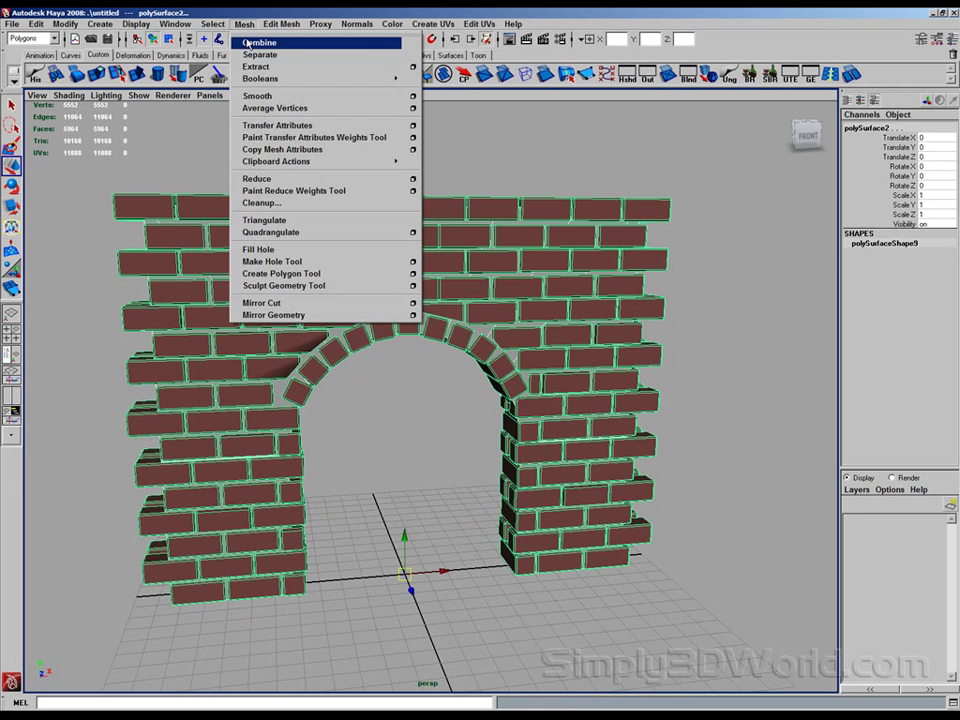
pyautogui.click(256, 39)
pyautogui.click(35, 75)
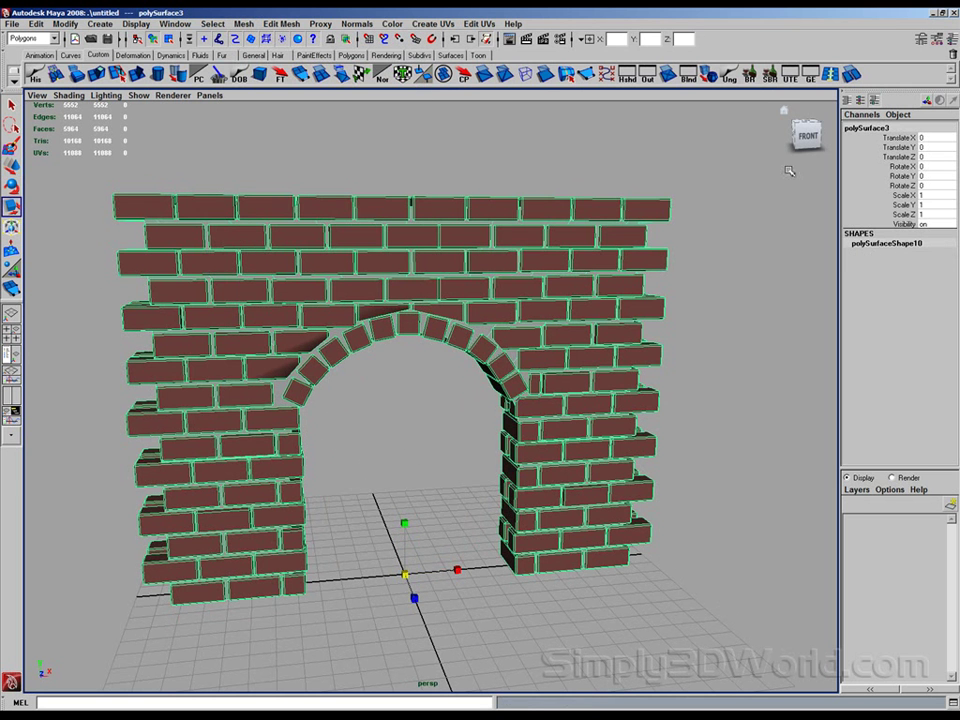
# Step: Rename the combined brick mesh to Hi_Arch
pyautogui.click(863, 127)
pyautogui.write('Hi_A')
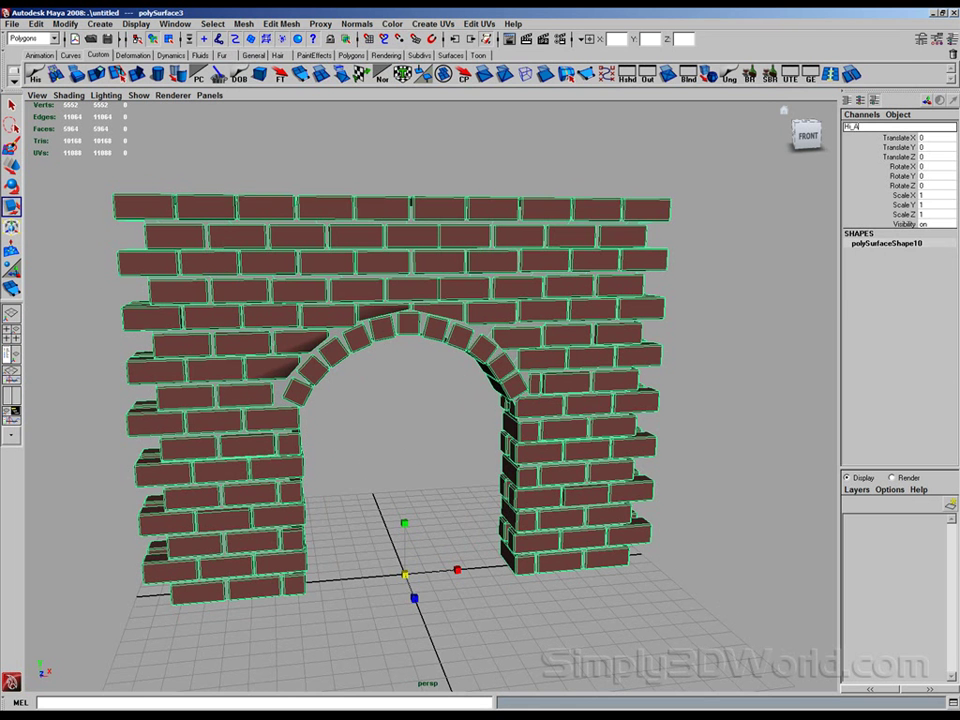
pyautogui.write('rch')
pyautogui.press('Return')
# Step: Delete the leftover empty nodes pCube215 through pCube294 using the Outliner
pyautogui.keyDown('alt'); pyautogui.moveTo(476, 246); pyautogui.dragTo(456, 264); pyautogui.keyUp('alt')
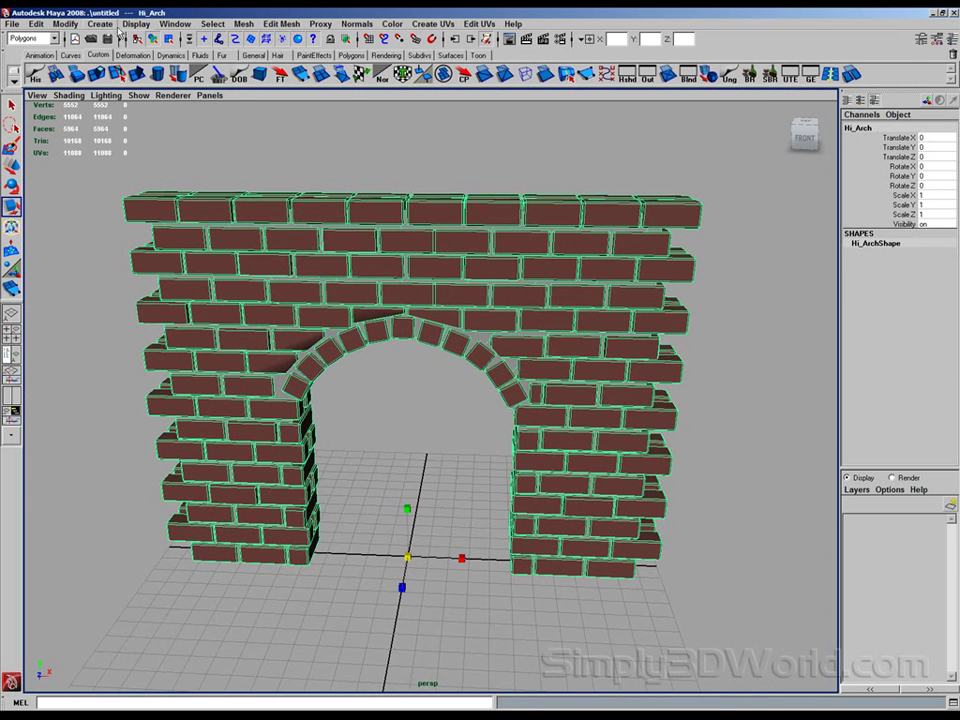
pyautogui.click(175, 23)
pyautogui.click(180, 120)
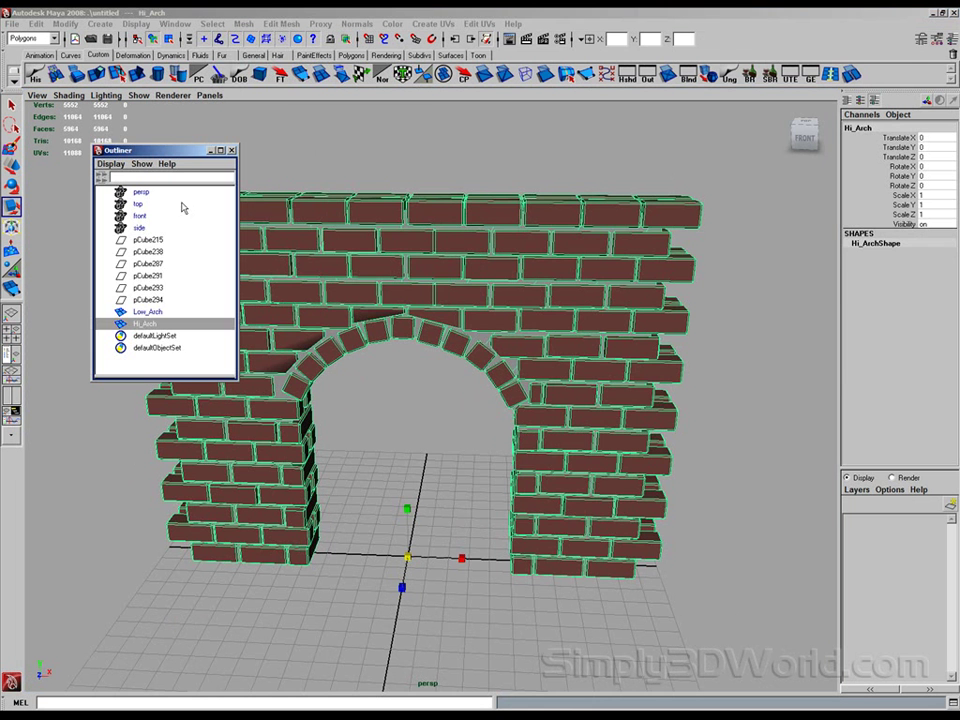
pyautogui.moveTo(154, 244); pyautogui.dragTo(154, 300)
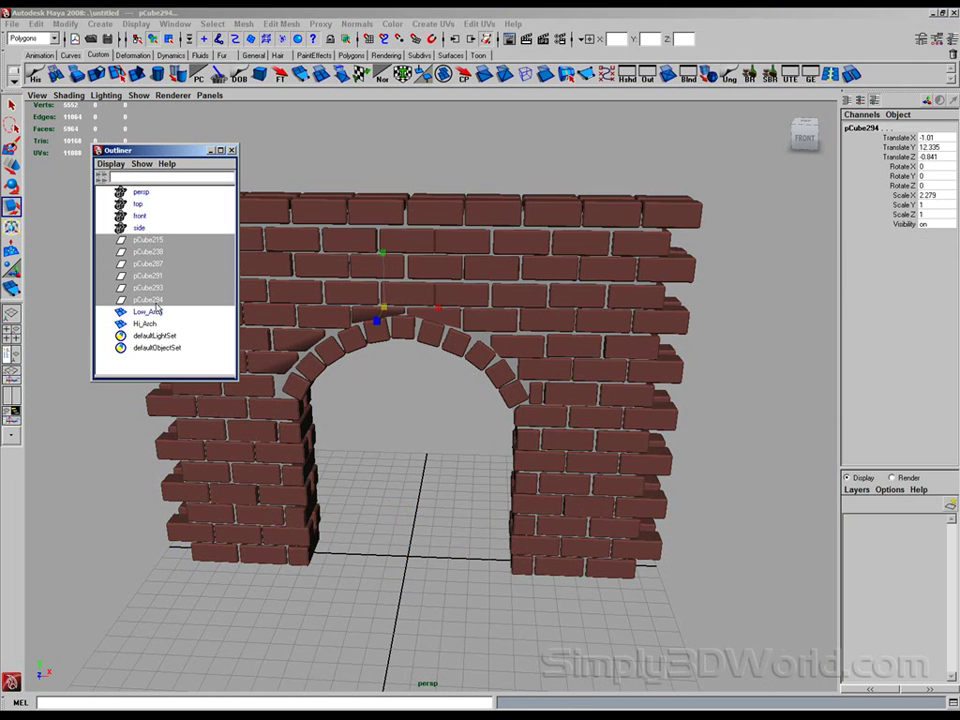
pyautogui.press('Delete')
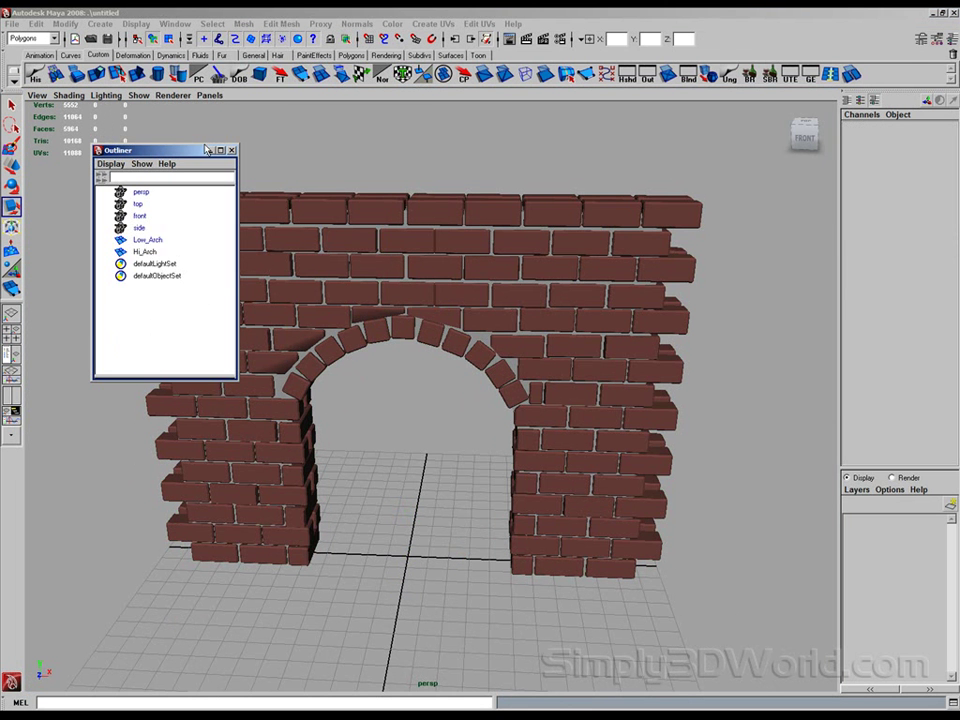
# Step: Select the hidden Low_Arch in the Outliner, make it visible again and close the Outliner
pyautogui.click(147, 239)
pyautogui.click(145, 251)
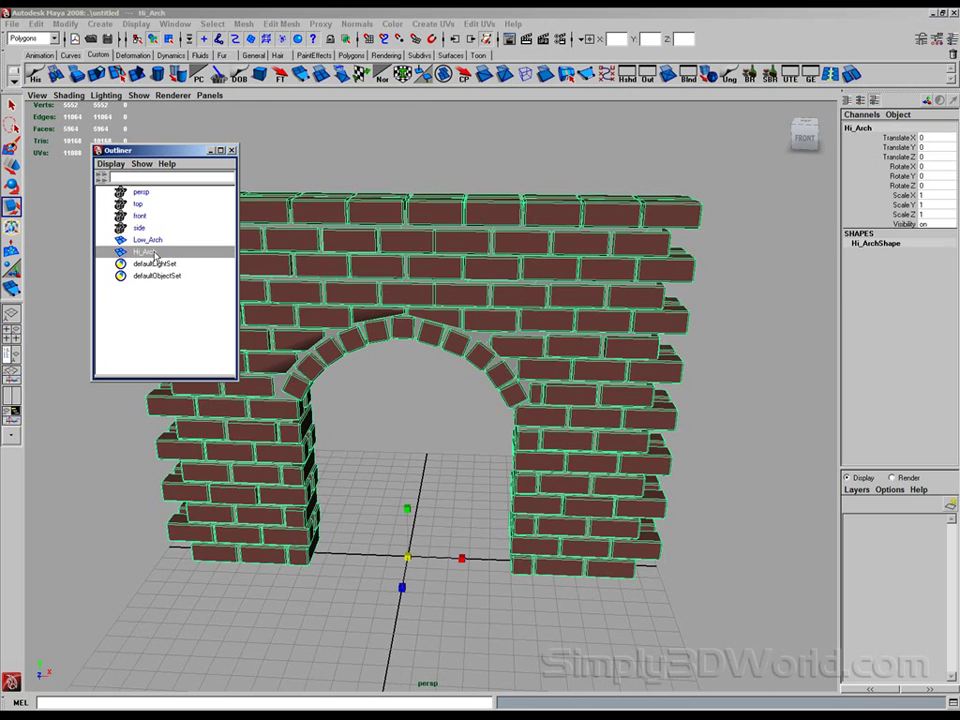
pyautogui.keyDown('alt'); pyautogui.moveTo(520, 310); pyautogui.dragTo(536, 295); pyautogui.keyUp('alt')
pyautogui.click(183, 240)
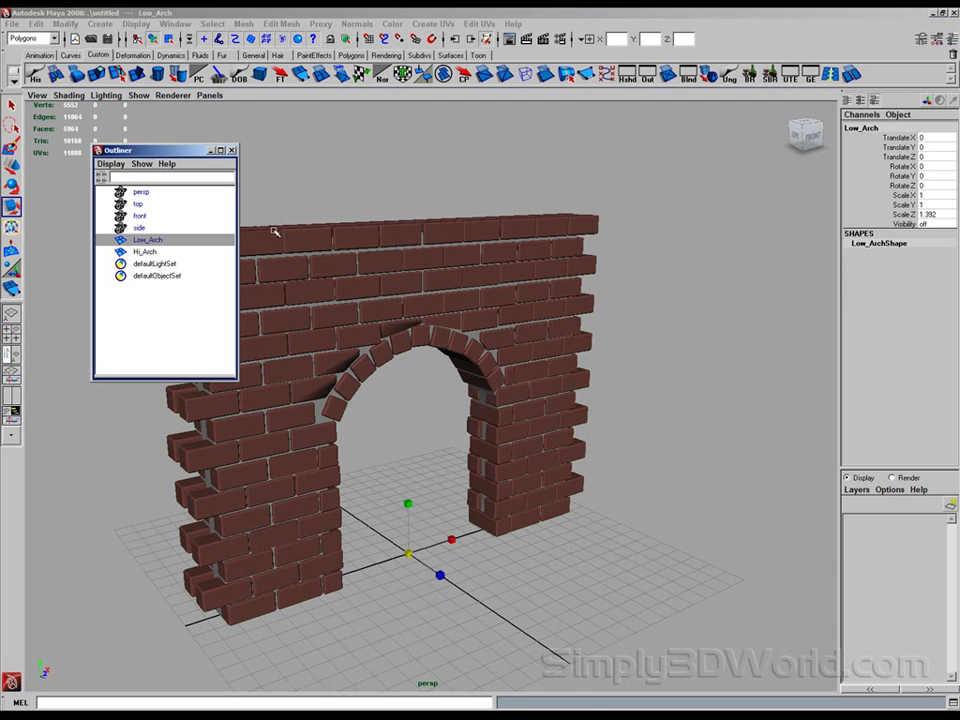
pyautogui.click(136, 23)
pyautogui.moveTo(150, 95)
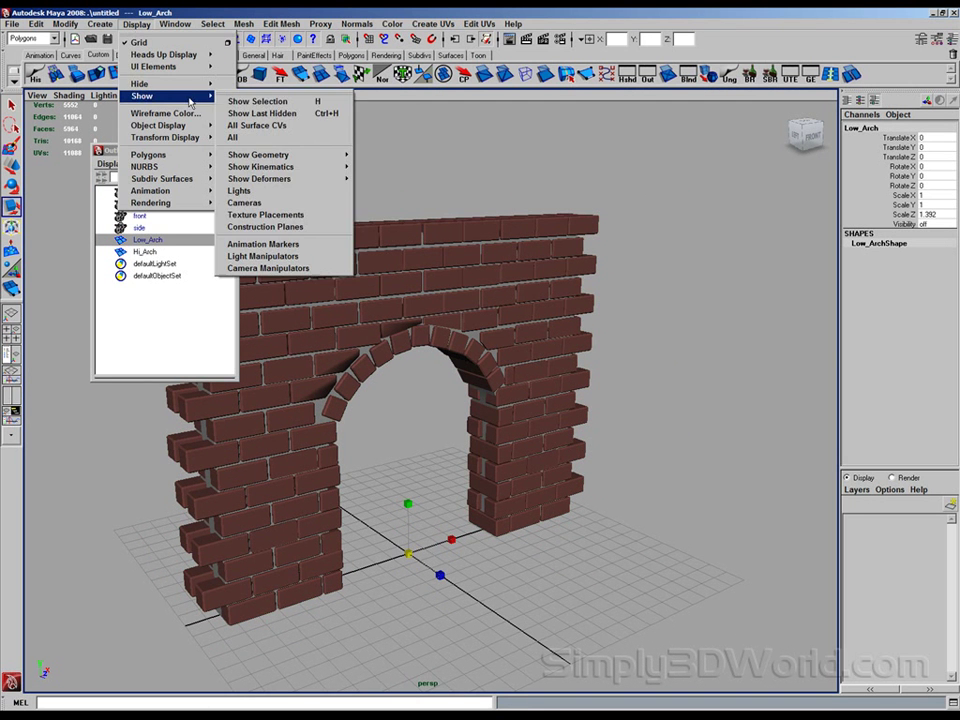
pyautogui.click(262, 98)
pyautogui.keyDown('alt'); pyautogui.moveTo(491, 318); pyautogui.dragTo(508, 317); pyautogui.keyUp('alt')
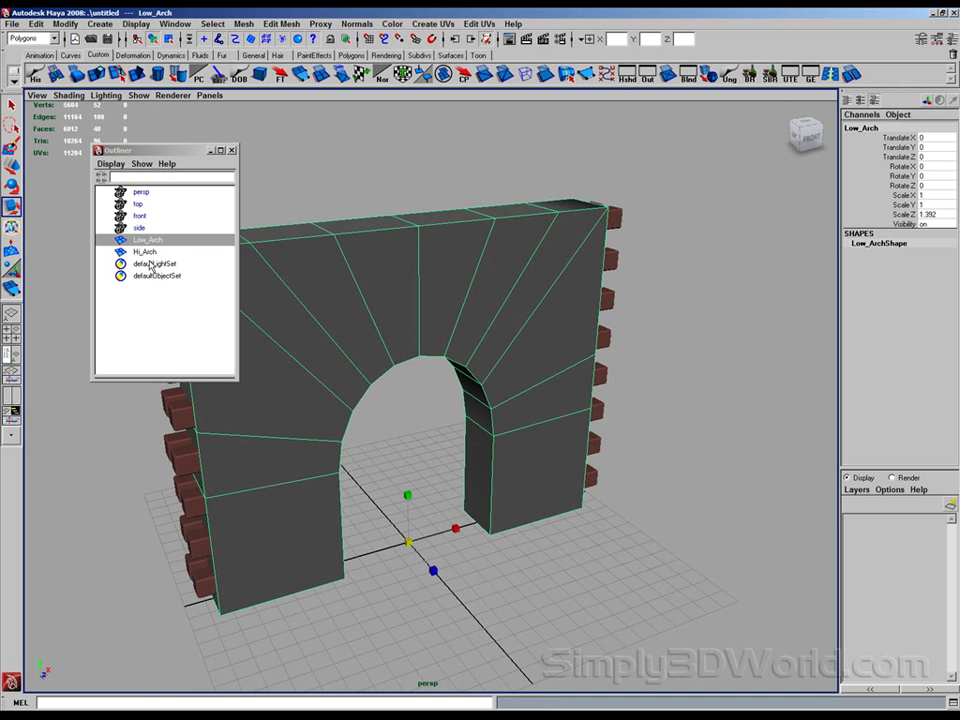
pyautogui.click(231, 150)
# Step: Switch to the Rendering menu set, open Transfer Maps for Low_Arch and enlarge its window to show all sections
pyautogui.keyDown('alt'); pyautogui.moveTo(253, 156); pyautogui.dragTo(231, 114); pyautogui.keyUp('alt')
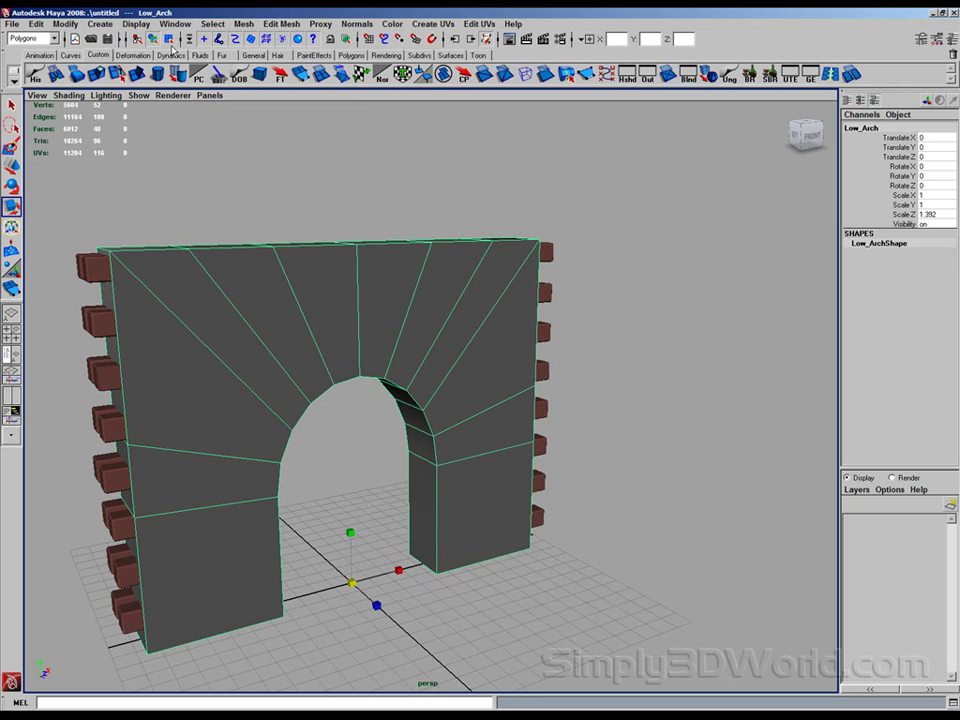
pyautogui.click(45, 38)
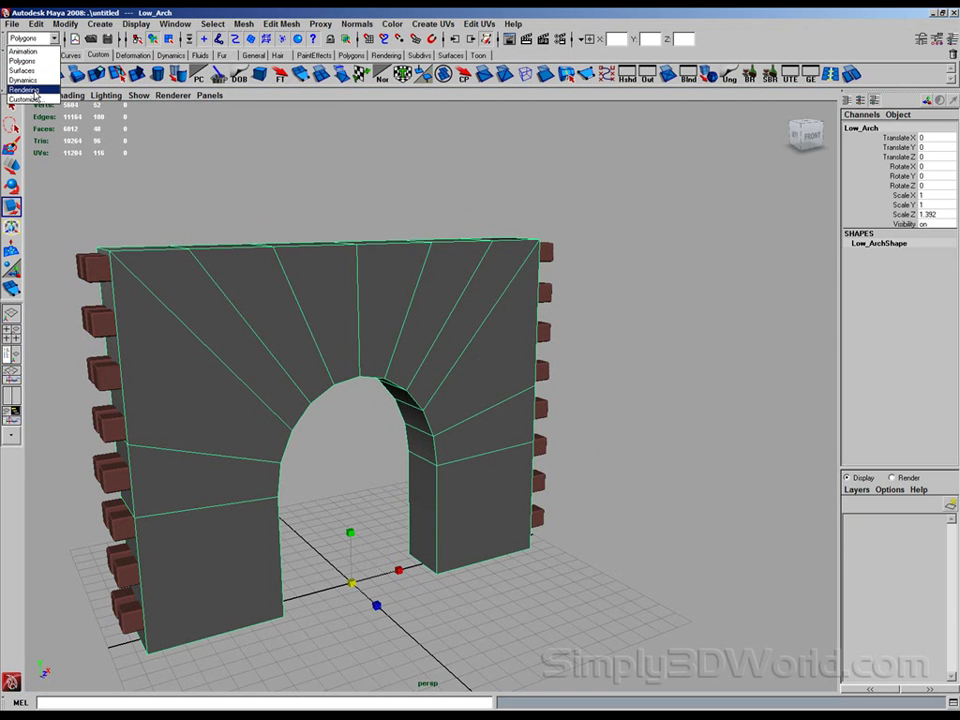
pyautogui.click(30, 90)
pyautogui.click(245, 24)
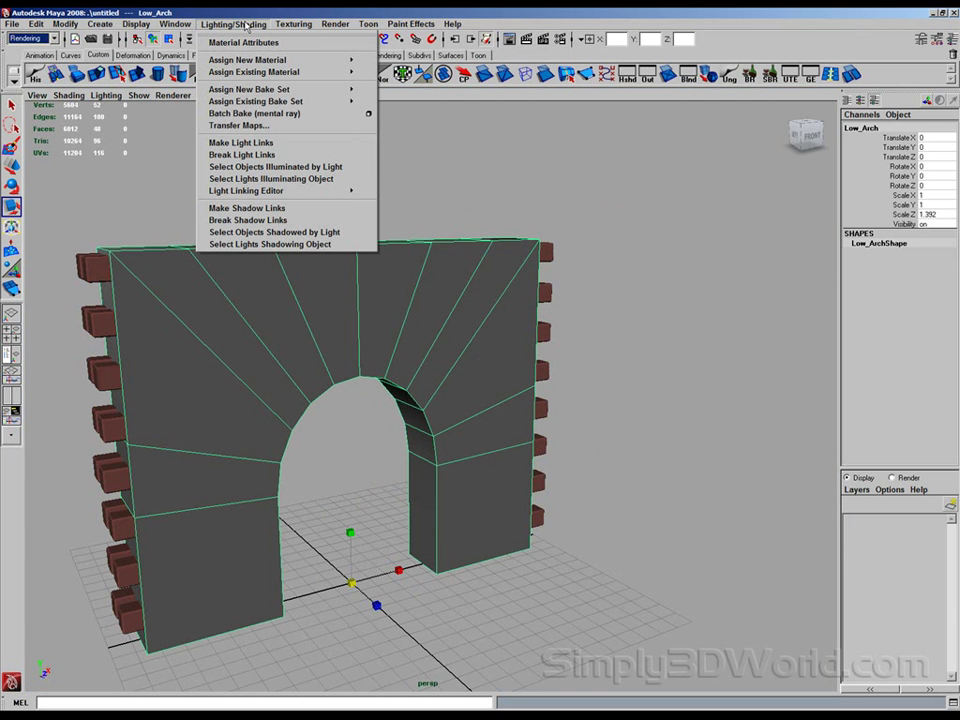
pyautogui.click(251, 128)
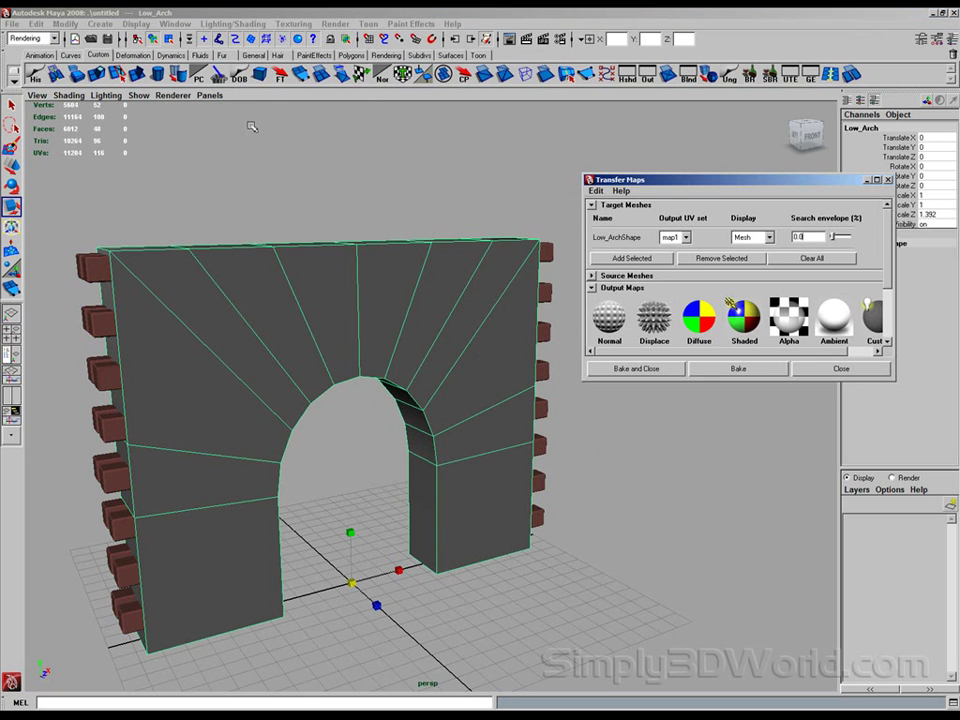
pyautogui.moveTo(693, 185); pyautogui.dragTo(654, 123)
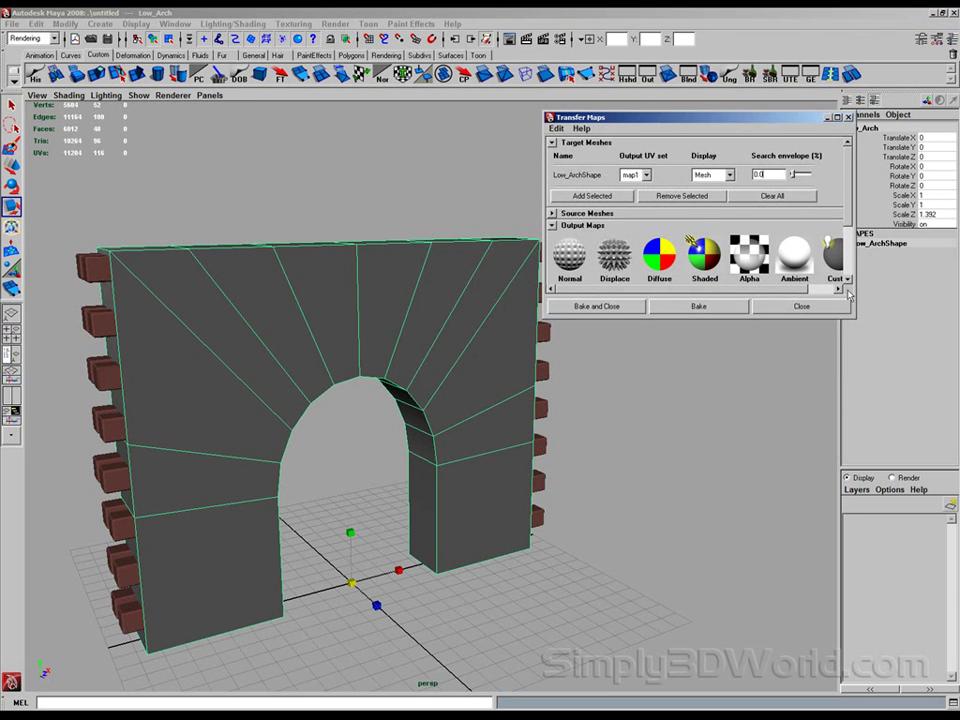
pyautogui.moveTo(856, 318); pyautogui.dragTo(898, 477)
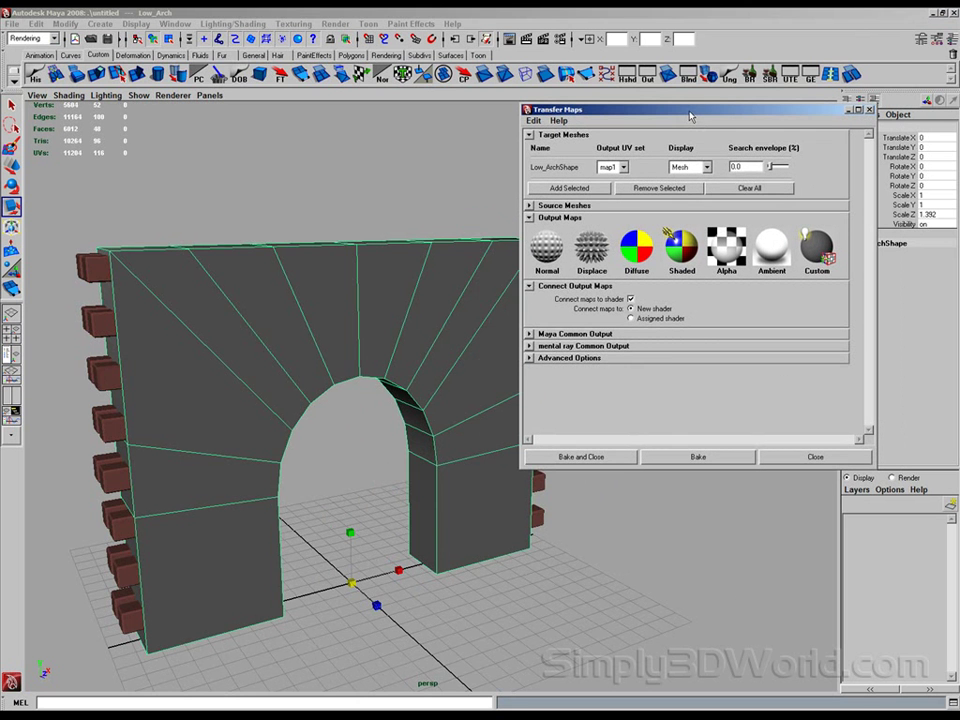
pyautogui.keyDown('alt'); pyautogui.moveTo(364, 221); pyautogui.dragTo(334, 231); pyautogui.keyUp('alt')
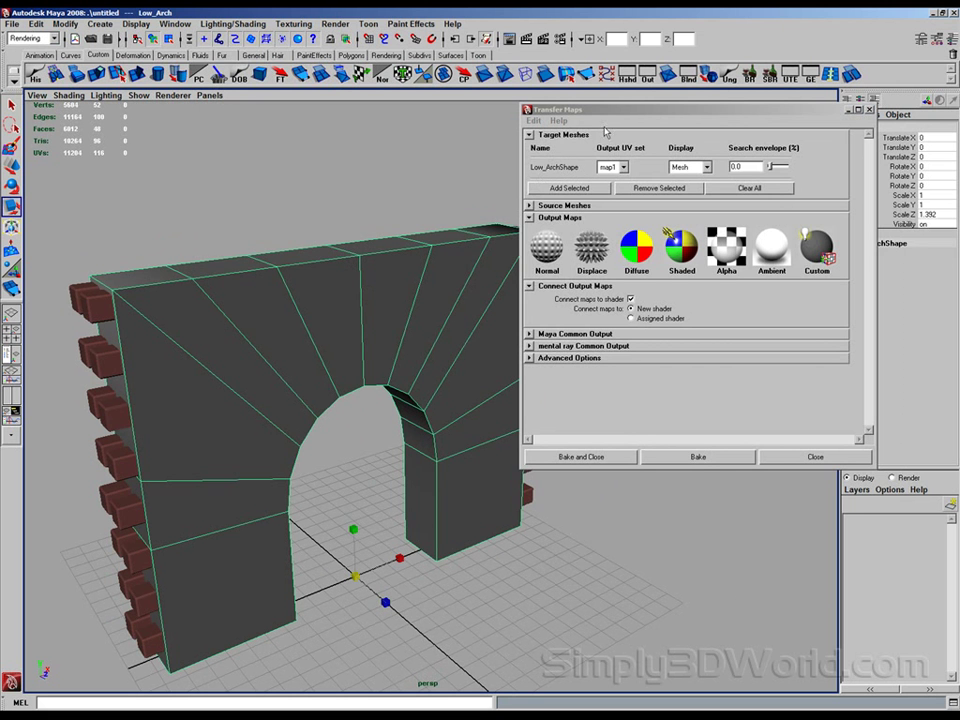
# Step: Add the Hi_Arch brick mesh as the source mesh in Transfer Maps
pyautogui.moveTo(627, 115); pyautogui.dragTo(609, 112)
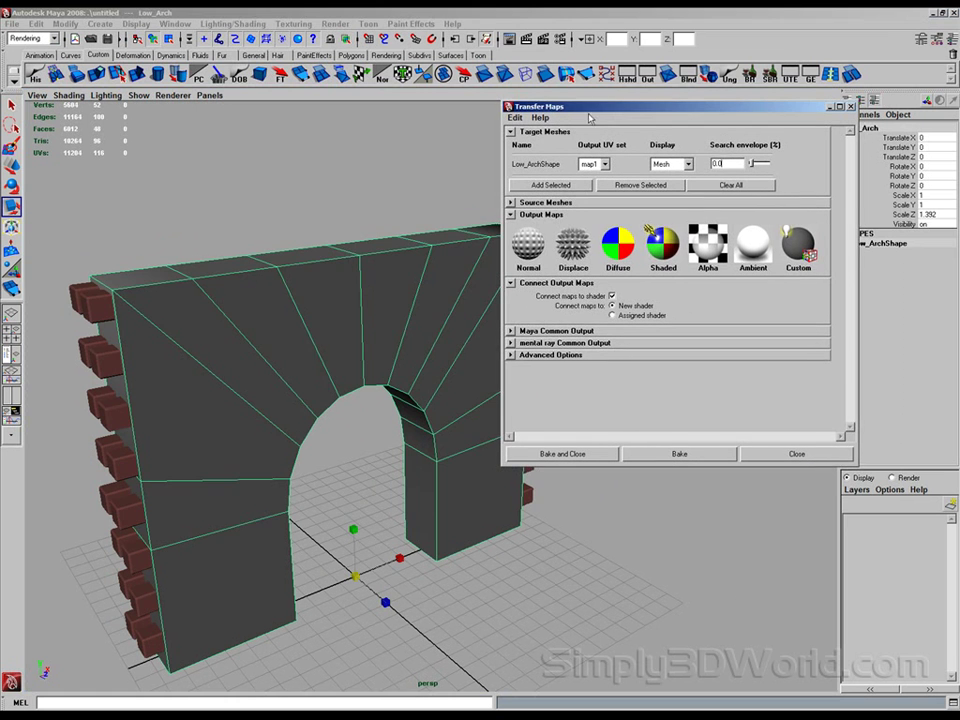
pyautogui.click(86, 296)
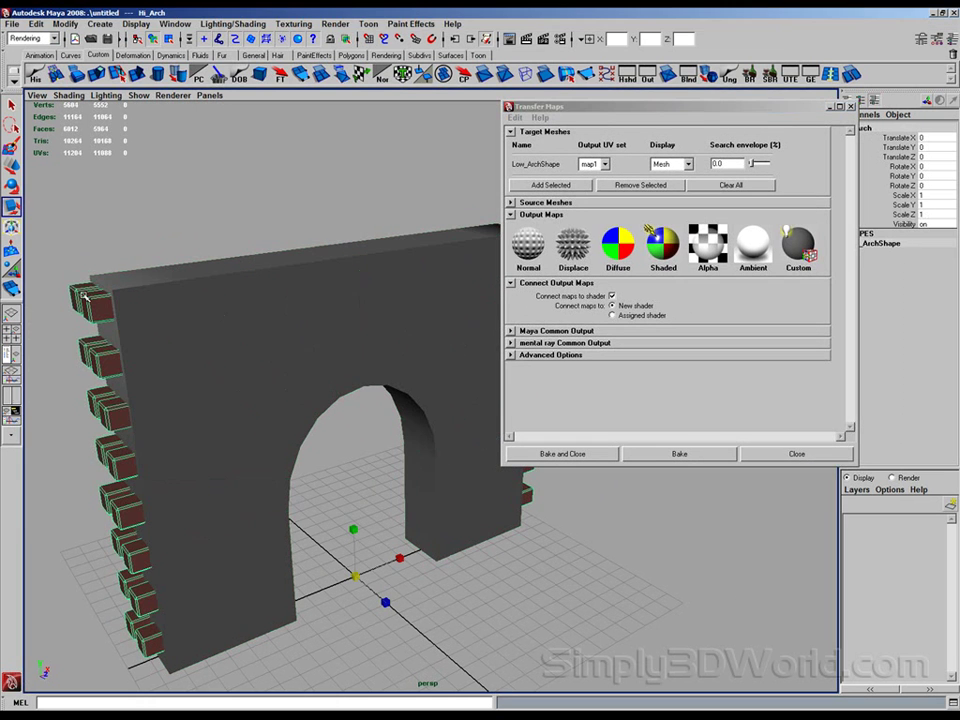
pyautogui.click(515, 203)
pyautogui.click(539, 251)
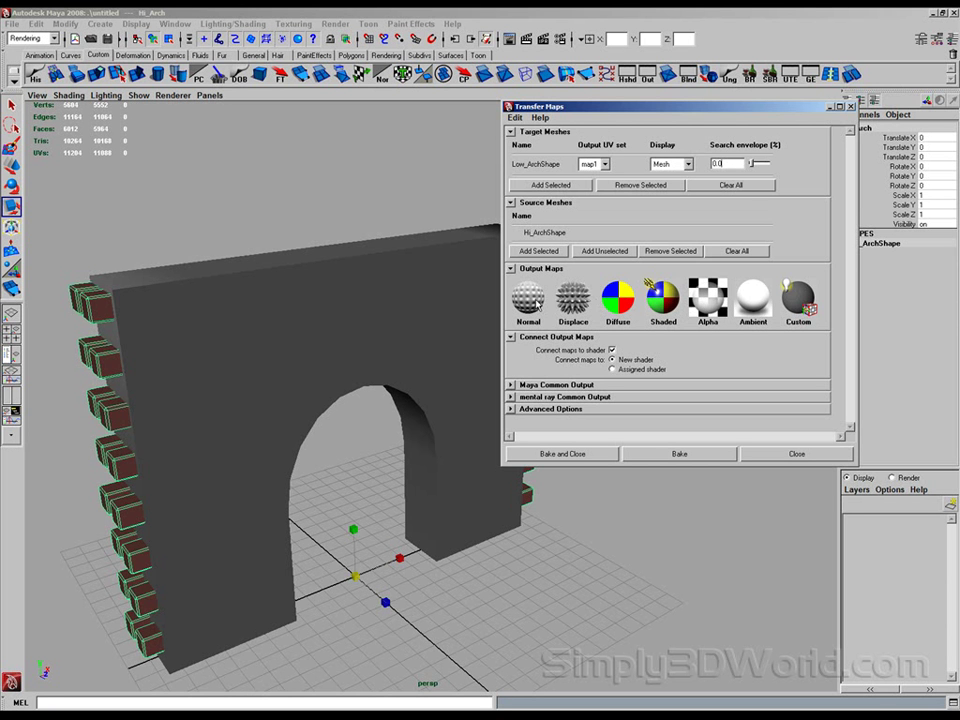
# Step: Add normal, diffuse color and ambient occlusion maps to the Transfer Maps output
pyautogui.click(528, 298)
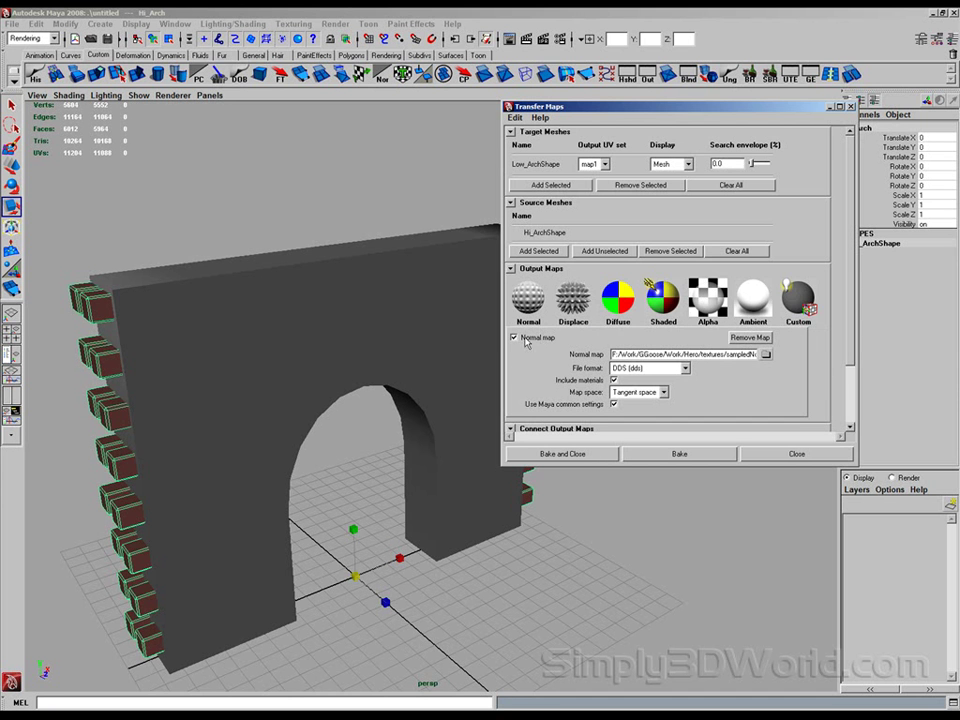
pyautogui.click(630, 318)
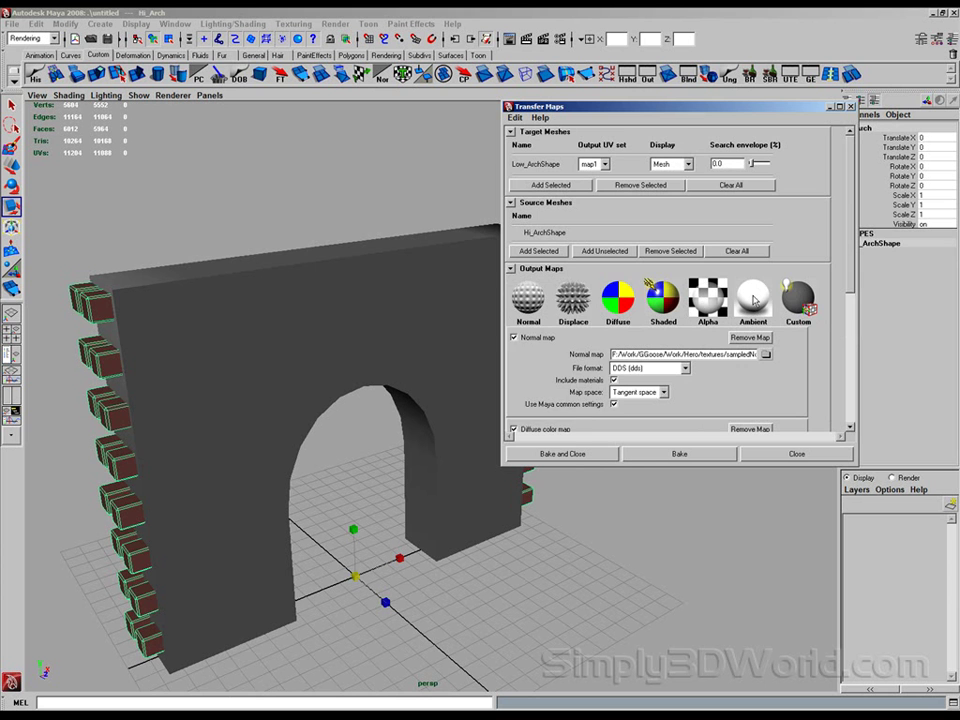
pyautogui.moveTo(853, 222); pyautogui.dragTo(853, 302)
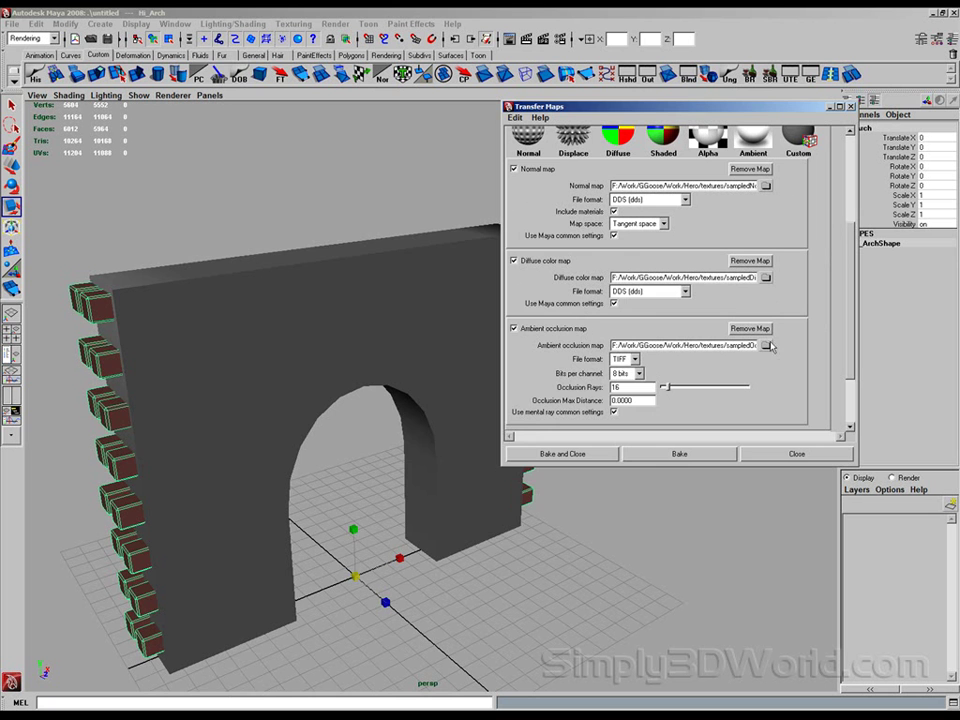
# Step: Set the normal map's output file to Normal_Arch on the Desktop in Targa format
pyautogui.click(766, 186)
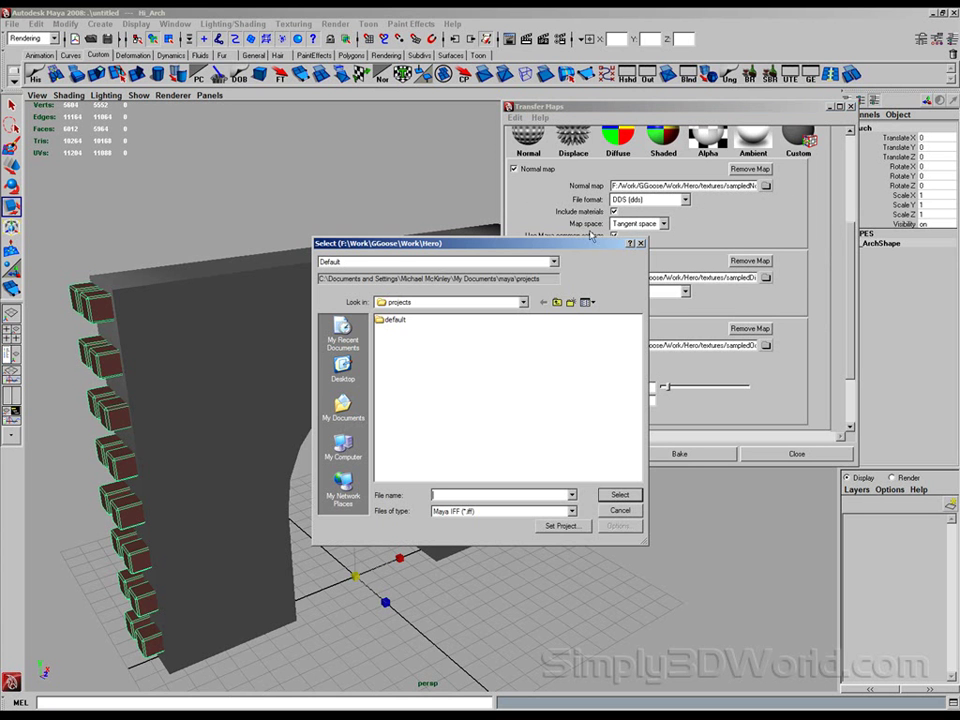
pyautogui.click(343, 370)
pyautogui.click(470, 511)
pyautogui.press('t')
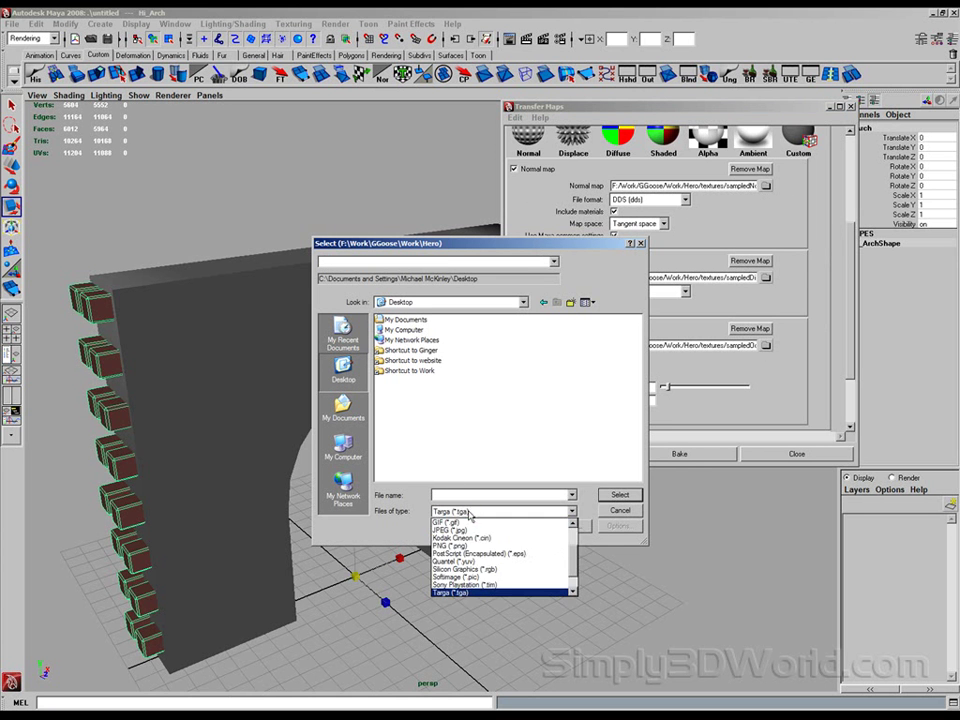
pyautogui.click(473, 494)
pyautogui.click(473, 494)
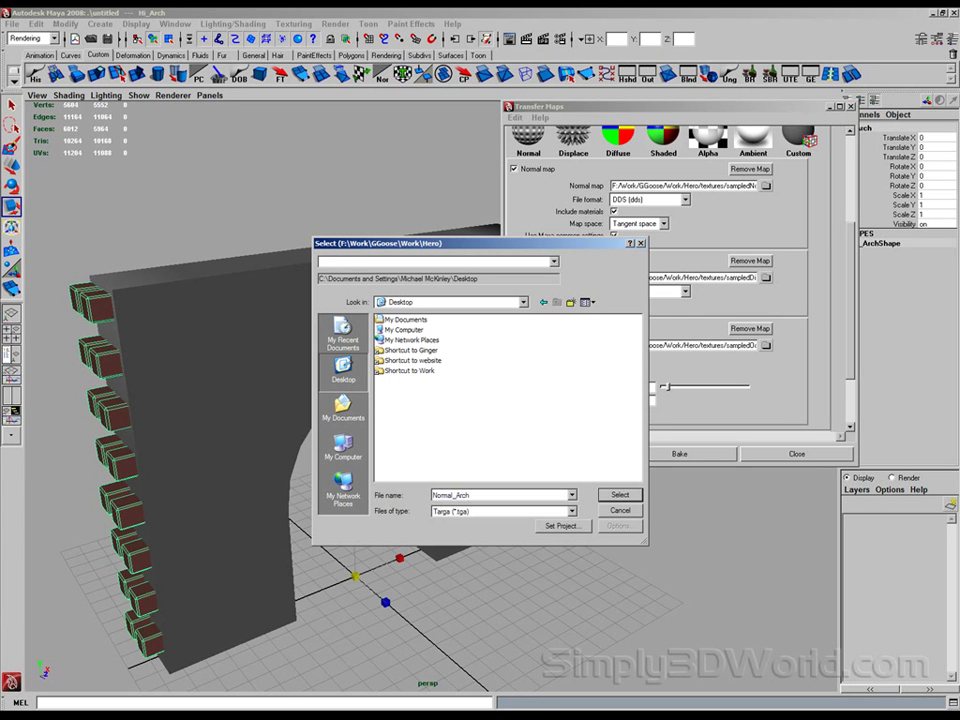
pyautogui.click(621, 494)
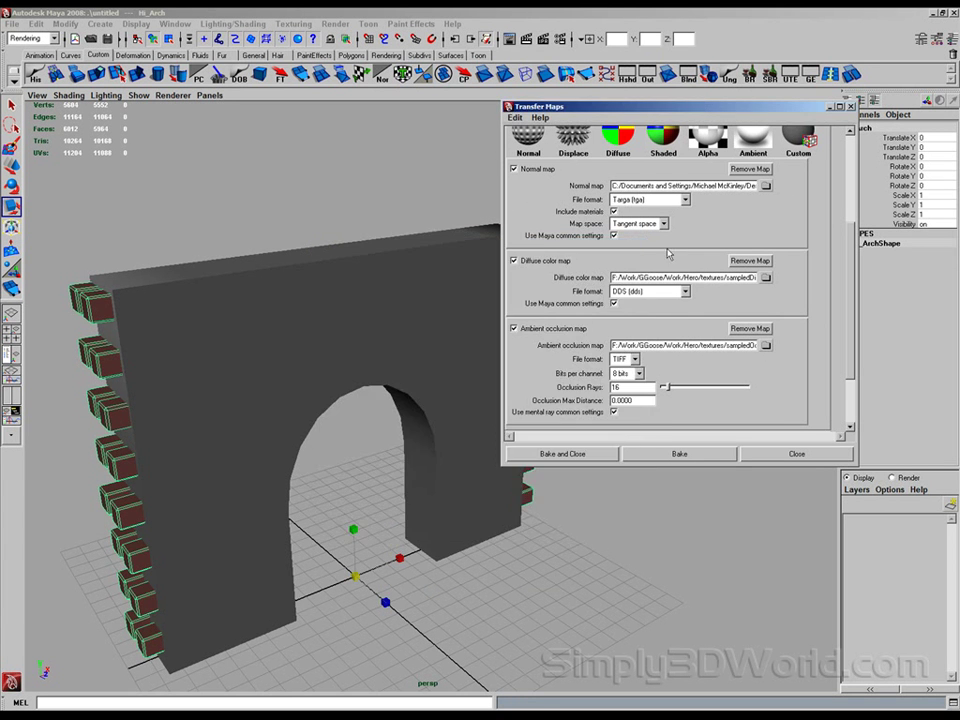
# Step: Set the diffuse color map's output file to Diffuse_Arch on the Desktop in Targa format
pyautogui.click(766, 278)
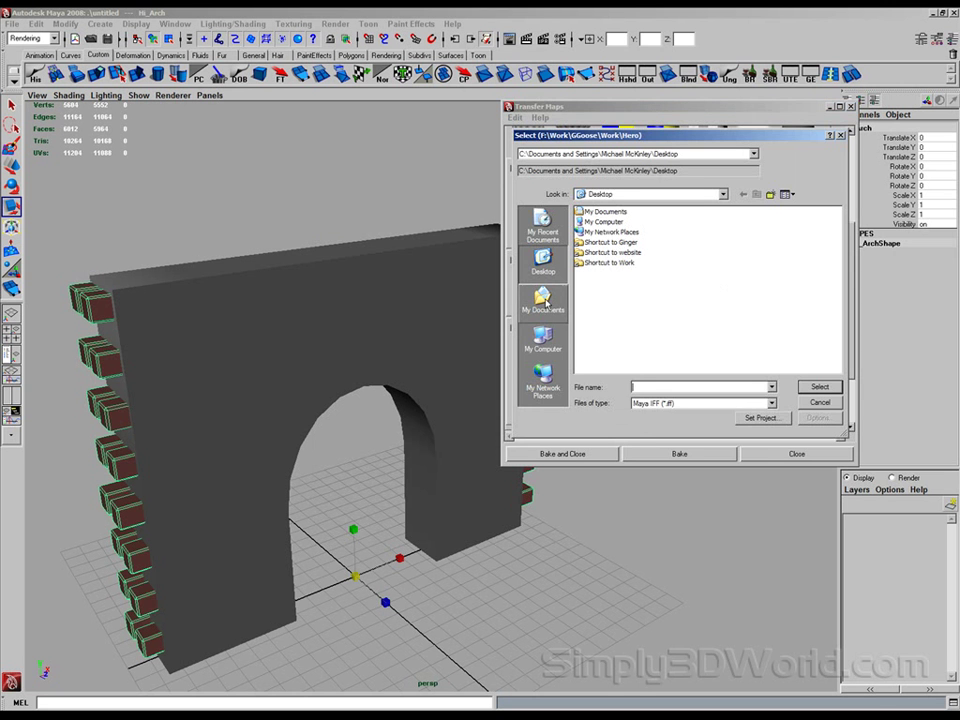
pyautogui.click(664, 403)
pyautogui.press('t')
pyautogui.click(665, 404)
pyautogui.click(665, 389)
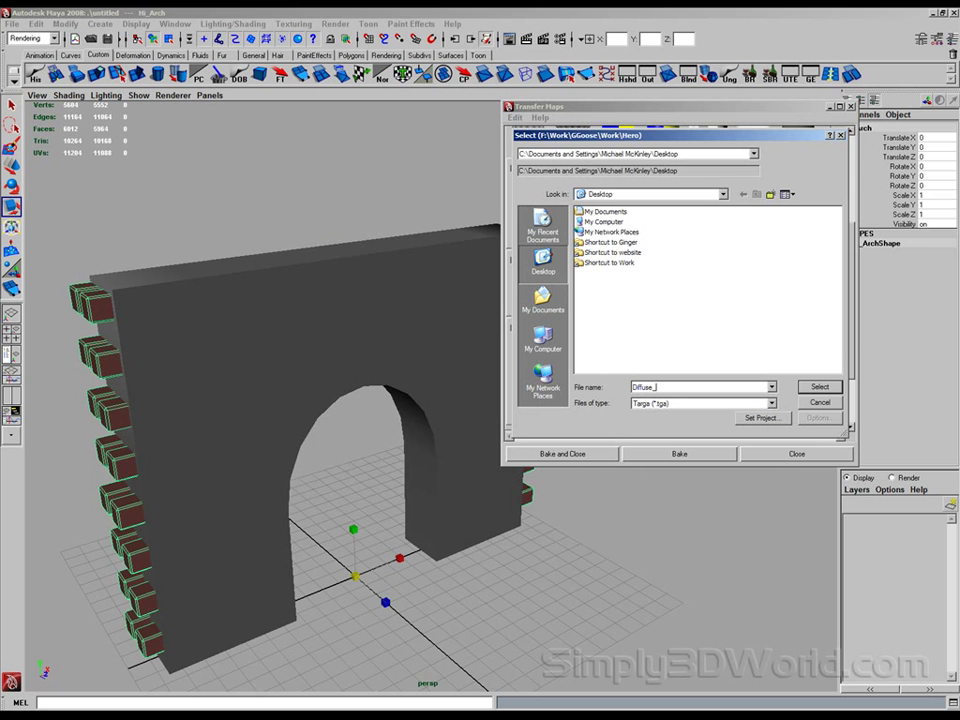
pyautogui.click(818, 401)
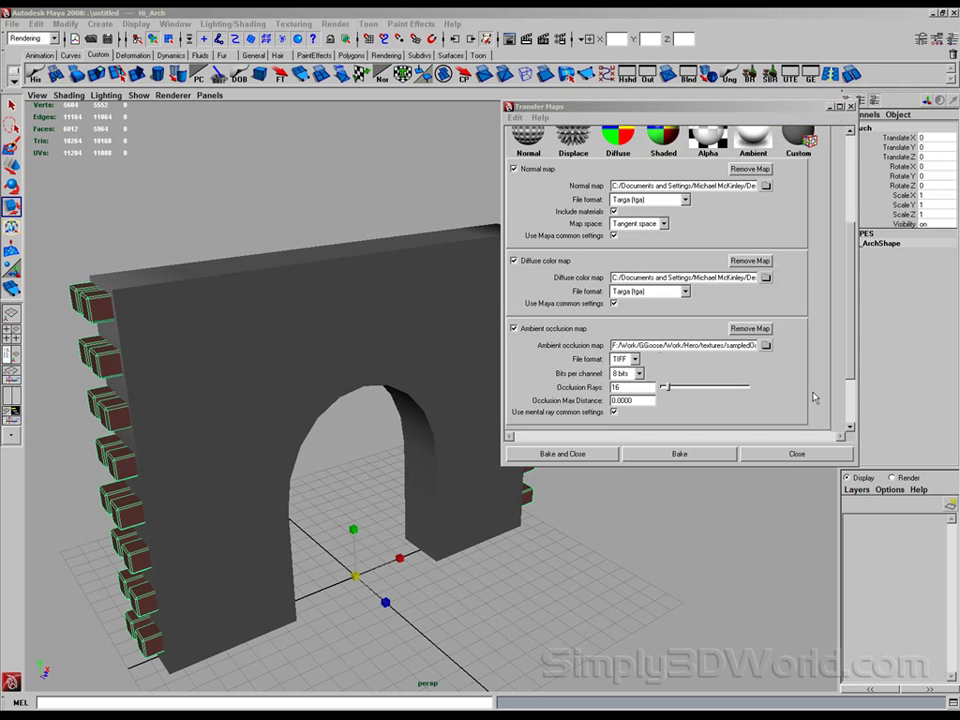
# Step: Set the ambient occlusion map's output file to Ambient_Arch on the Desktop in Targa format
pyautogui.click(768, 344)
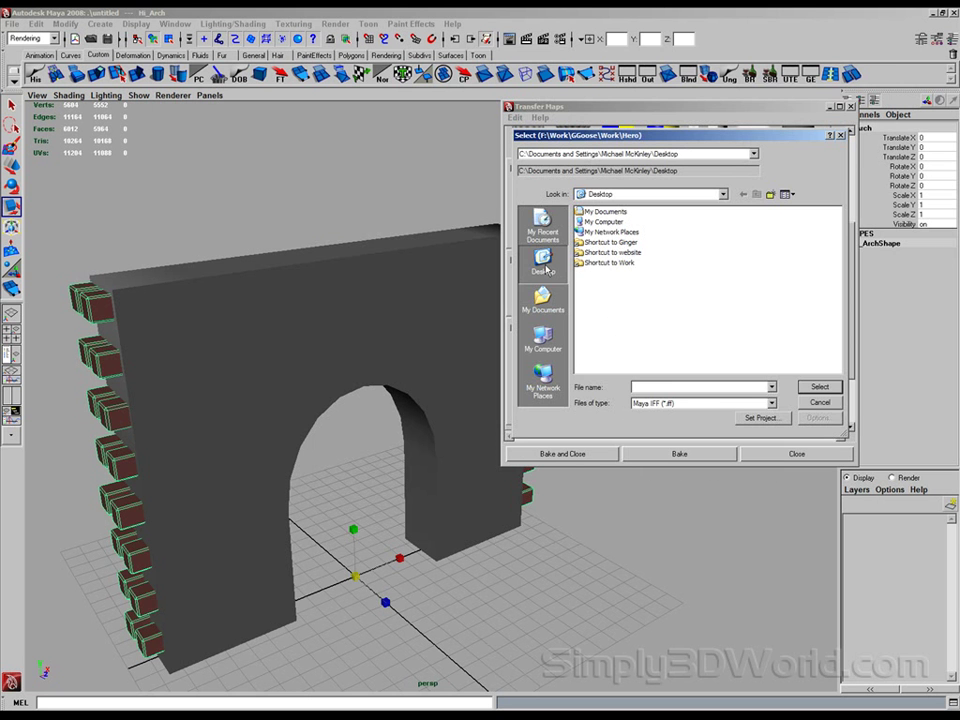
pyautogui.click(660, 404)
pyautogui.press('t')
pyautogui.press('Return')
pyautogui.click(662, 388)
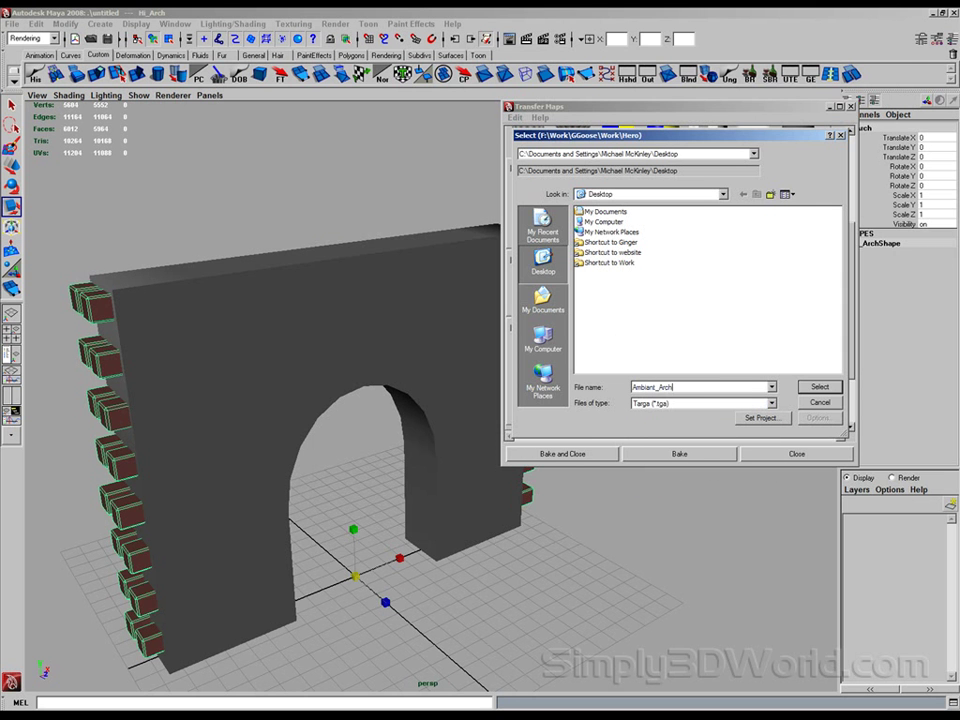
pyautogui.moveTo(635, 135); pyautogui.dragTo(701, 133)
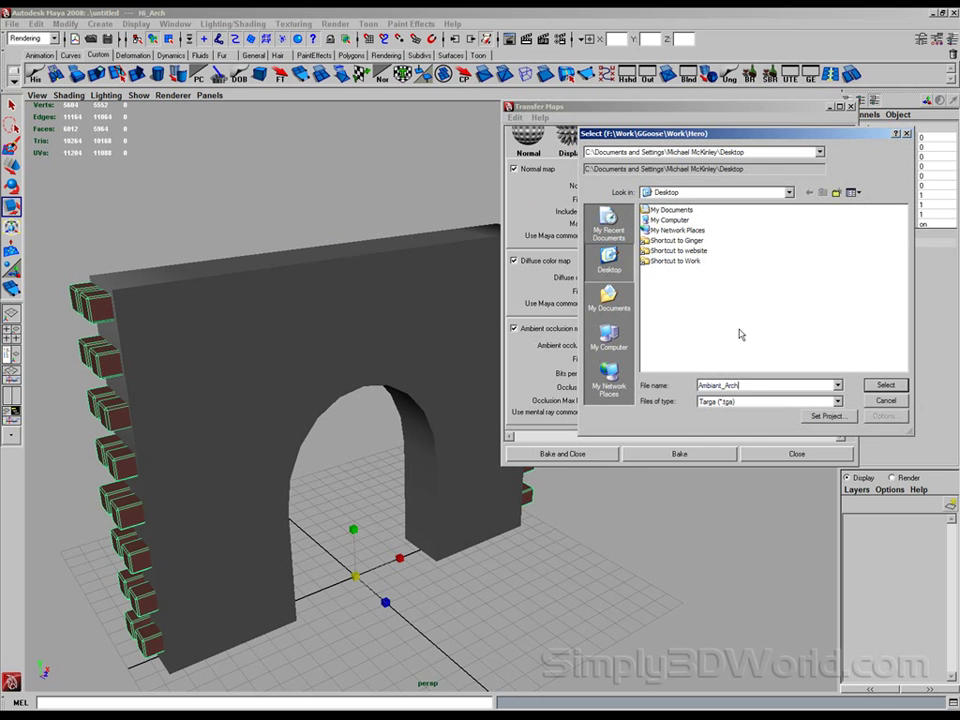
pyautogui.click(713, 385)
pyautogui.write('e')
pyautogui.click(882, 385)
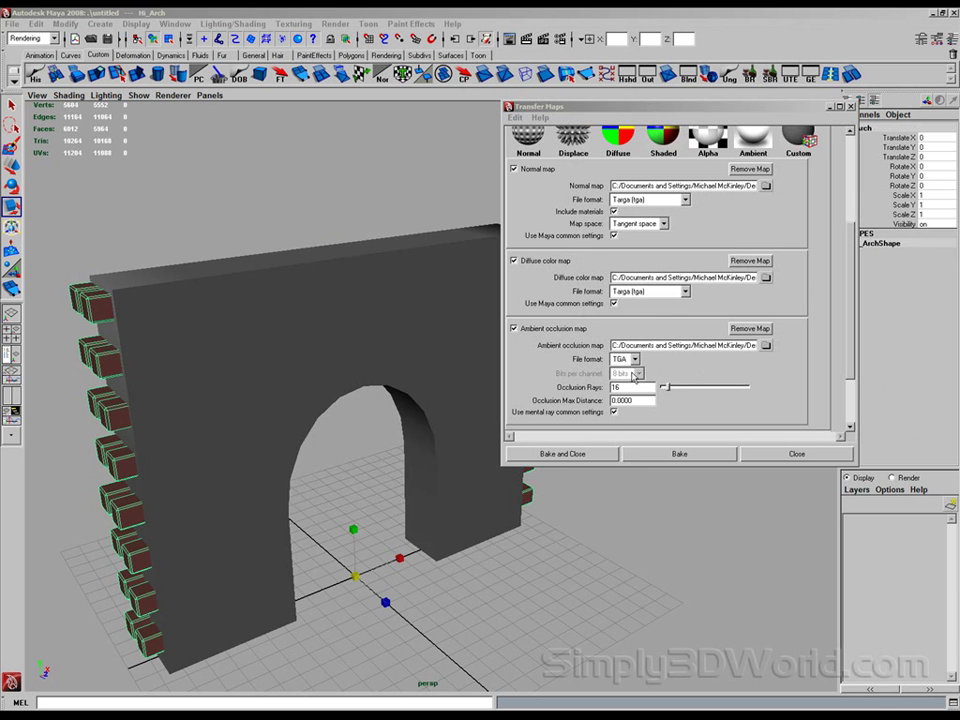
# Step: Set the map width in Maya Common Output to 1024 with the aspect ratio kept, and collapse the section
pyautogui.moveTo(851, 240); pyautogui.dragTo(849, 319)
pyautogui.click(511, 401)
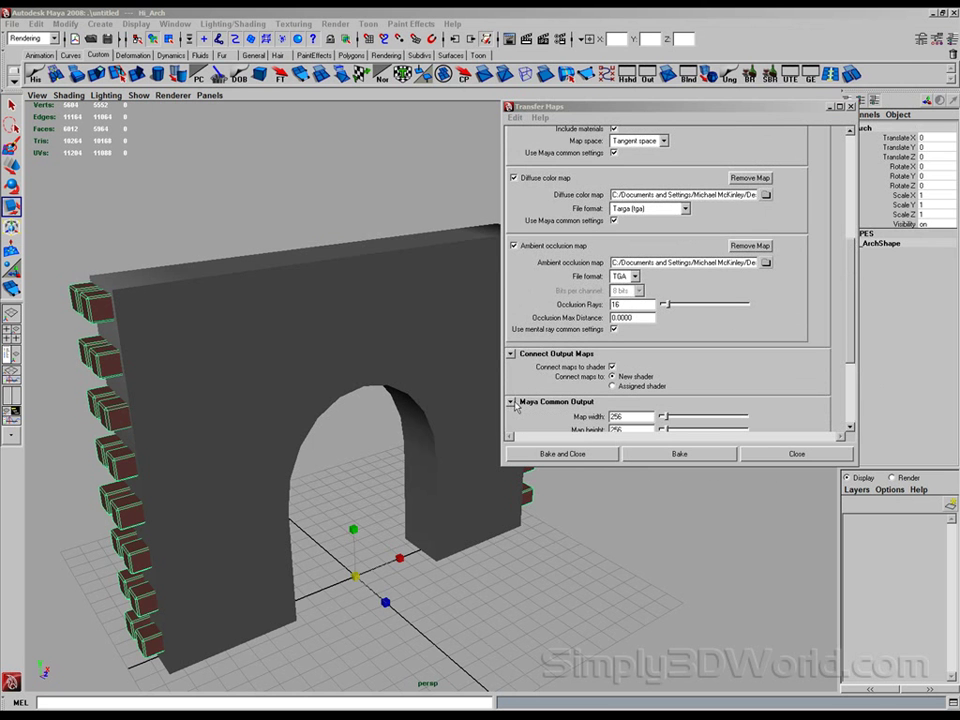
pyautogui.scroll(-3, 620, 310)
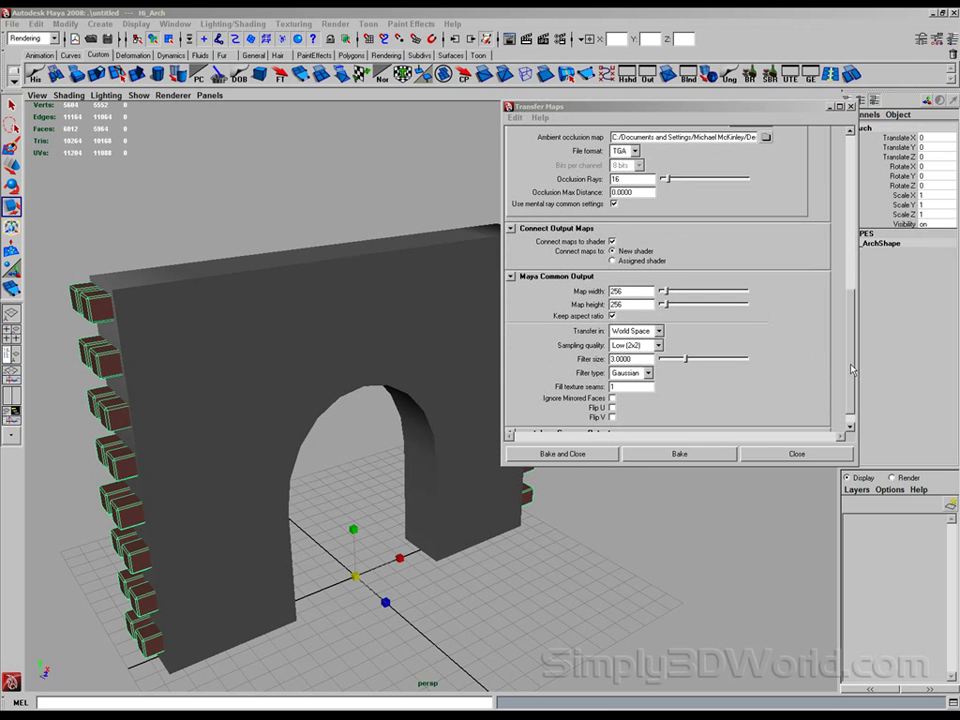
pyautogui.doubleClick(631, 291)
pyautogui.write('1024')
pyautogui.click(636, 304)
pyautogui.click(547, 276)
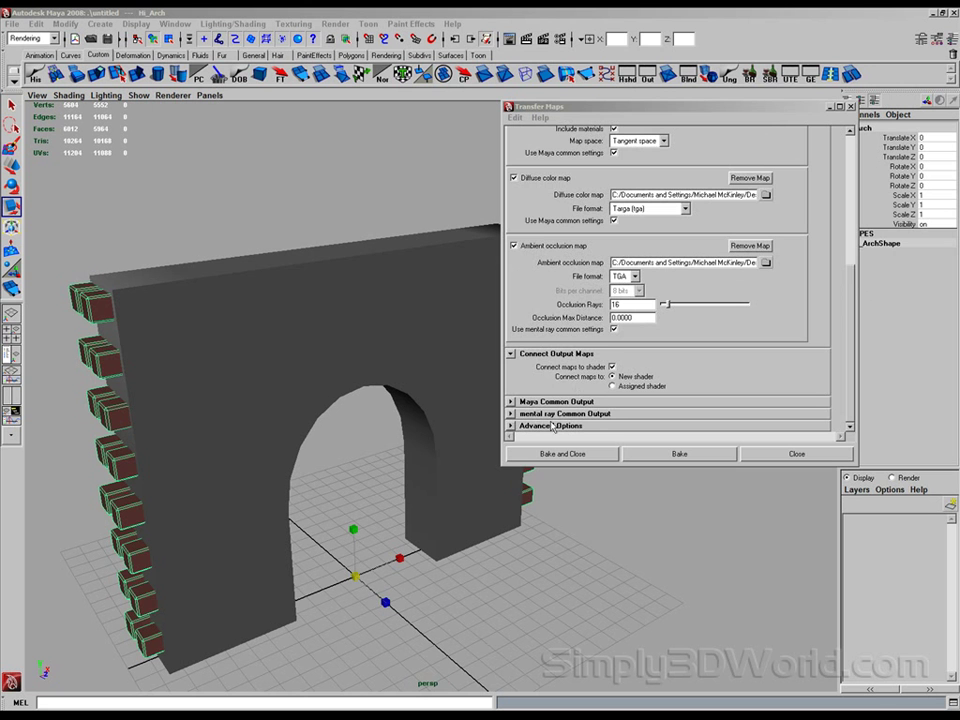
# Step: Set the map width in mental ray Common Output to 1024 with the aspect ratio kept, and collapse the section
pyautogui.click(518, 413)
pyautogui.scroll(-4, 700, 285)
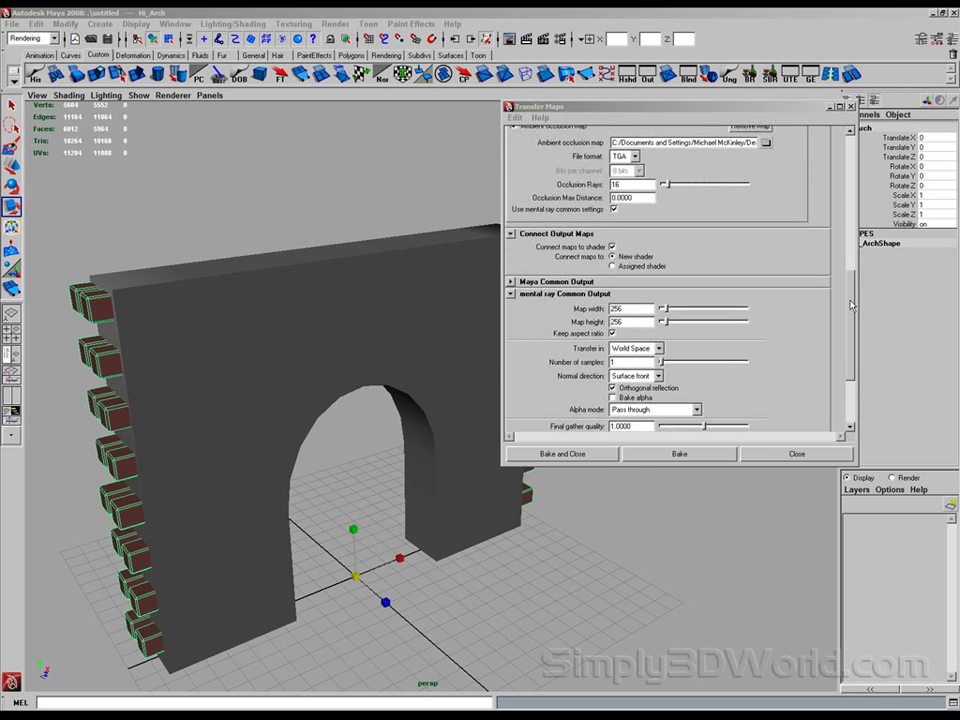
pyautogui.doubleClick(622, 296)
pyautogui.write('1024')
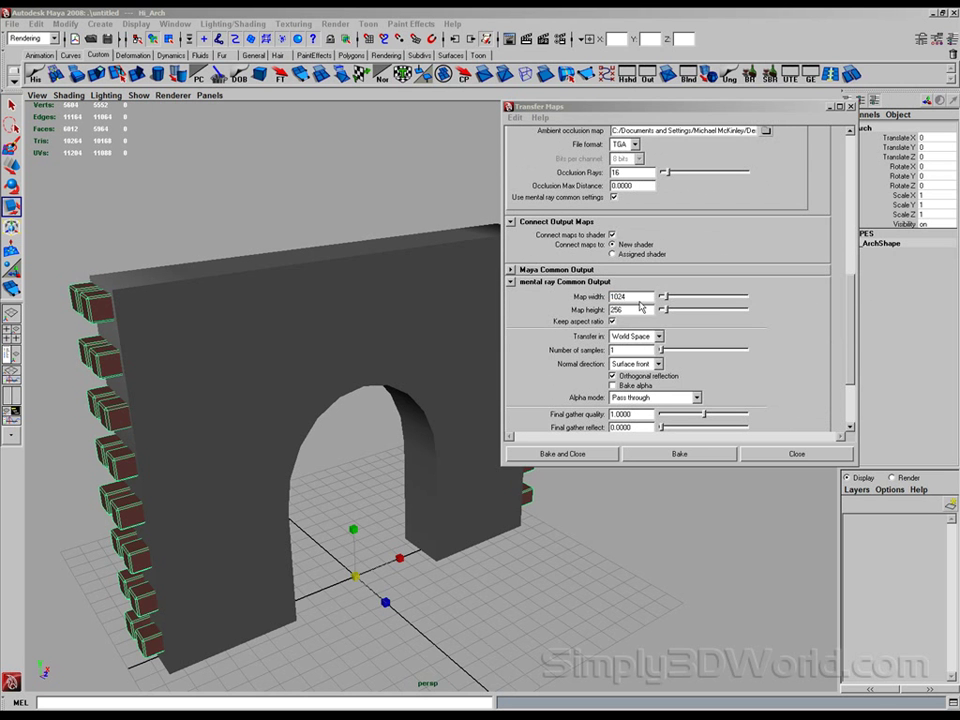
pyautogui.press('Return')
pyautogui.click(605, 282)
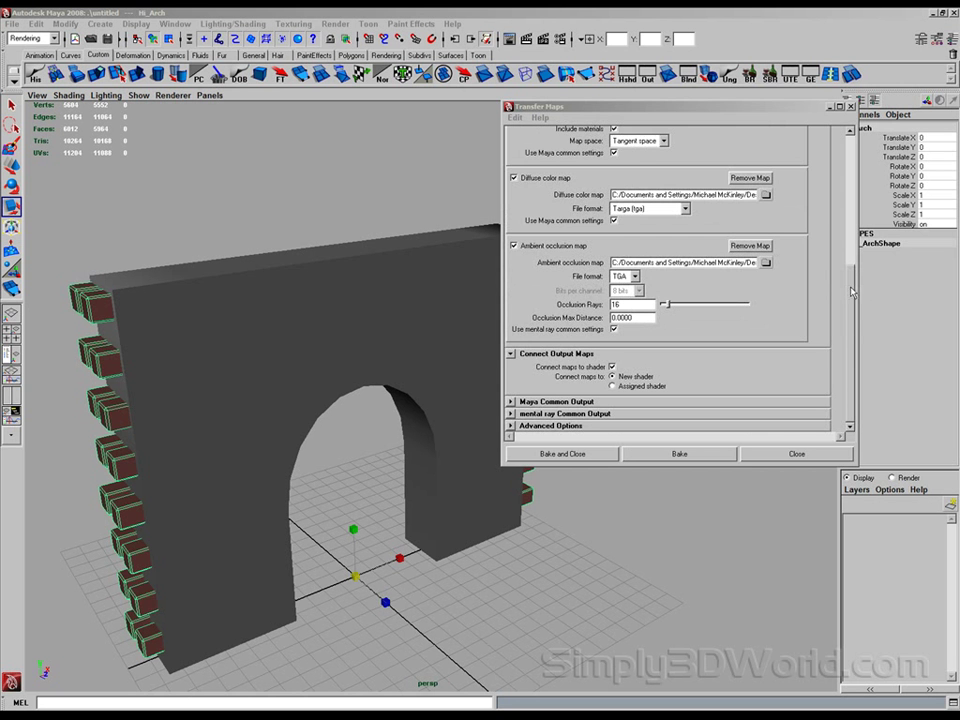
# Step: Review the three output map settings and bake the maps onto Low_Arch, keeping Transfer Maps open
pyautogui.moveTo(855, 316); pyautogui.dragTo(861, 281)
pyautogui.scroll(4, 647, 386)
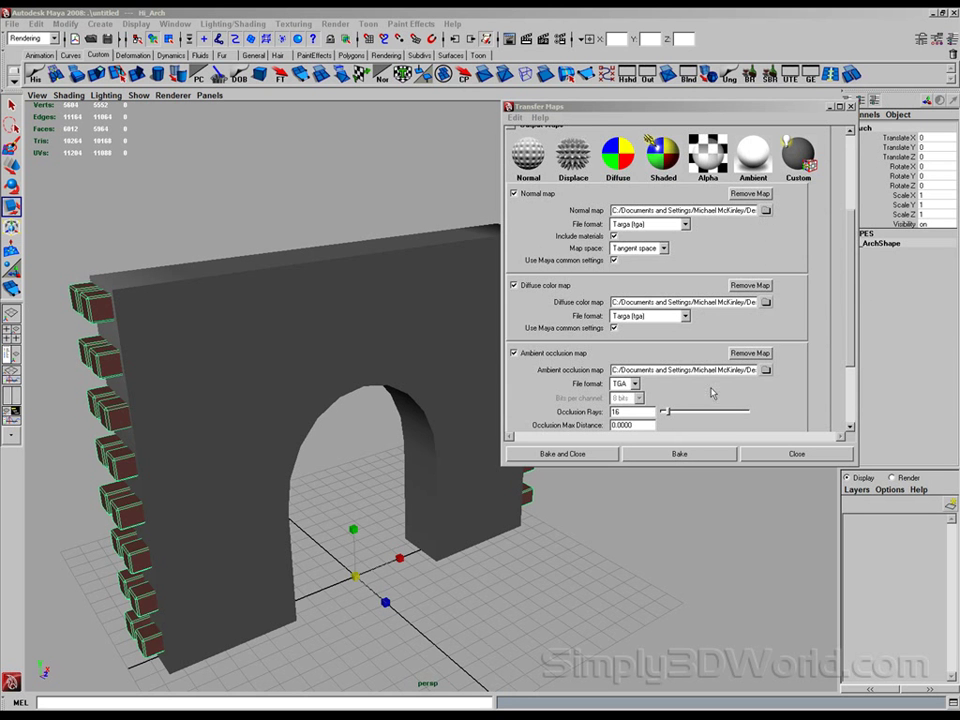
pyautogui.click(680, 456)
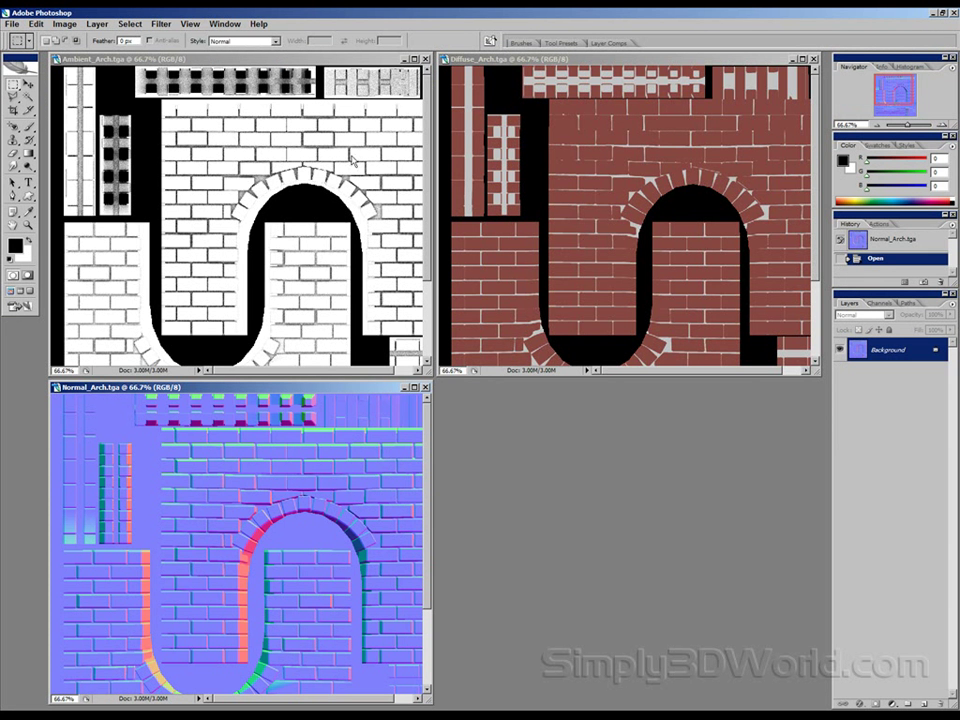
# Step: Switch to Photoshop and enlarge the Diffuse_Arch.tga window to examine the whole baked diffuse map
pyautogui.moveTo(505, 60); pyautogui.dragTo(320, 105)
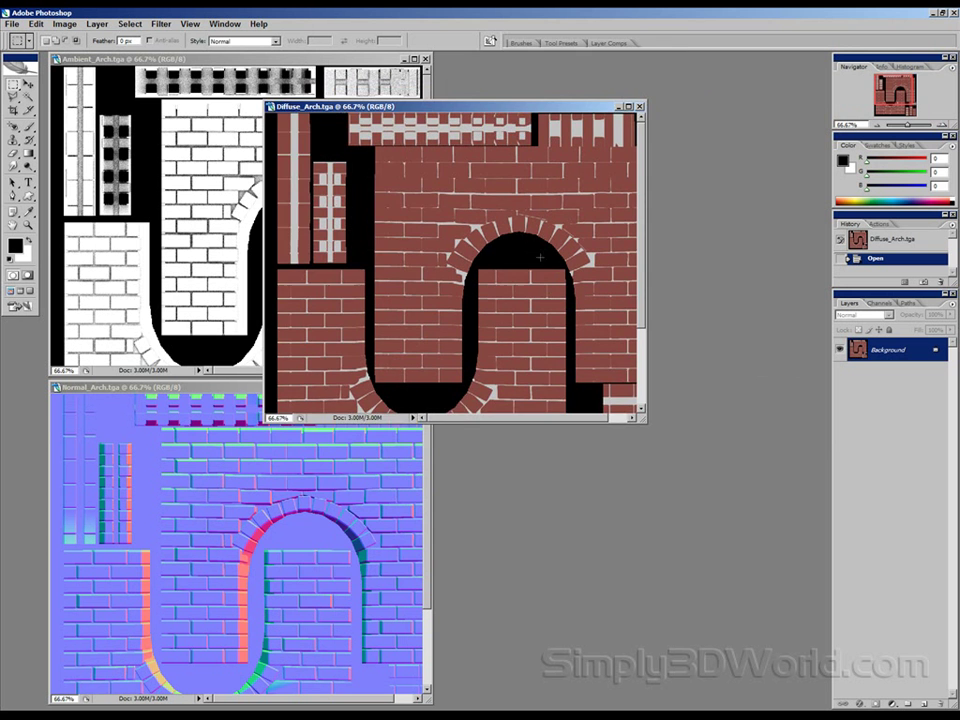
pyautogui.moveTo(645, 418); pyautogui.dragTo(762, 578)
pyautogui.moveTo(455, 113); pyautogui.dragTo(409, 93)
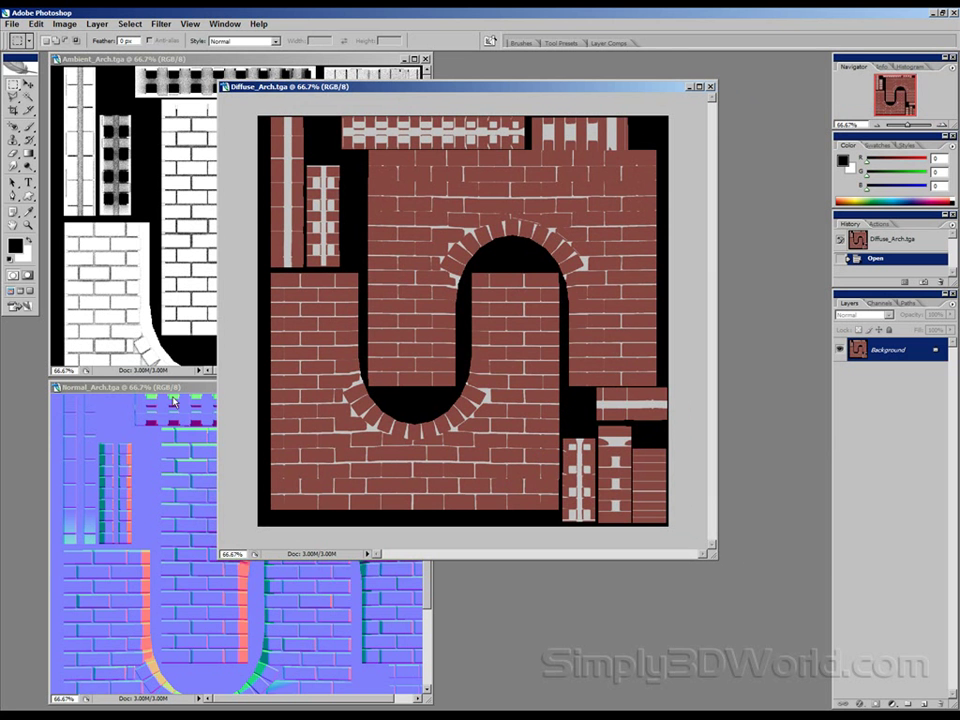
pyautogui.moveTo(650, 88); pyautogui.dragTo(775, 88)
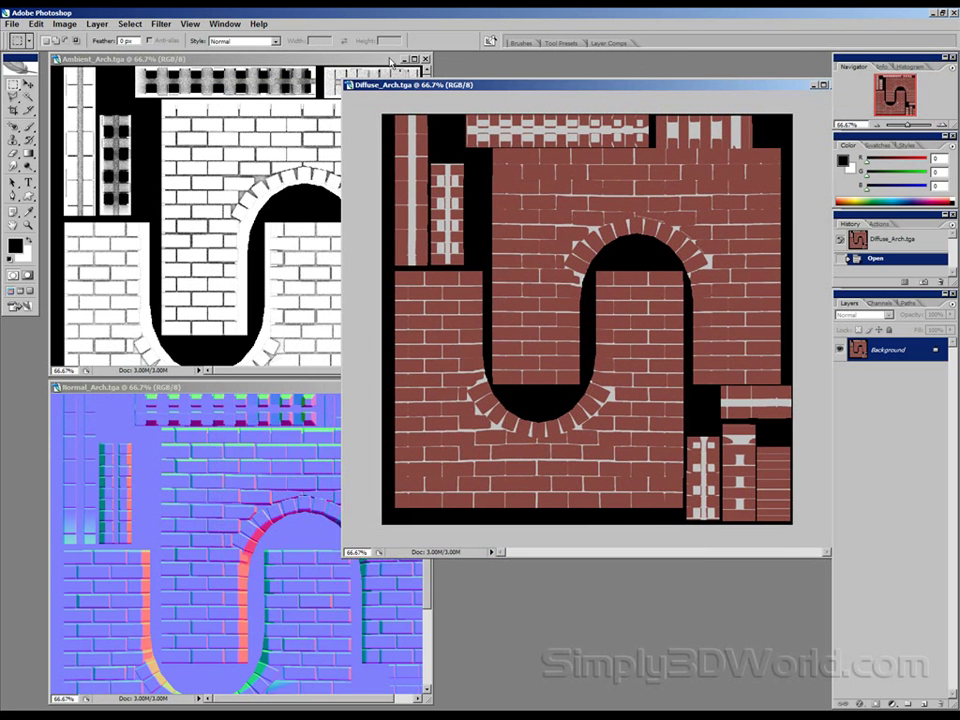
# Step: Bring Ambient_Arch.tga forward and enlarge its window to examine the whole baked occlusion map
pyautogui.click(376, 60)
pyautogui.moveTo(430, 374); pyautogui.dragTo(588, 521)
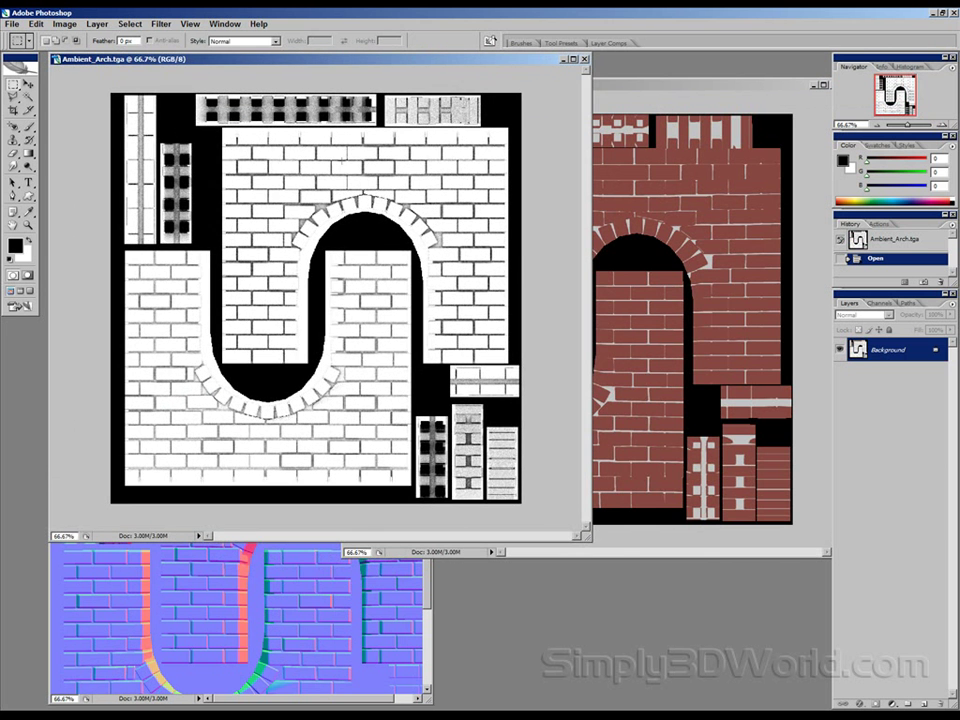
pyautogui.moveTo(213, 58); pyautogui.dragTo(438, 88)
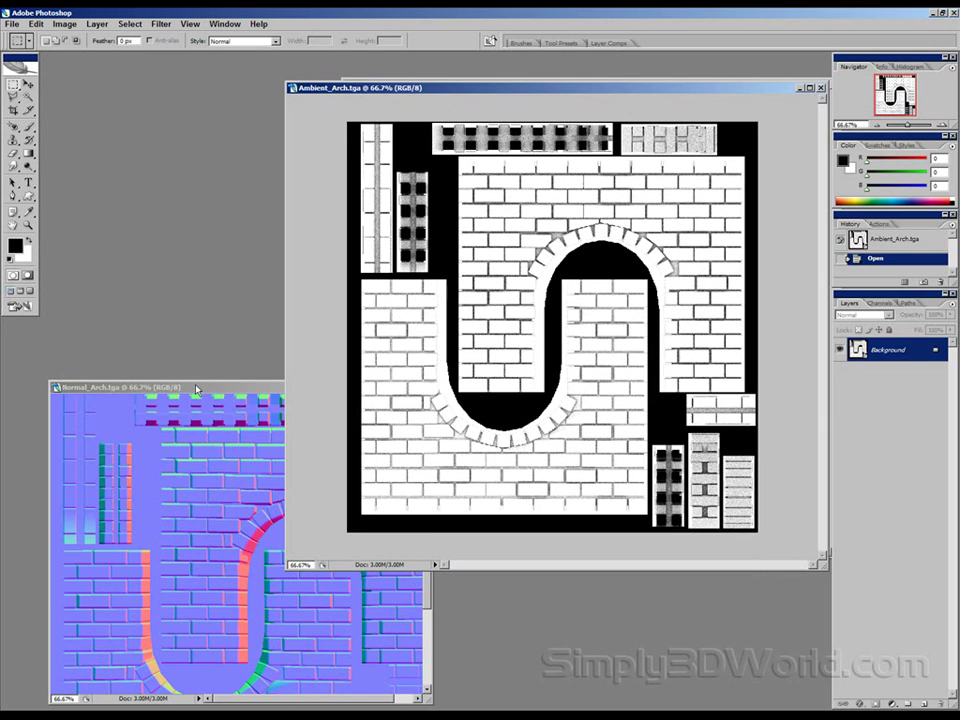
# Step: Enlarge the Normal_Arch.tga window and view the map at 100% to examine the baked brick detail
pyautogui.moveTo(196, 389); pyautogui.dragTo(256, 148)
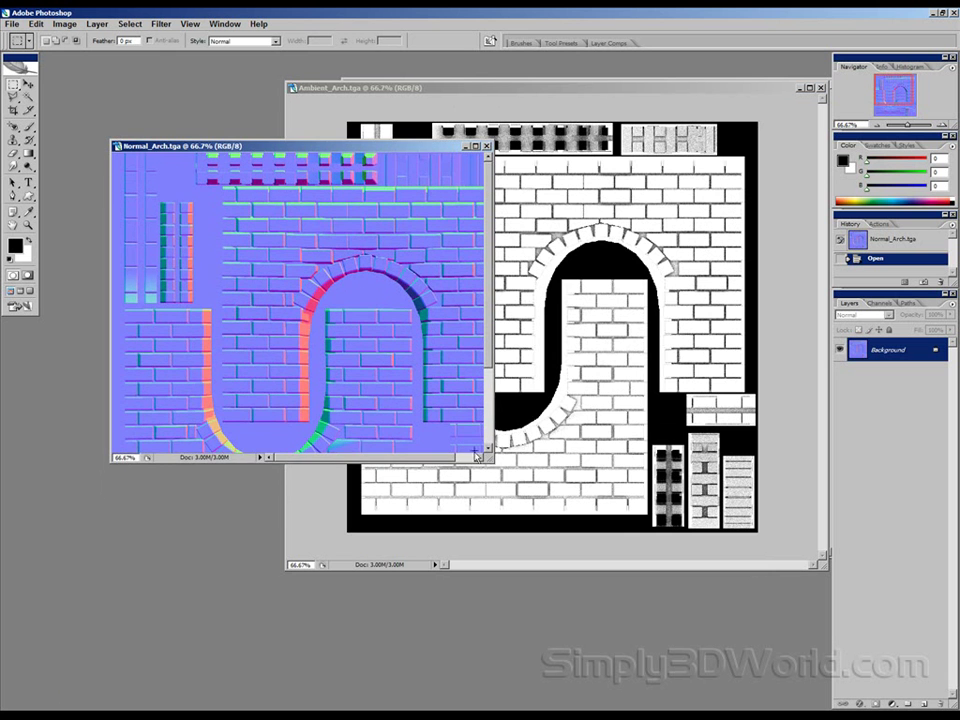
pyautogui.moveTo(477, 455); pyautogui.dragTo(654, 607)
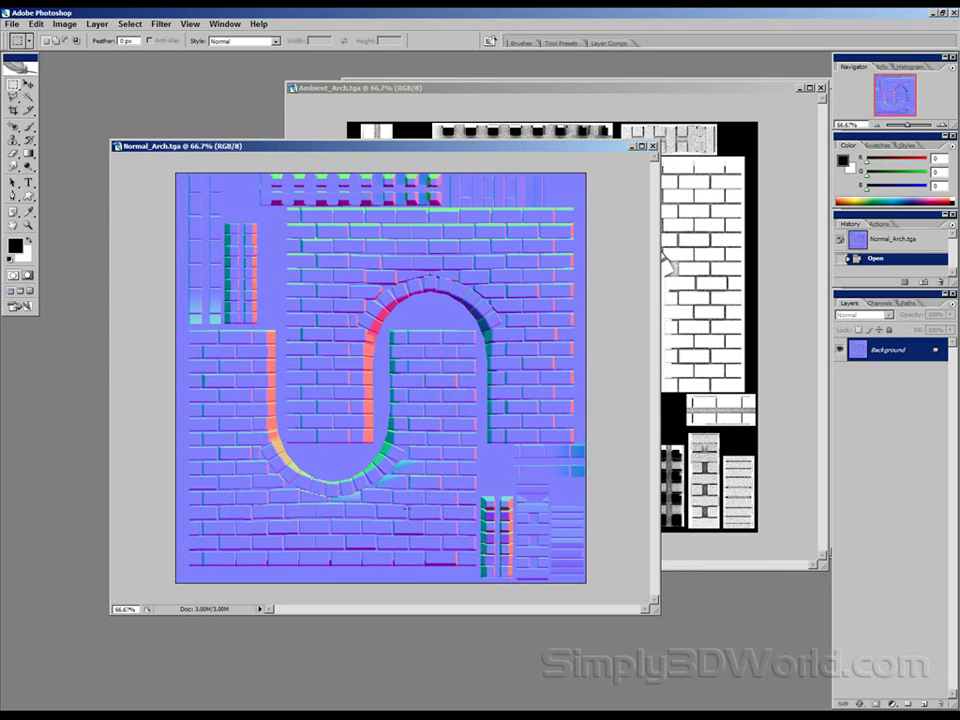
pyautogui.hotkey('ctrl', '+')
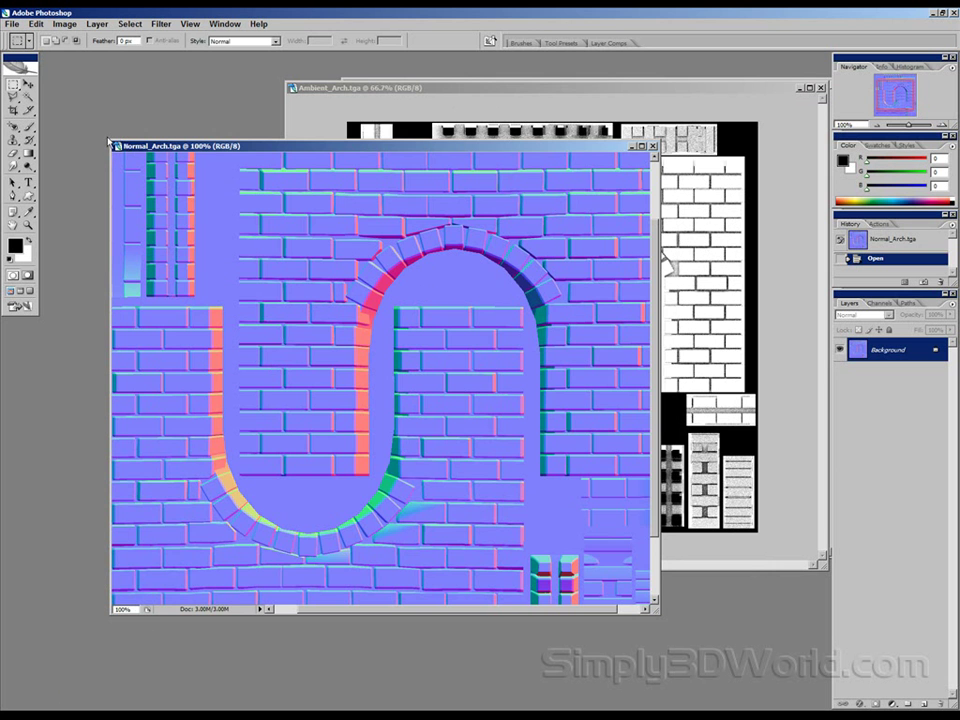
pyautogui.moveTo(106, 134); pyautogui.dragTo(53, 56)
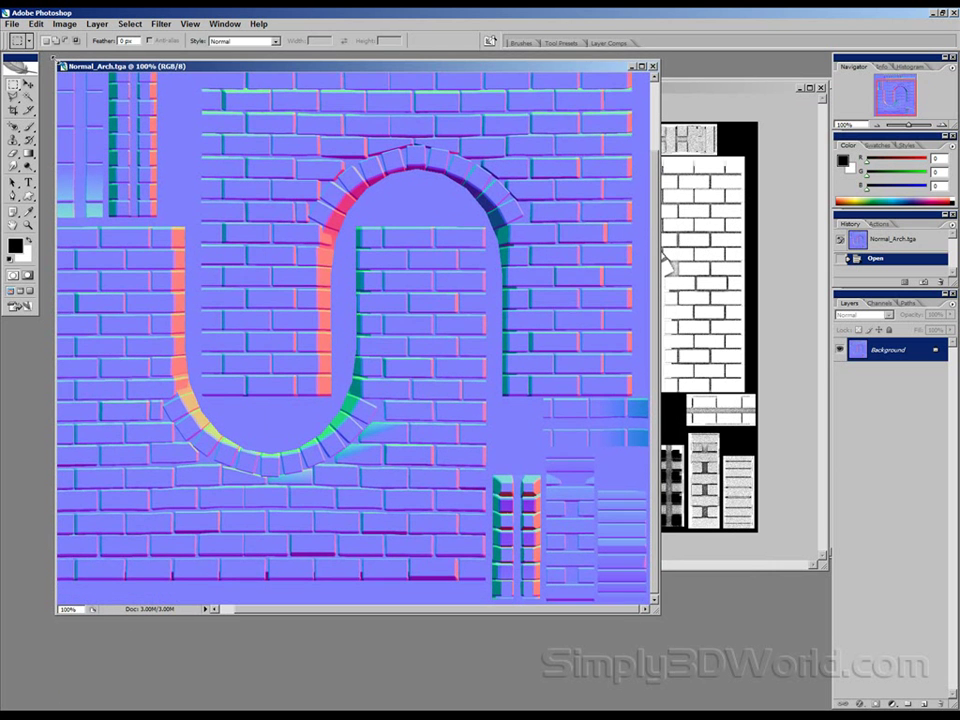
pyautogui.moveTo(660, 616); pyautogui.dragTo(718, 672)
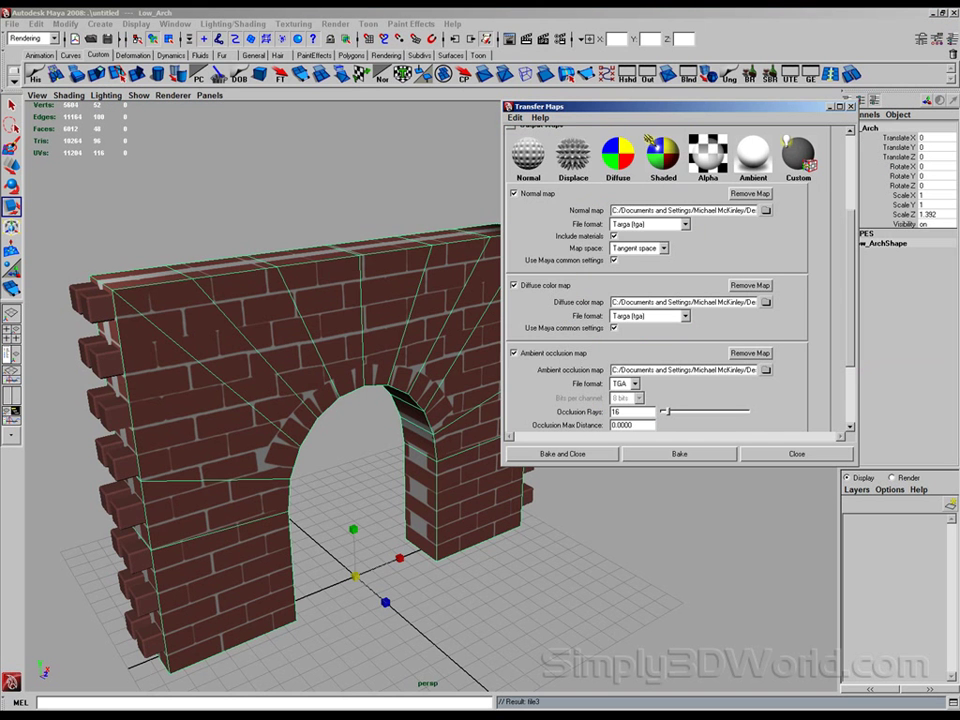
# Step: Close Transfer Maps and hide the high-poly arch so only the baked Low_Arch shows from several sides
pyautogui.click(796, 453)
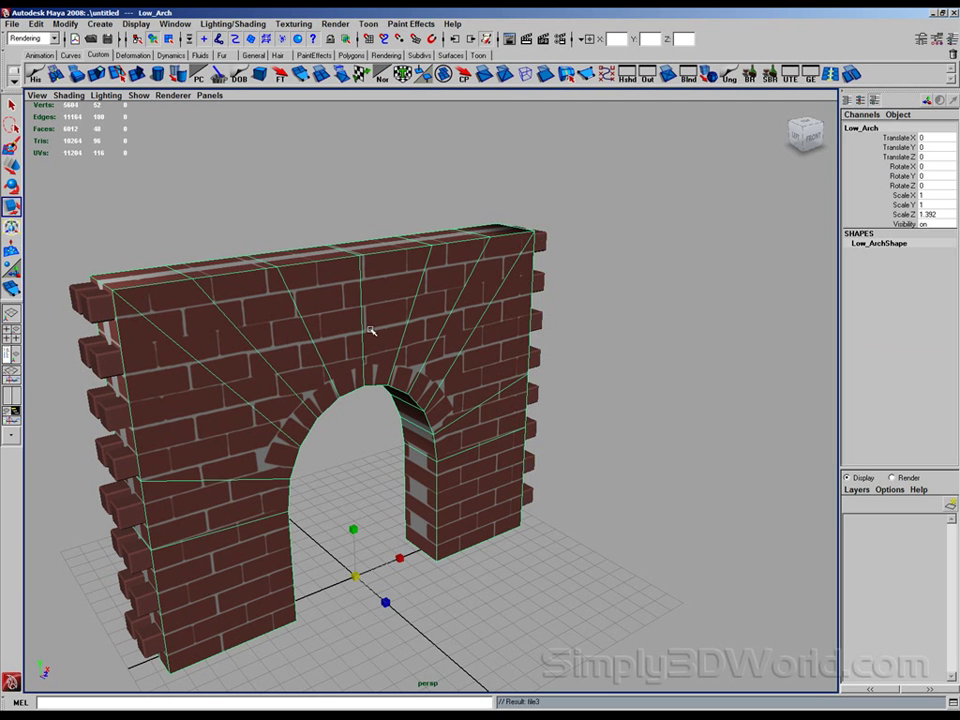
pyautogui.keyDown('alt'); pyautogui.moveTo(277, 354); pyautogui.dragTo(231, 311); pyautogui.keyUp('alt')
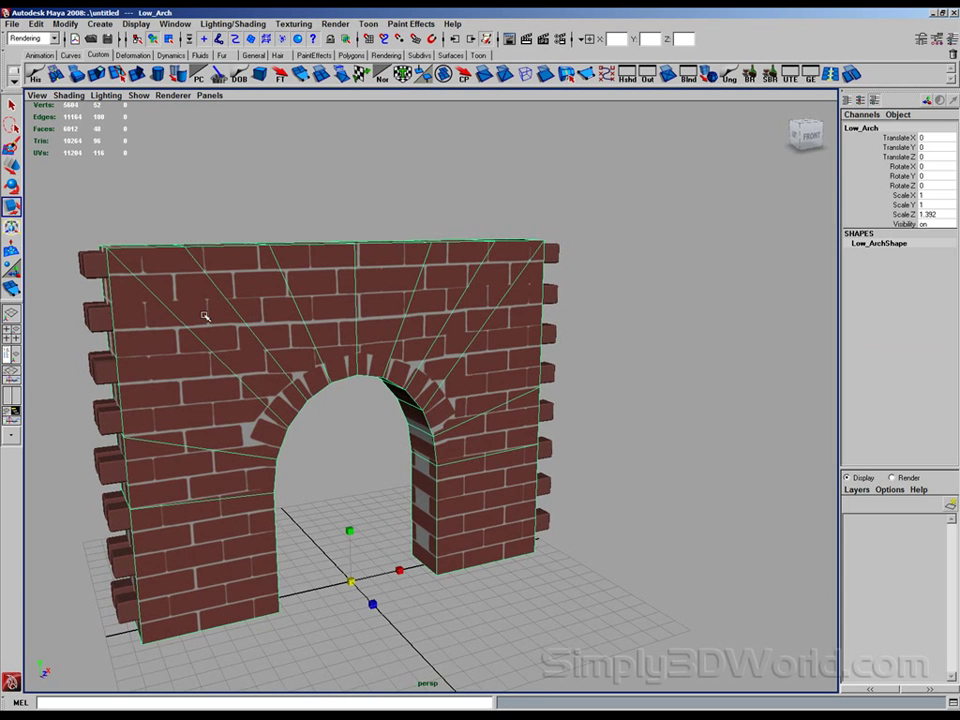
pyautogui.hotkey('alt', 'h')
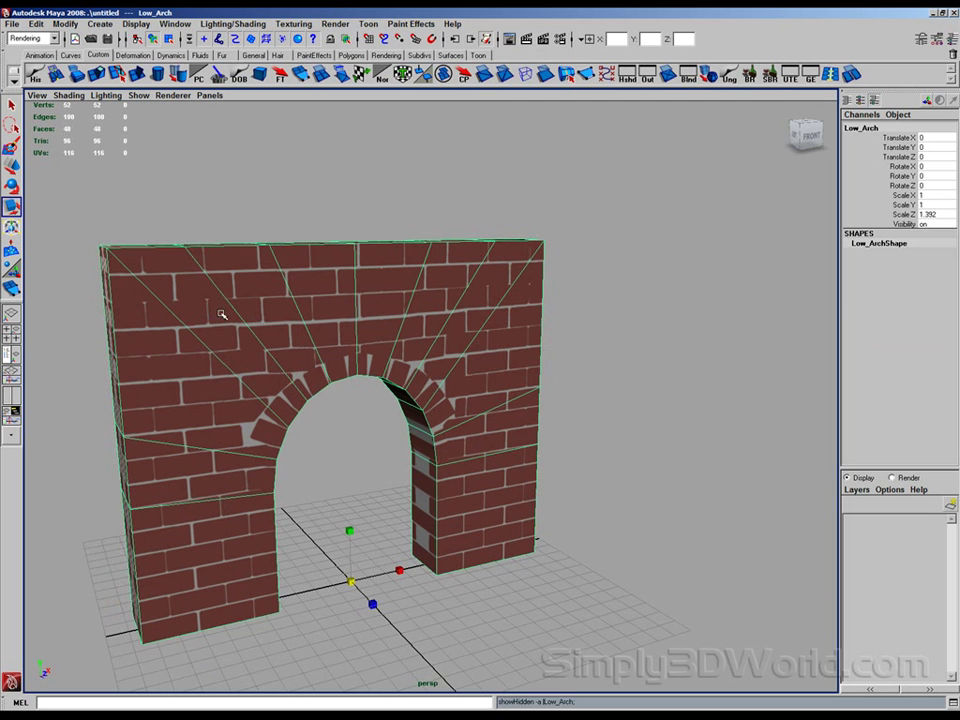
pyautogui.keyDown('alt'); pyautogui.moveTo(235, 309); pyautogui.dragTo(386, 261); pyautogui.keyUp('alt')
pyautogui.click(450, 195)
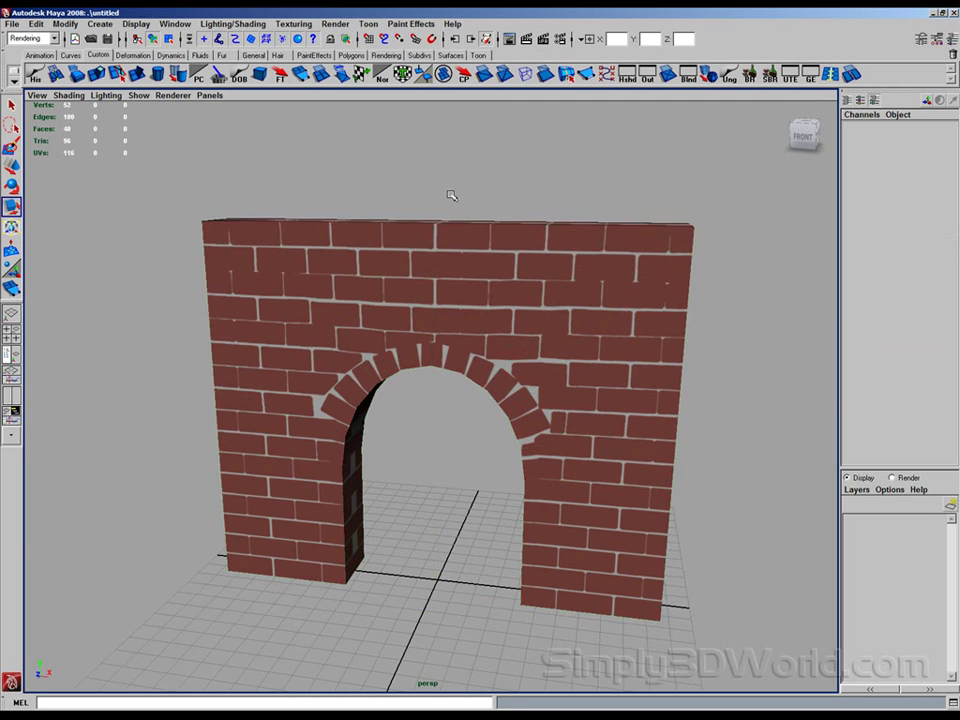
pyautogui.keyDown('alt'); pyautogui.moveTo(450, 195); pyautogui.dragTo(600, 246); pyautogui.keyUp('alt')
# Step: Open Low_Arch's material attributes, check the file texture feeding Bump Mapping, and minimize the Attribute Editor
pyautogui.click(516, 252)
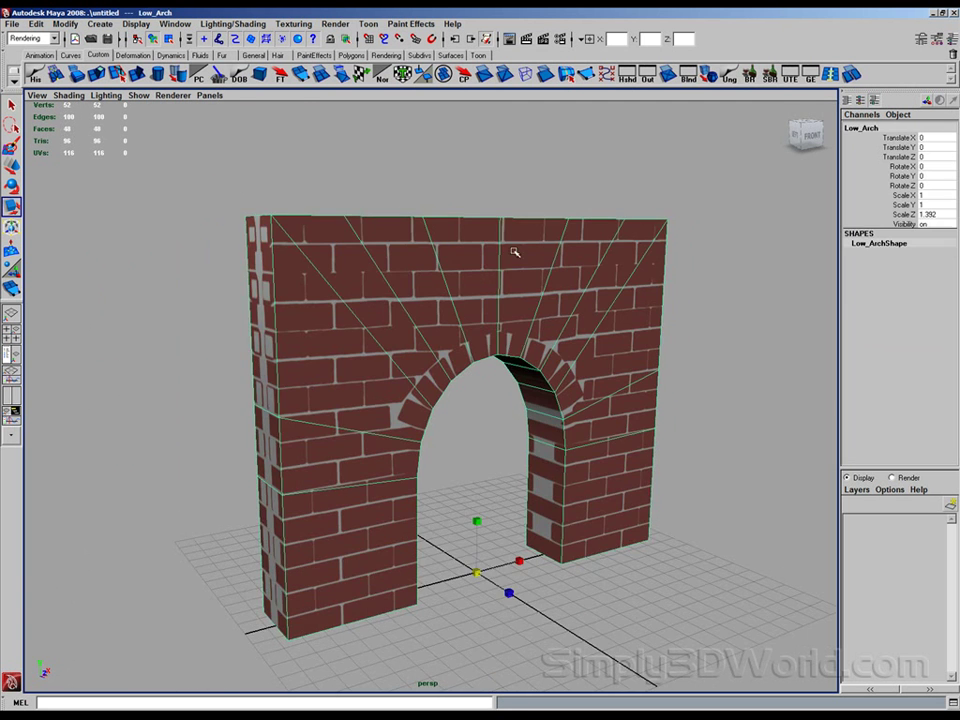
pyautogui.keyDown('alt'); pyautogui.moveTo(447, 237); pyautogui.dragTo(379, 214); pyautogui.keyUp('alt')
pyautogui.rightClick(350, 160)
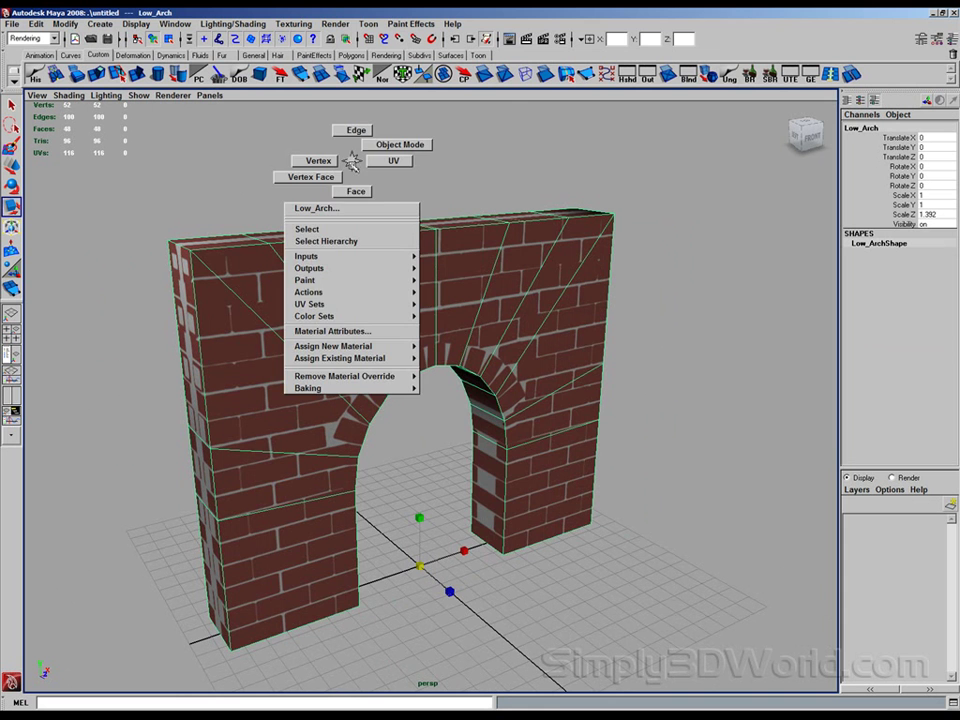
pyautogui.click(358, 330)
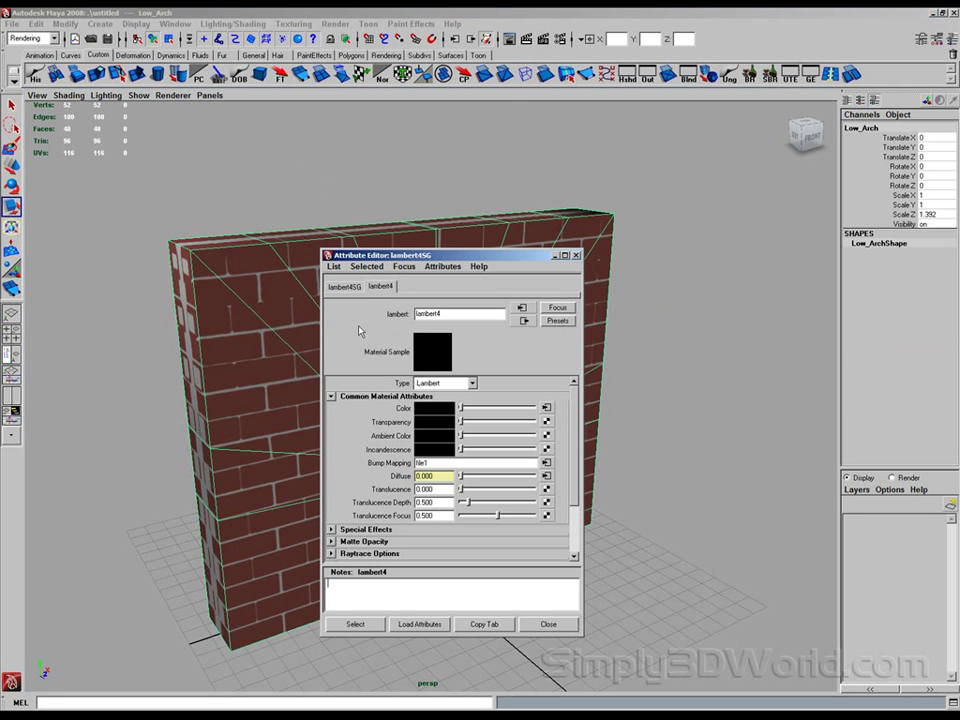
pyautogui.click(546, 463)
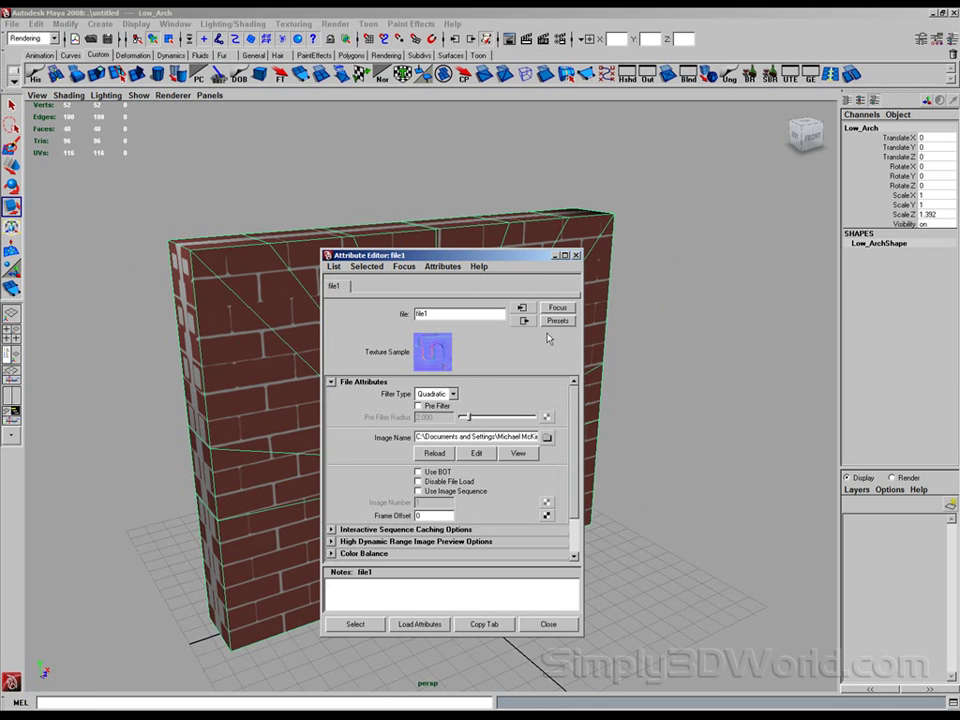
pyautogui.click(555, 256)
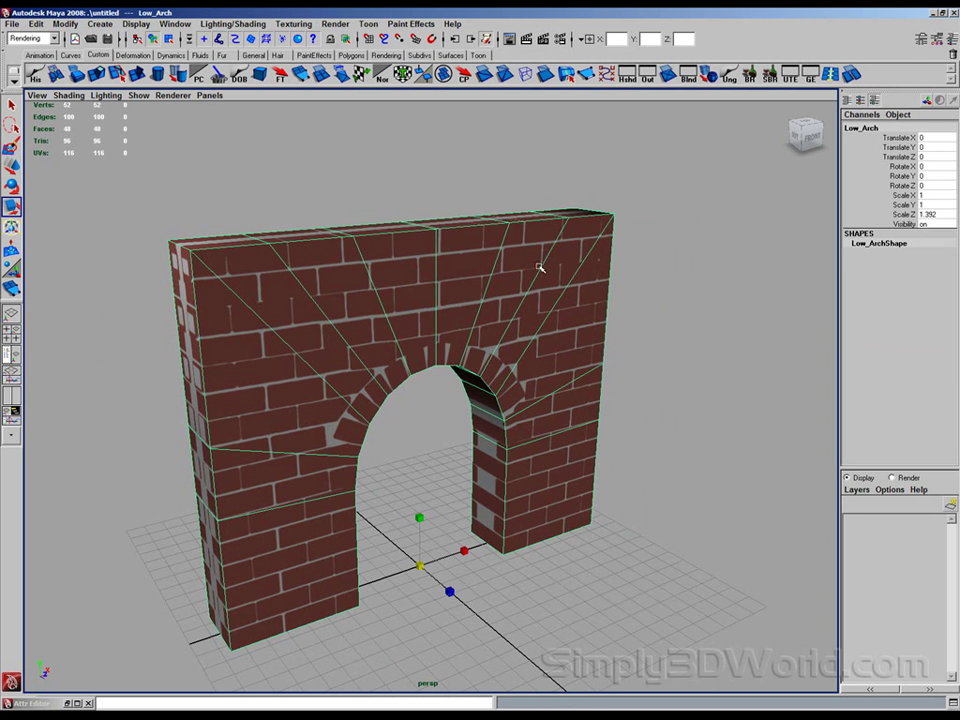
pyautogui.click(228, 103)
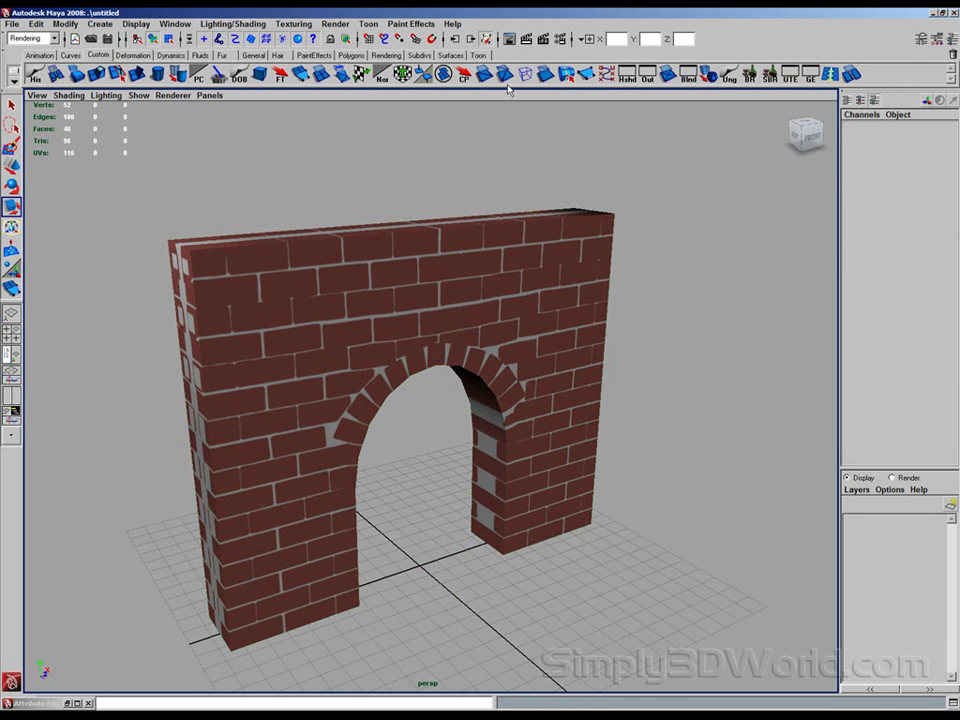
pyautogui.click(100, 24)
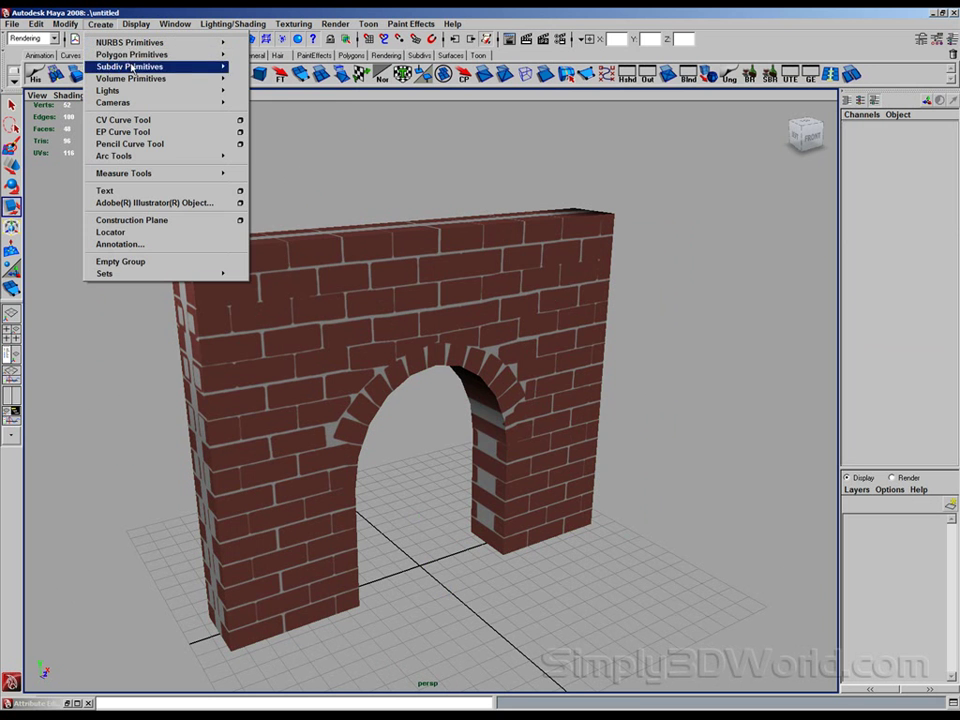
pyautogui.moveTo(171, 90)
pyautogui.click(264, 96)
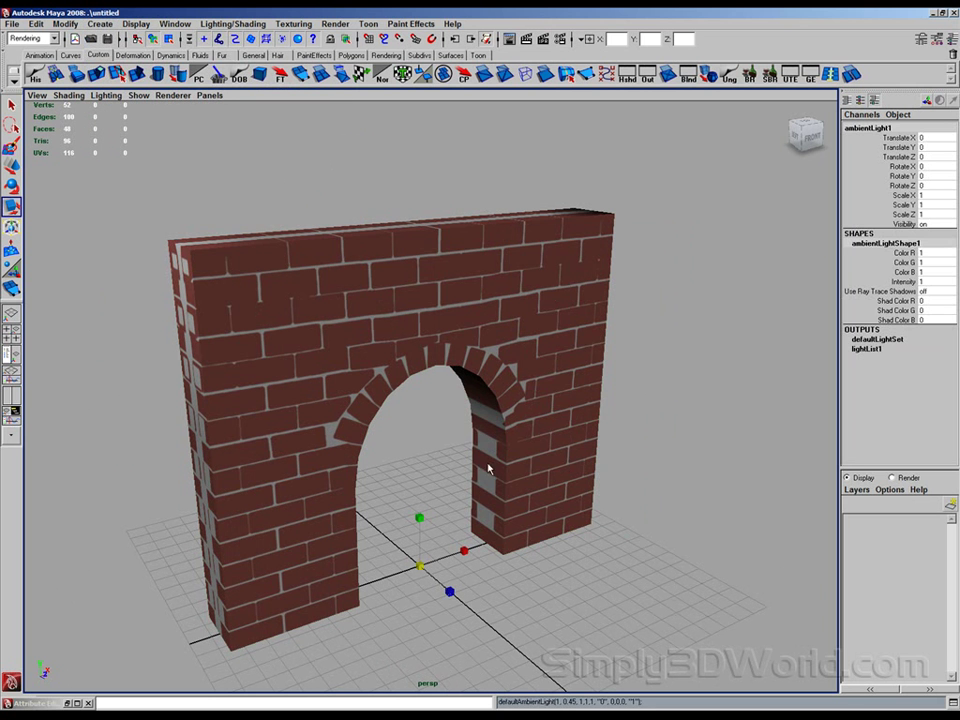
pyautogui.press('Delete')
pyautogui.press('Delete')
pyautogui.press('z')
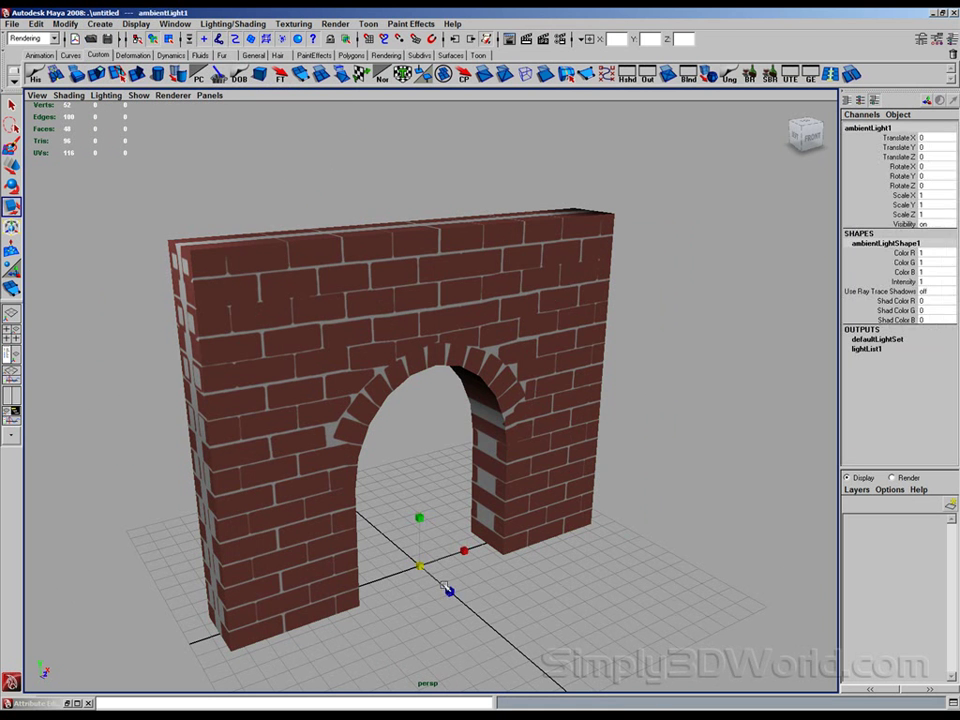
pyautogui.press('Delete')
pyautogui.click(100, 24)
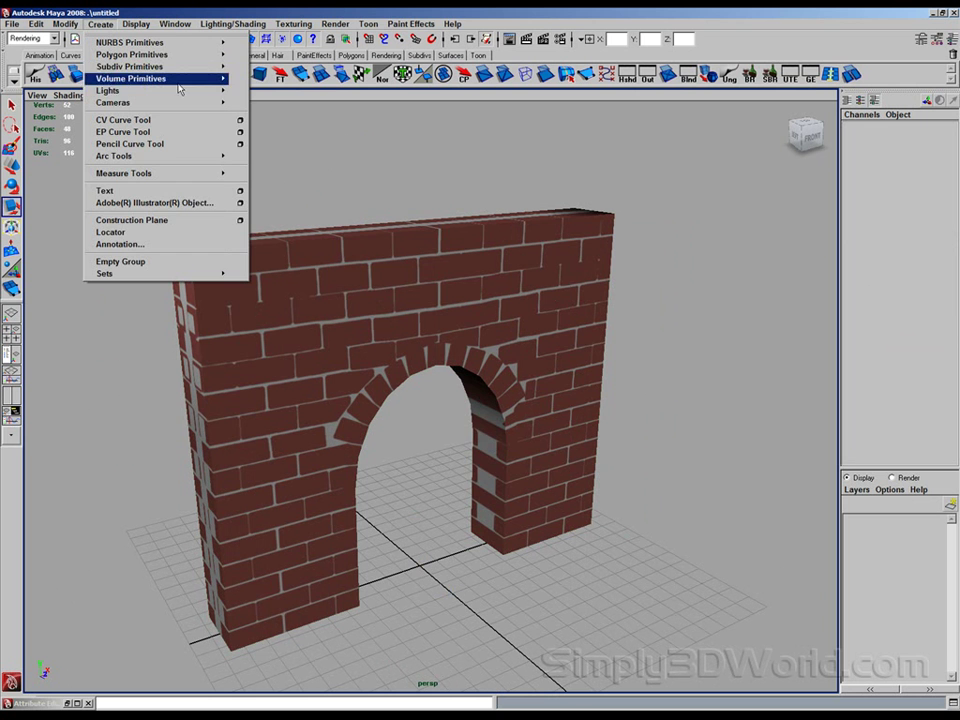
pyautogui.moveTo(212, 90)
pyautogui.click(270, 131)
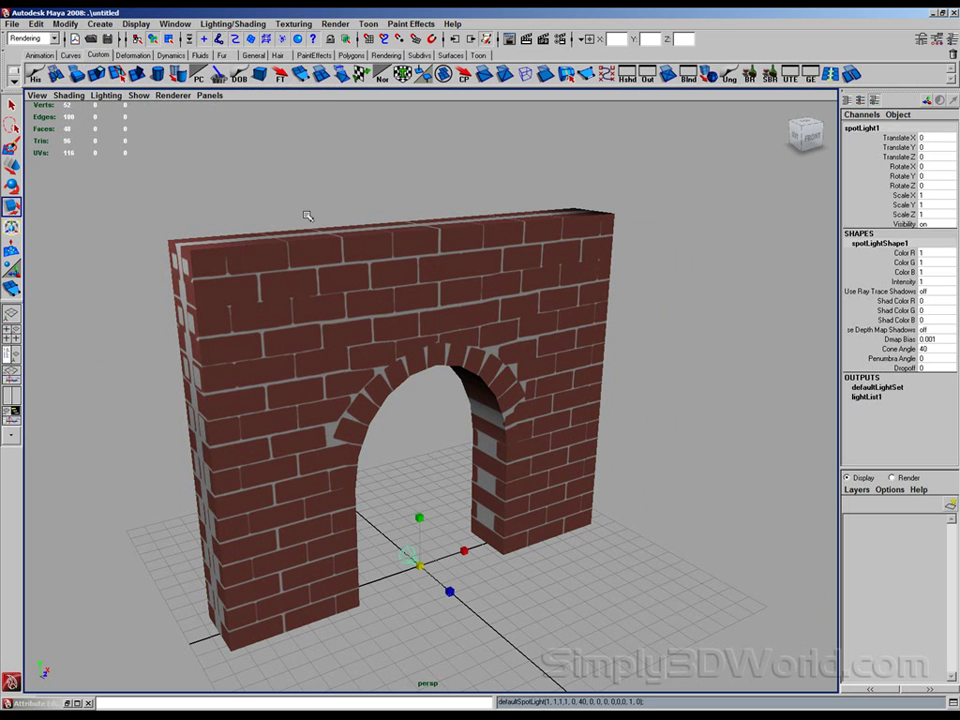
pyautogui.press('w')
pyautogui.click(407, 468)
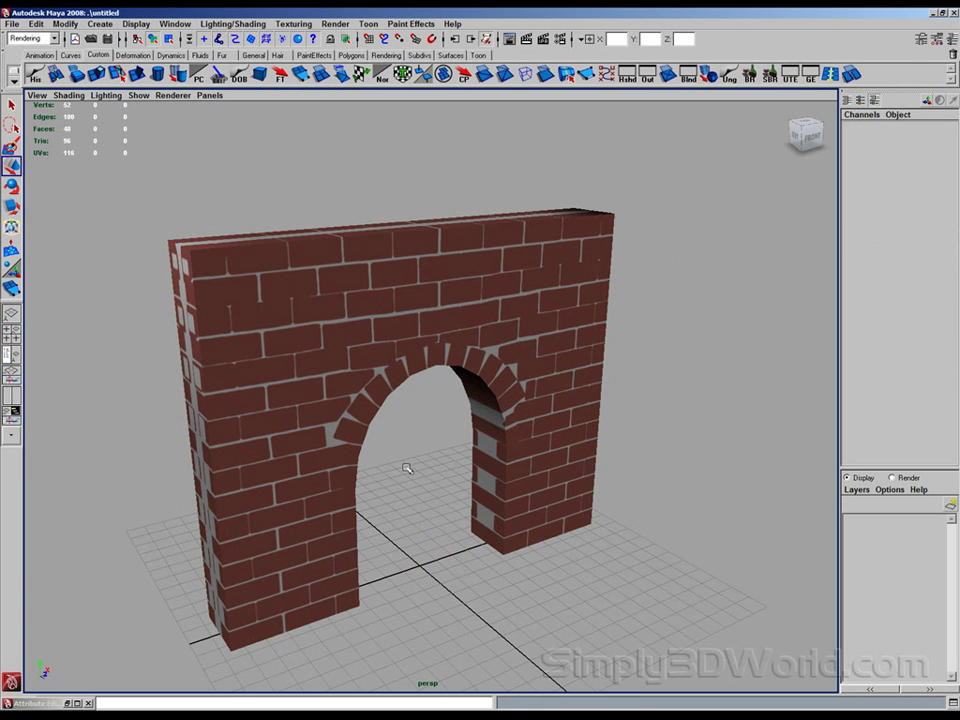
# Step: Create a point light, move it forward along Z, and display the viewport with scene lighting
pyautogui.click(101, 24)
pyautogui.moveTo(150, 89)
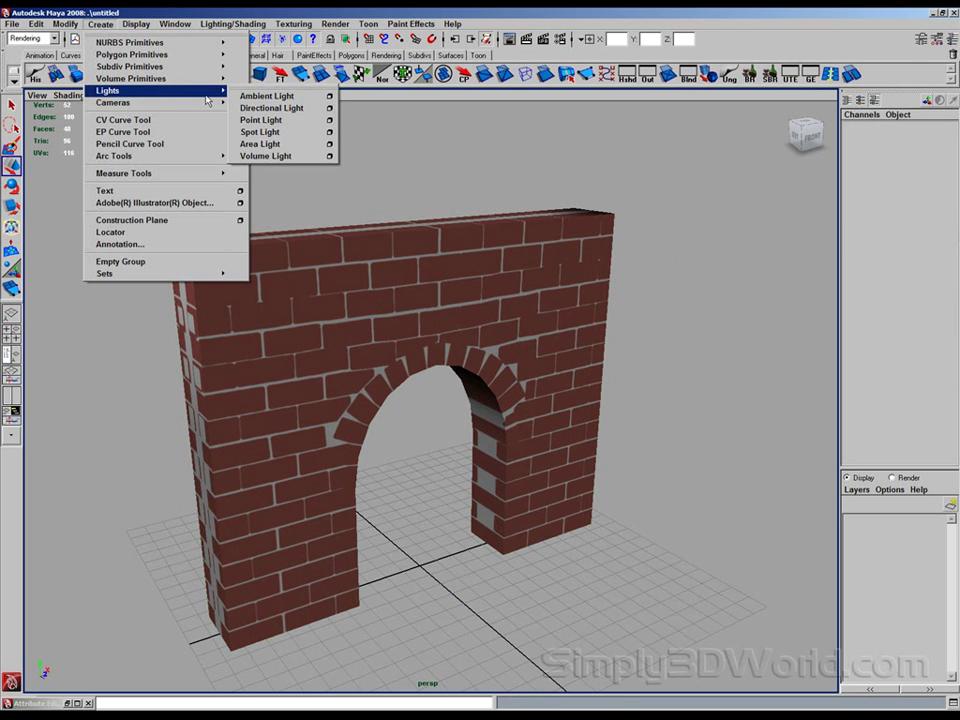
pyautogui.click(265, 118)
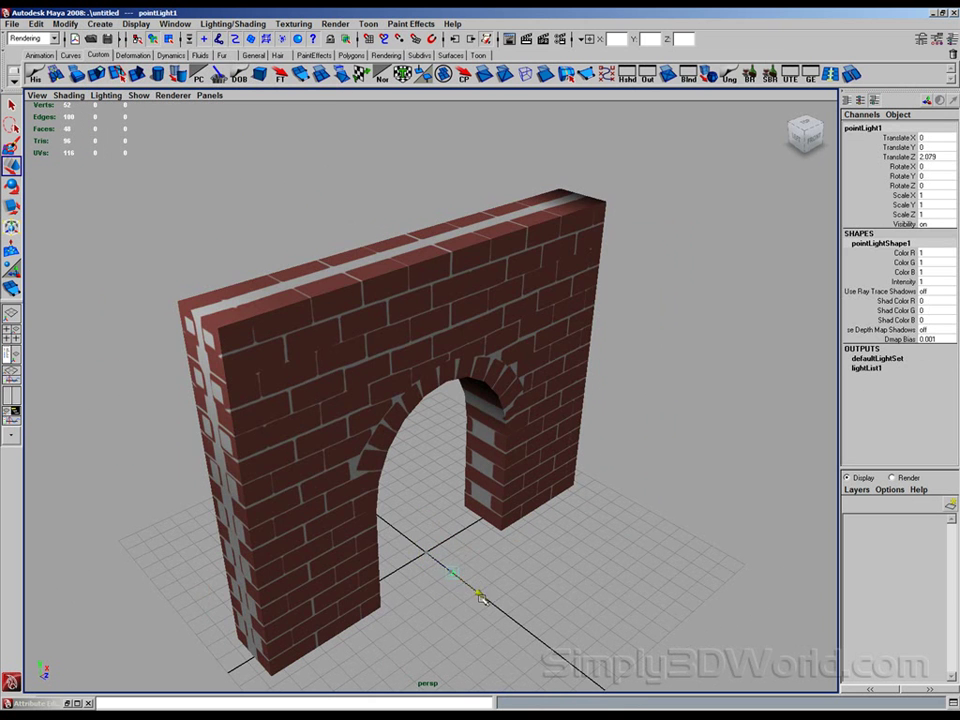
pyautogui.press('7')
# Step: Move the point light up in front of the arch to about X 3, Y 9.5, Z 8.9
pyautogui.click(503, 546)
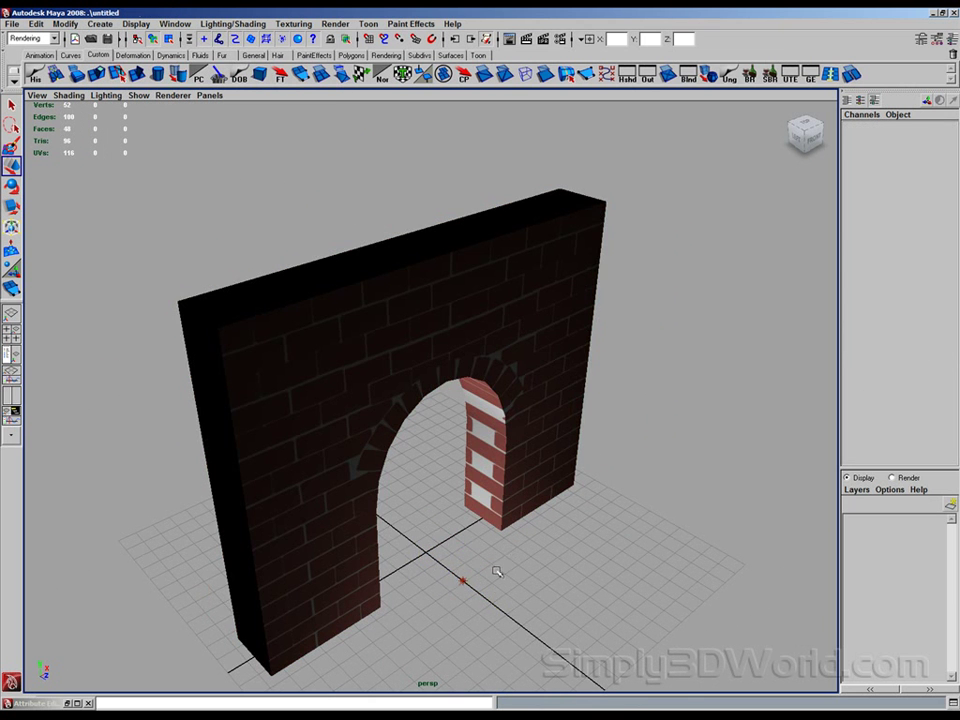
pyautogui.click(462, 579)
pyautogui.keyDown('alt'); pyautogui.moveTo(498, 609); pyautogui.dragTo(641, 439); pyautogui.keyUp('alt')
pyautogui.keyDown('alt'); pyautogui.moveTo(561, 476); pyautogui.dragTo(545, 423); pyautogui.keyUp('alt')
# Step: Switch the viewport to High Quality Rendering and move the point light to about X 10, Y 19.3, Z 8.7
pyautogui.click(172, 95)
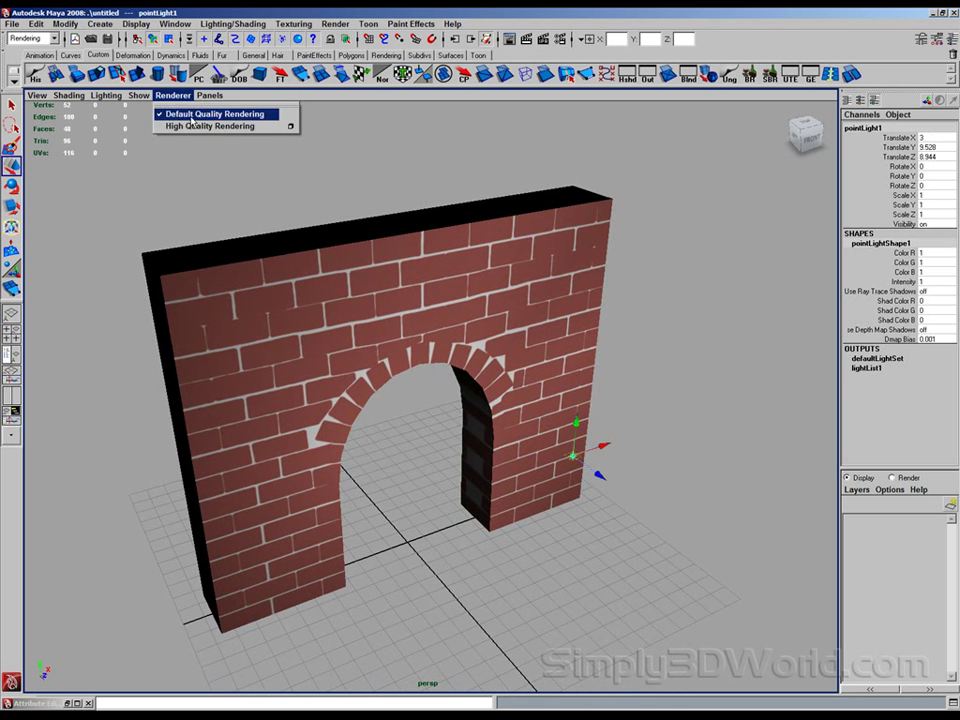
pyautogui.click(194, 127)
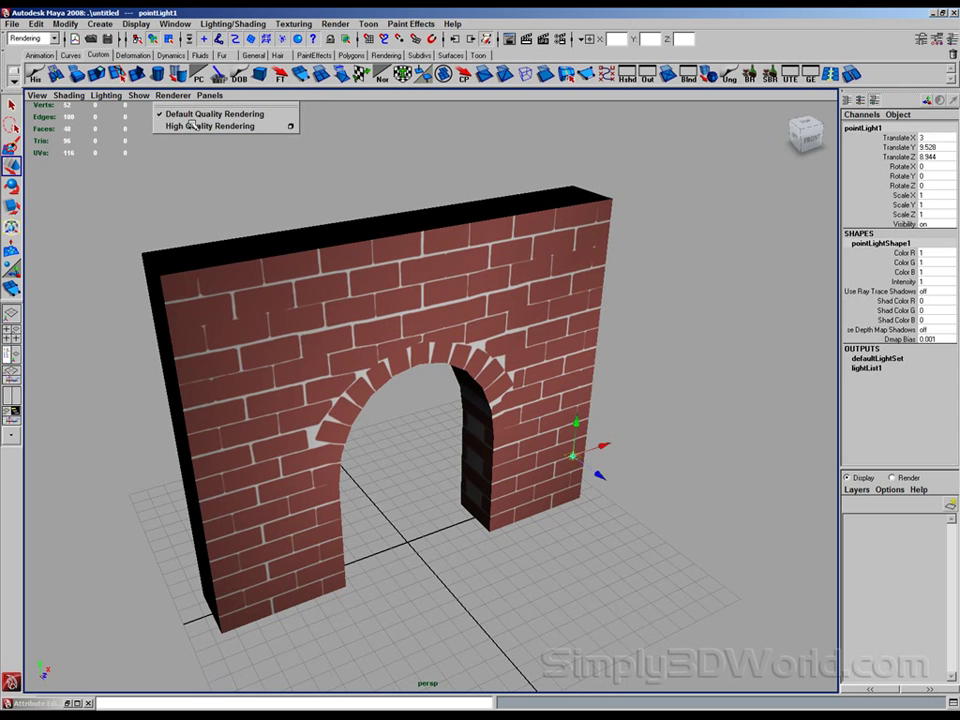
pyautogui.keyDown('alt'); pyautogui.moveTo(318, 264); pyautogui.dragTo(515, 436); pyautogui.keyUp('alt')
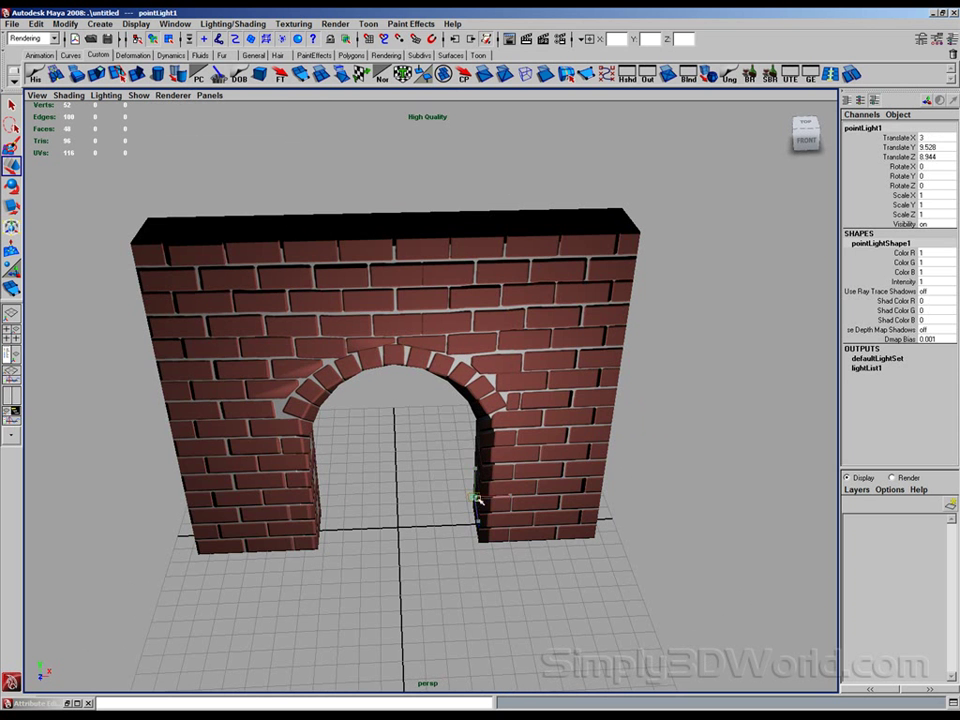
pyautogui.moveTo(478, 498); pyautogui.dragTo(555, 508)
pyautogui.moveTo(429, 489); pyautogui.dragTo(581, 375)
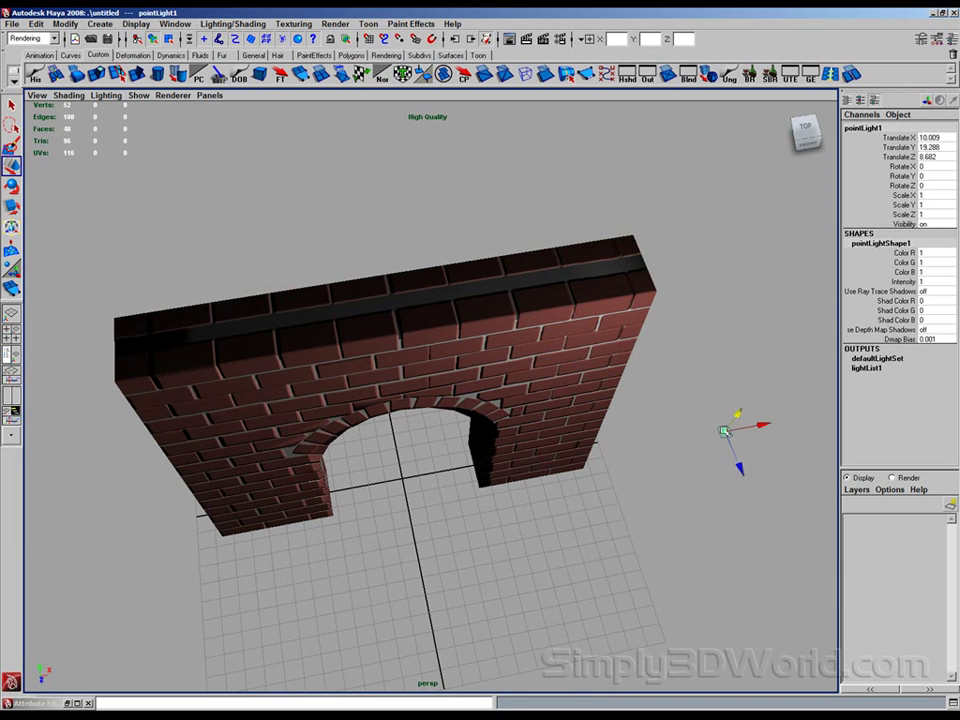
# Step: Turn on Wireframe on Shaded to show Low_Arch's edges over its baked brick texture
pyautogui.click(68, 95)
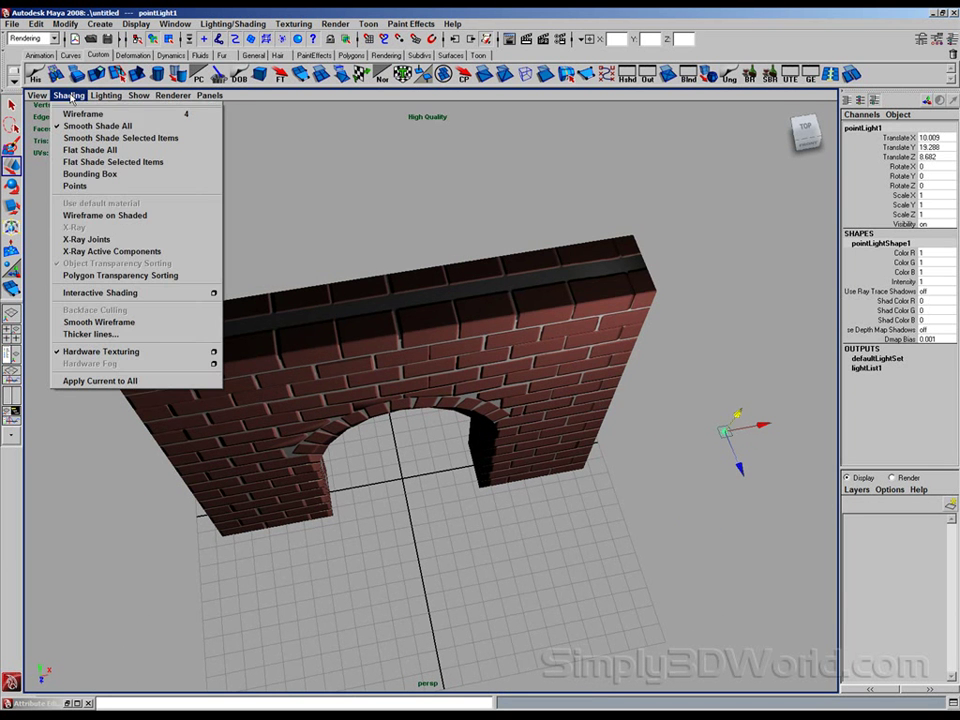
pyautogui.click(99, 216)
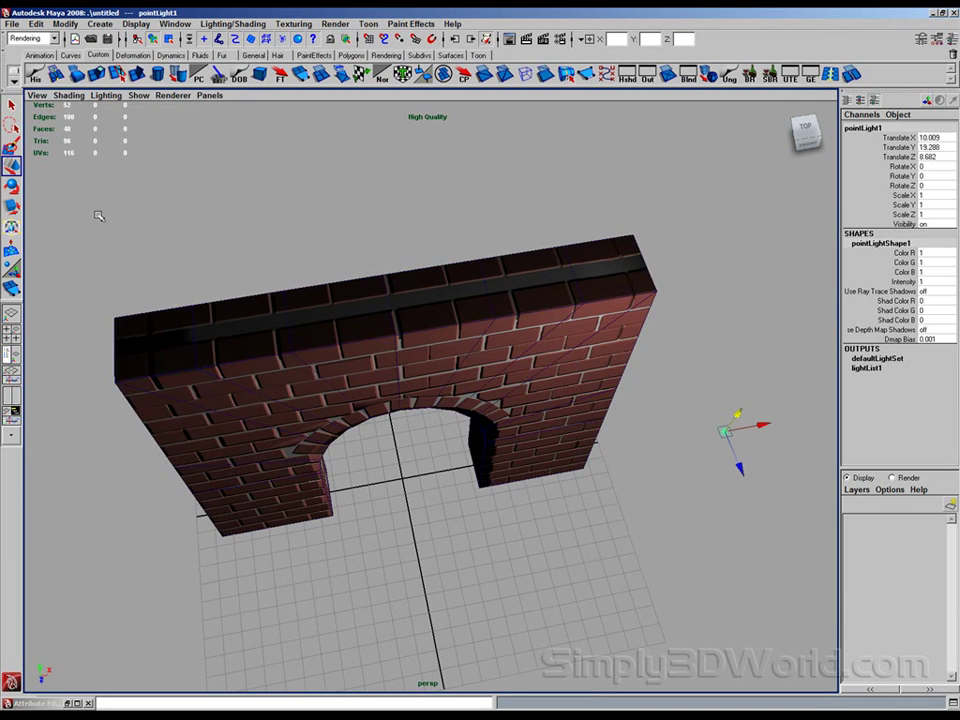
pyautogui.keyDown('alt'); pyautogui.moveTo(470, 307); pyautogui.dragTo(617, 383); pyautogui.keyUp('alt')
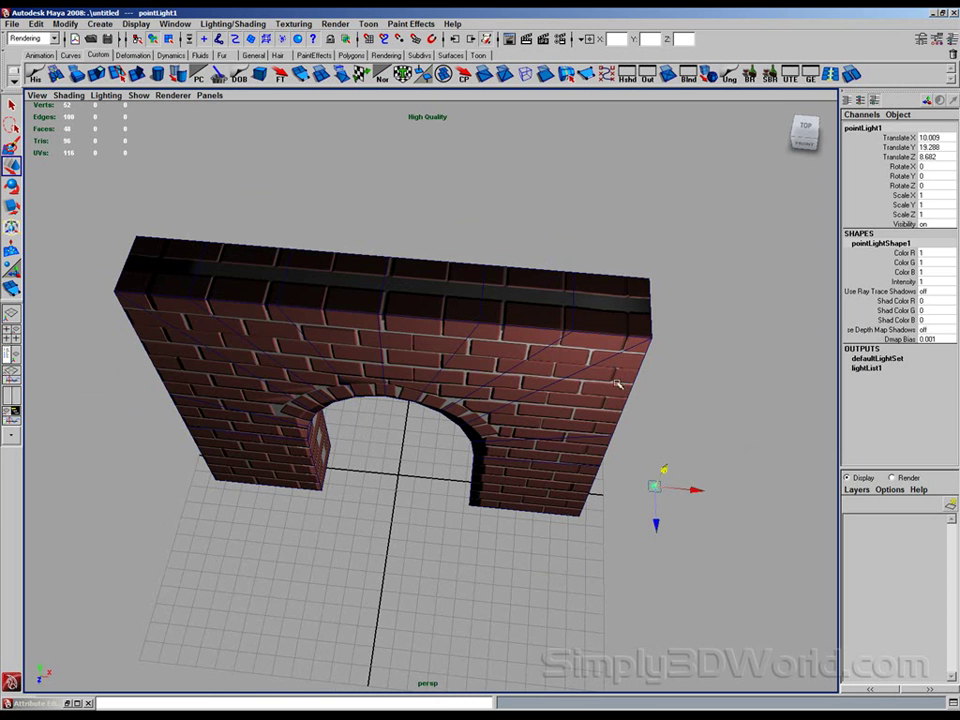
# Step: Sweep the point light across the arch to about X -6.9, Z 5.1 to see how the baked bricks react
pyautogui.moveTo(653, 490); pyautogui.dragTo(667, 398)
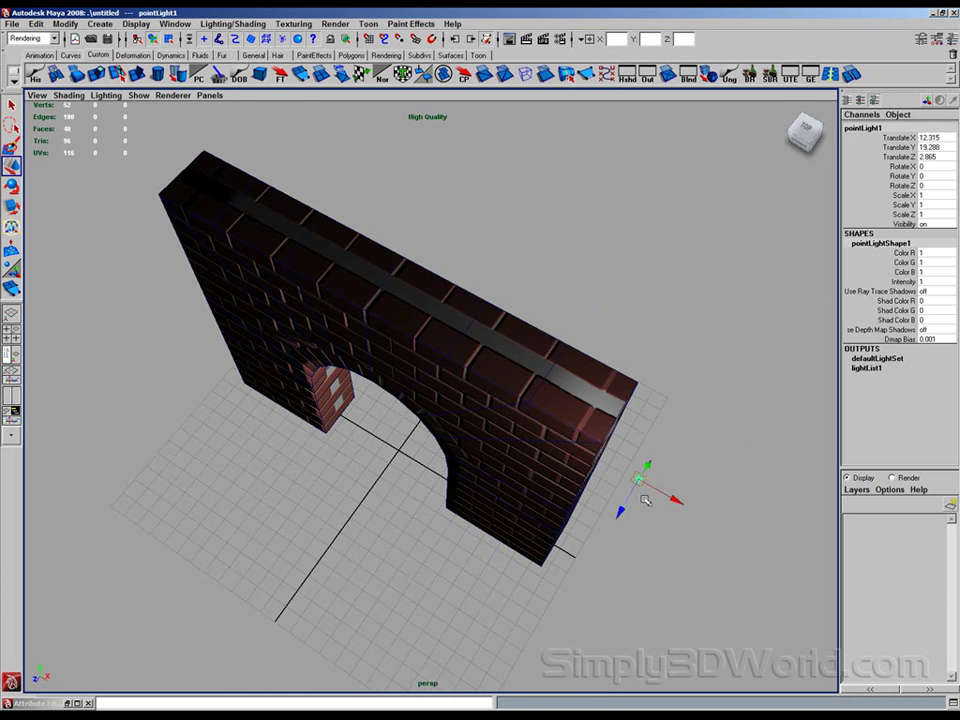
pyautogui.moveTo(645, 500); pyautogui.dragTo(150, 266)
pyautogui.keyDown('alt'); pyautogui.moveTo(322, 399); pyautogui.dragTo(413, 347); pyautogui.keyUp('alt')
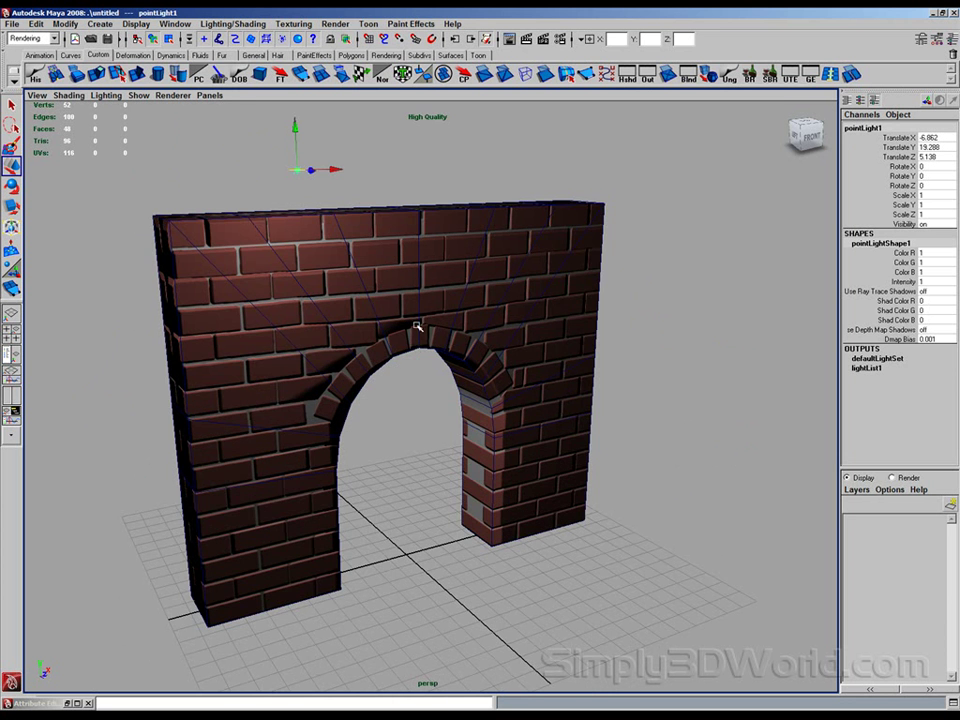
pyautogui.keyDown('alt'); pyautogui.moveTo(525, 291); pyautogui.dragTo(514, 287); pyautogui.keyUp('alt')
pyautogui.keyDown('alt'); pyautogui.moveTo(514, 287); pyautogui.dragTo(459, 279, button='right'); pyautogui.keyUp('alt')
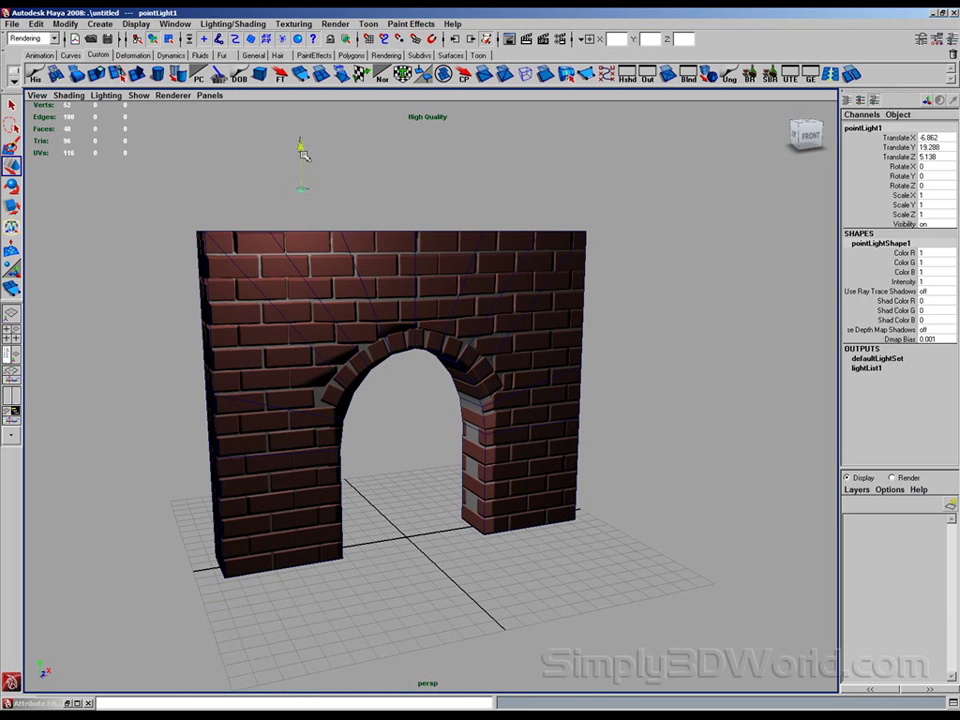
# Step: Lower the point light to about Y 4.8, shift it to X -11.4, Z 4.4, and inspect the lit bricks up close
pyautogui.moveTo(301, 151); pyautogui.dragTo(334, 452)
pyautogui.keyDown('alt'); pyautogui.moveTo(385, 410); pyautogui.dragTo(330, 470); pyautogui.keyUp('alt')
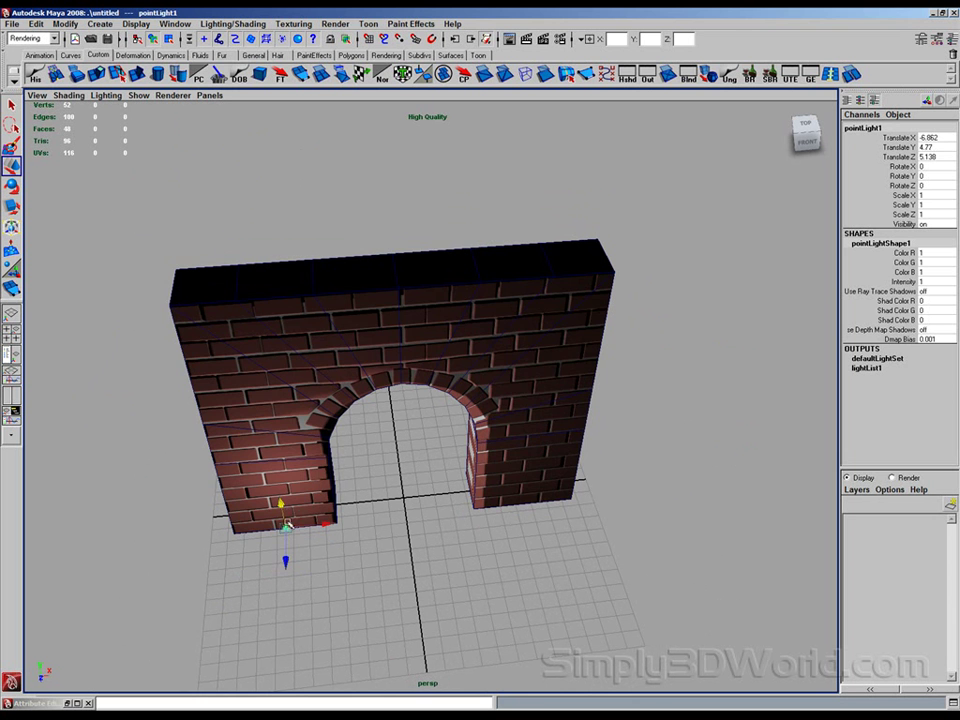
pyautogui.moveTo(289, 525)
pyautogui.mouseDown()
pyautogui.moveTo(585, 501)
pyautogui.moveTo(621, 489)
pyautogui.moveTo(536, 519)
pyautogui.moveTo(450, 478)
pyautogui.moveTo(424, 450)
pyautogui.moveTo(381, 508)
pyautogui.moveTo(286, 541)
pyautogui.moveTo(203, 534)
pyautogui.moveTo(201, 523)
pyautogui.mouseUp()
pyautogui.keyDown('alt'); pyautogui.moveTo(240, 380); pyautogui.dragTo(343, 375, button='middle'); pyautogui.keyUp('alt')
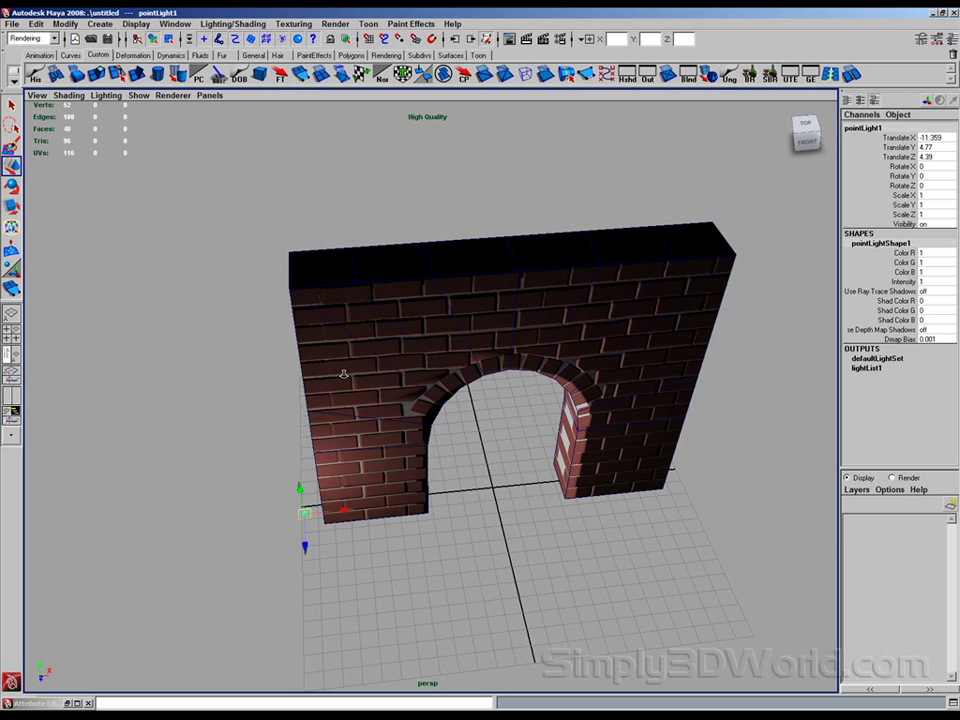
pyautogui.keyDown('alt'); pyautogui.moveTo(343, 375); pyautogui.dragTo(563, 403, button='right'); pyautogui.keyUp('alt')
pyautogui.keyDown('alt'); pyautogui.moveTo(290, 470); pyautogui.dragTo(445, 382, button='middle'); pyautogui.keyUp('alt')
pyautogui.keyDown('alt'); pyautogui.moveTo(445, 382); pyautogui.dragTo(524, 389, button='right'); pyautogui.keyUp('alt')
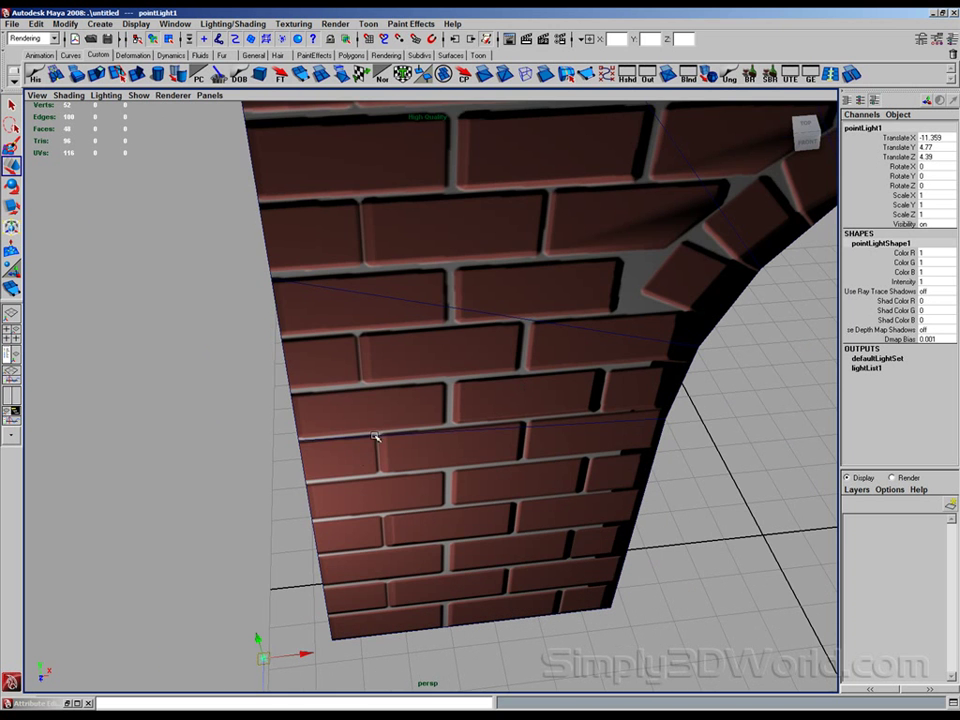
# Step: Move the point light in front of the arch's inner edge, at about X -5.5, Z 5.5, and view the arch opening
pyautogui.keyDown('alt'); pyautogui.moveTo(385, 440); pyautogui.dragTo(449, 492); pyautogui.keyUp('alt')
pyautogui.moveTo(422, 543); pyautogui.dragTo(570, 489)
pyautogui.keyDown('alt'); pyautogui.moveTo(604, 424); pyautogui.dragTo(523, 356); pyautogui.keyUp('alt')
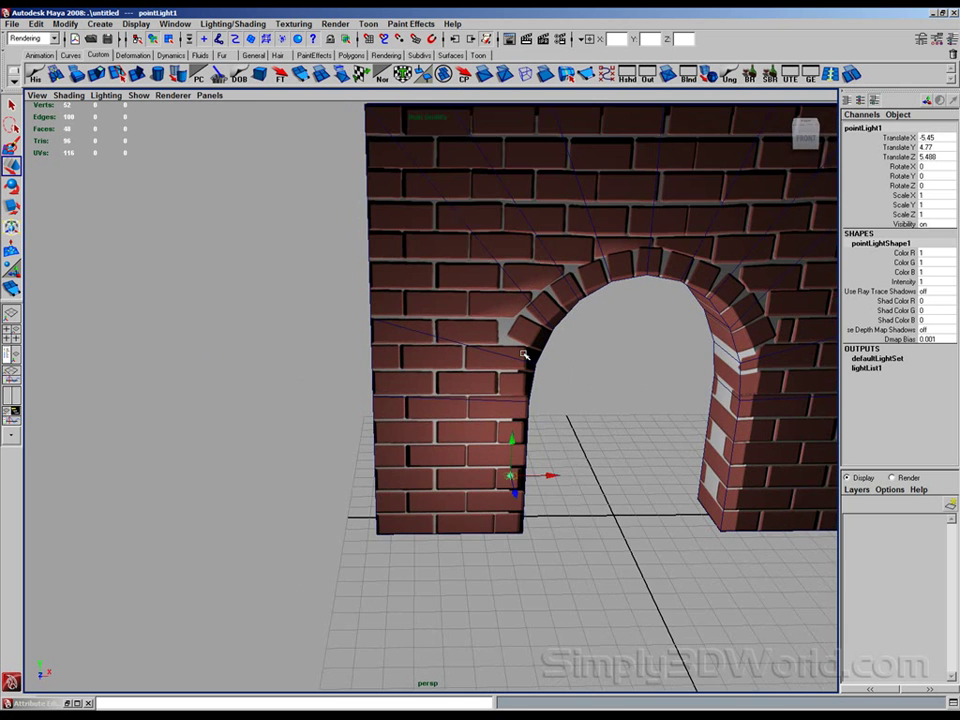
pyautogui.keyDown('alt'); pyautogui.moveTo(523, 356); pyautogui.dragTo(424, 351, button='middle'); pyautogui.keyUp('alt')
pyautogui.keyDown('alt'); pyautogui.moveTo(424, 351); pyautogui.dragTo(446, 355); pyautogui.keyUp('alt')
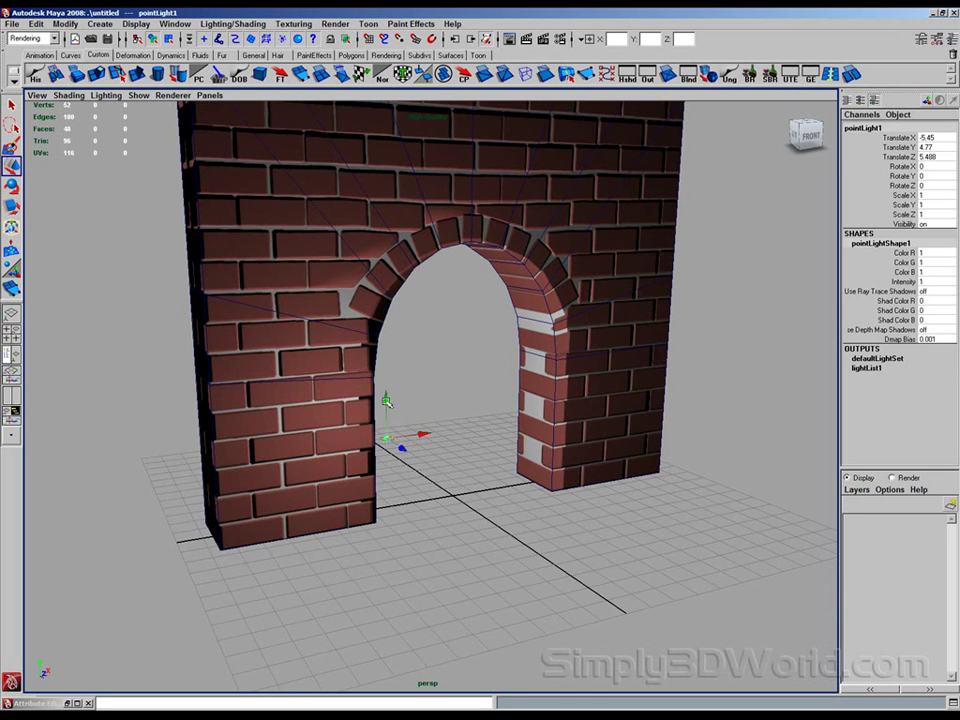
# Step: Raise the point light to about Y 11.6 and view the lit arch from above
pyautogui.moveTo(386, 401); pyautogui.dragTo(381, 189)
pyautogui.keyDown('alt'); pyautogui.moveTo(469, 294); pyautogui.dragTo(431, 371); pyautogui.keyUp('alt')
pyautogui.keyDown('alt'); pyautogui.moveTo(431, 371); pyautogui.dragTo(404, 388, button='right'); pyautogui.keyUp('alt')
pyautogui.keyDown('alt'); pyautogui.moveTo(540, 425); pyautogui.dragTo(477, 428); pyautogui.keyUp('alt')
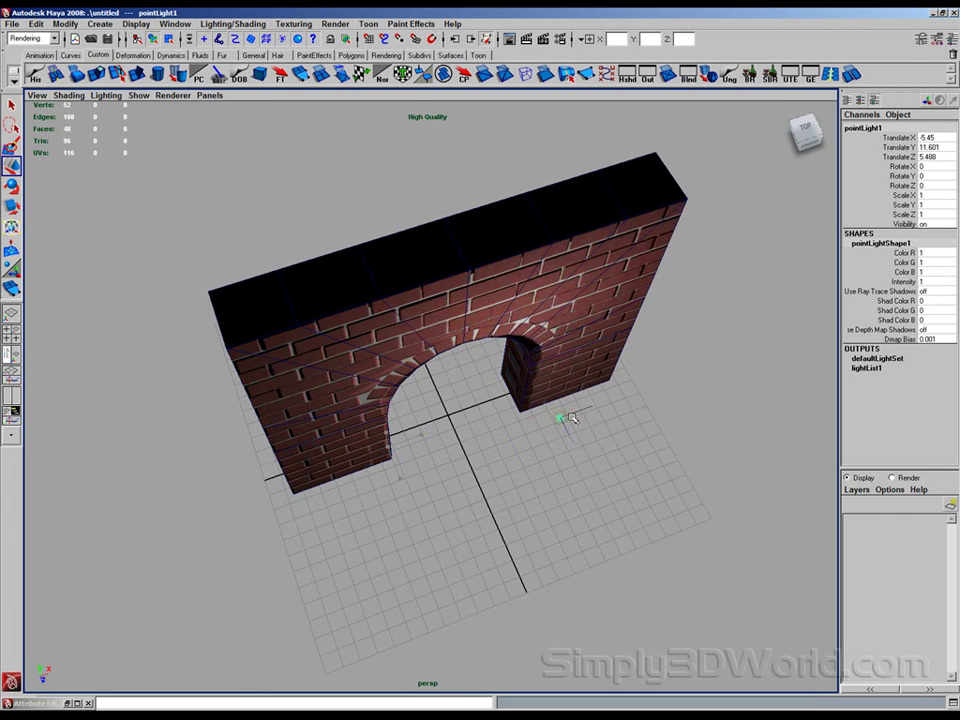